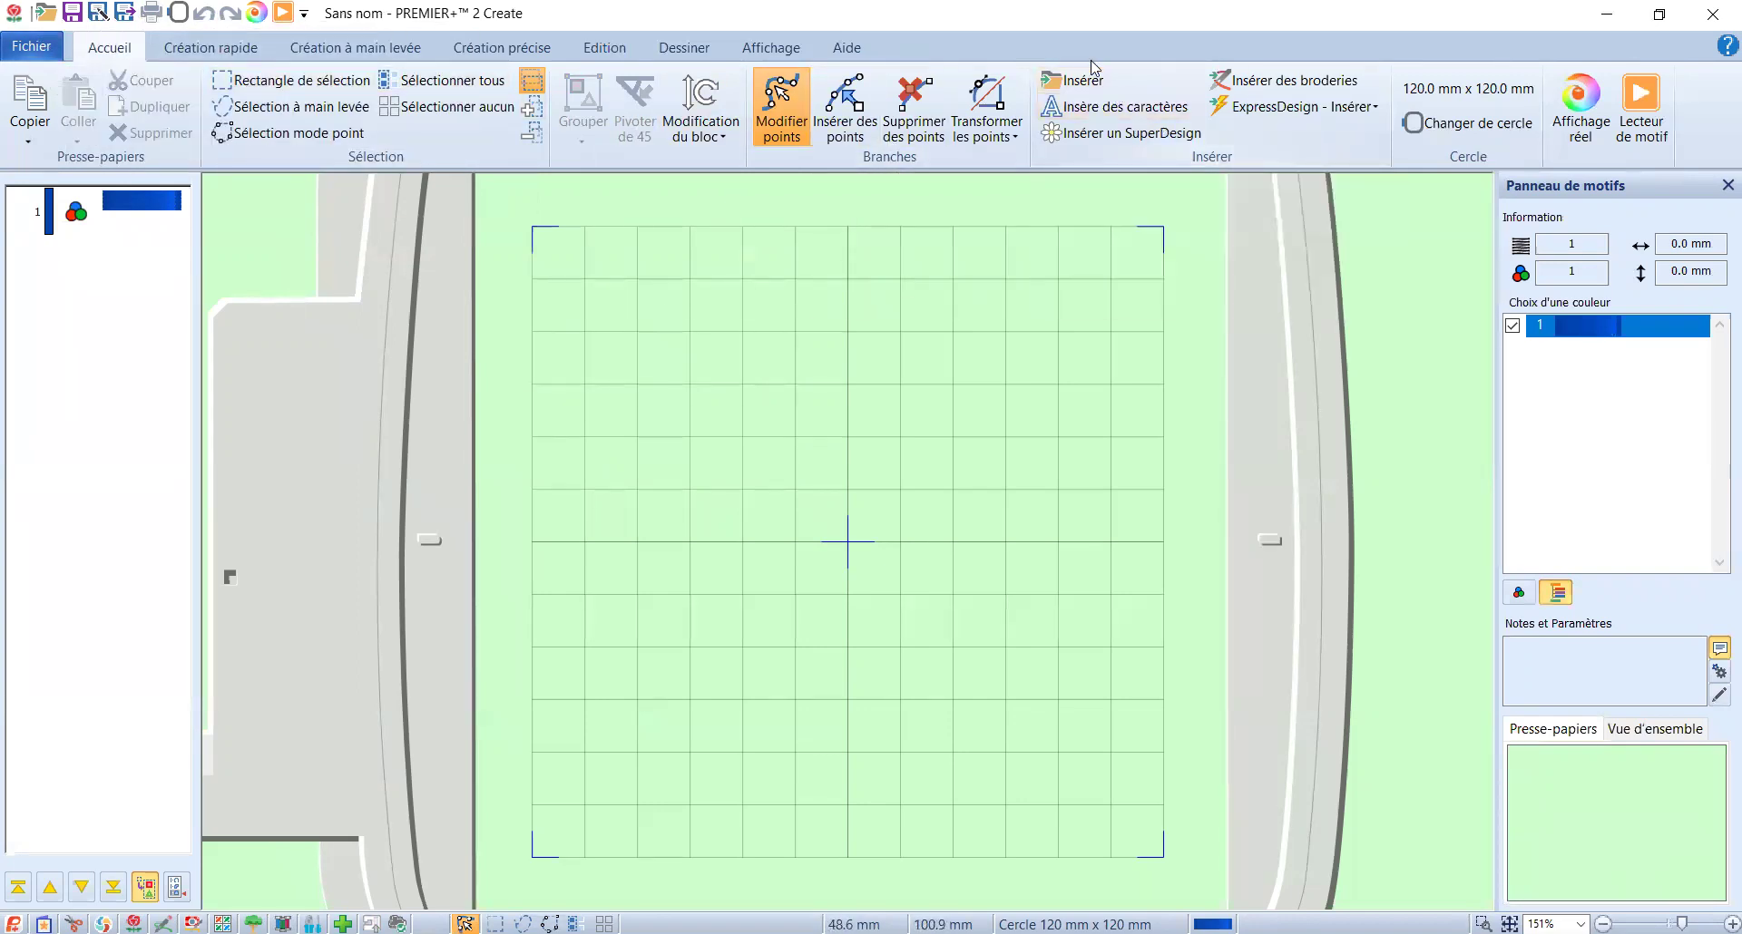
- Insert the embroidery papillon fleur rose.vp4 from the folder My Designs > AA VIP ORCKI > 1 vidéo into the hoop
left_click(1249, 83)
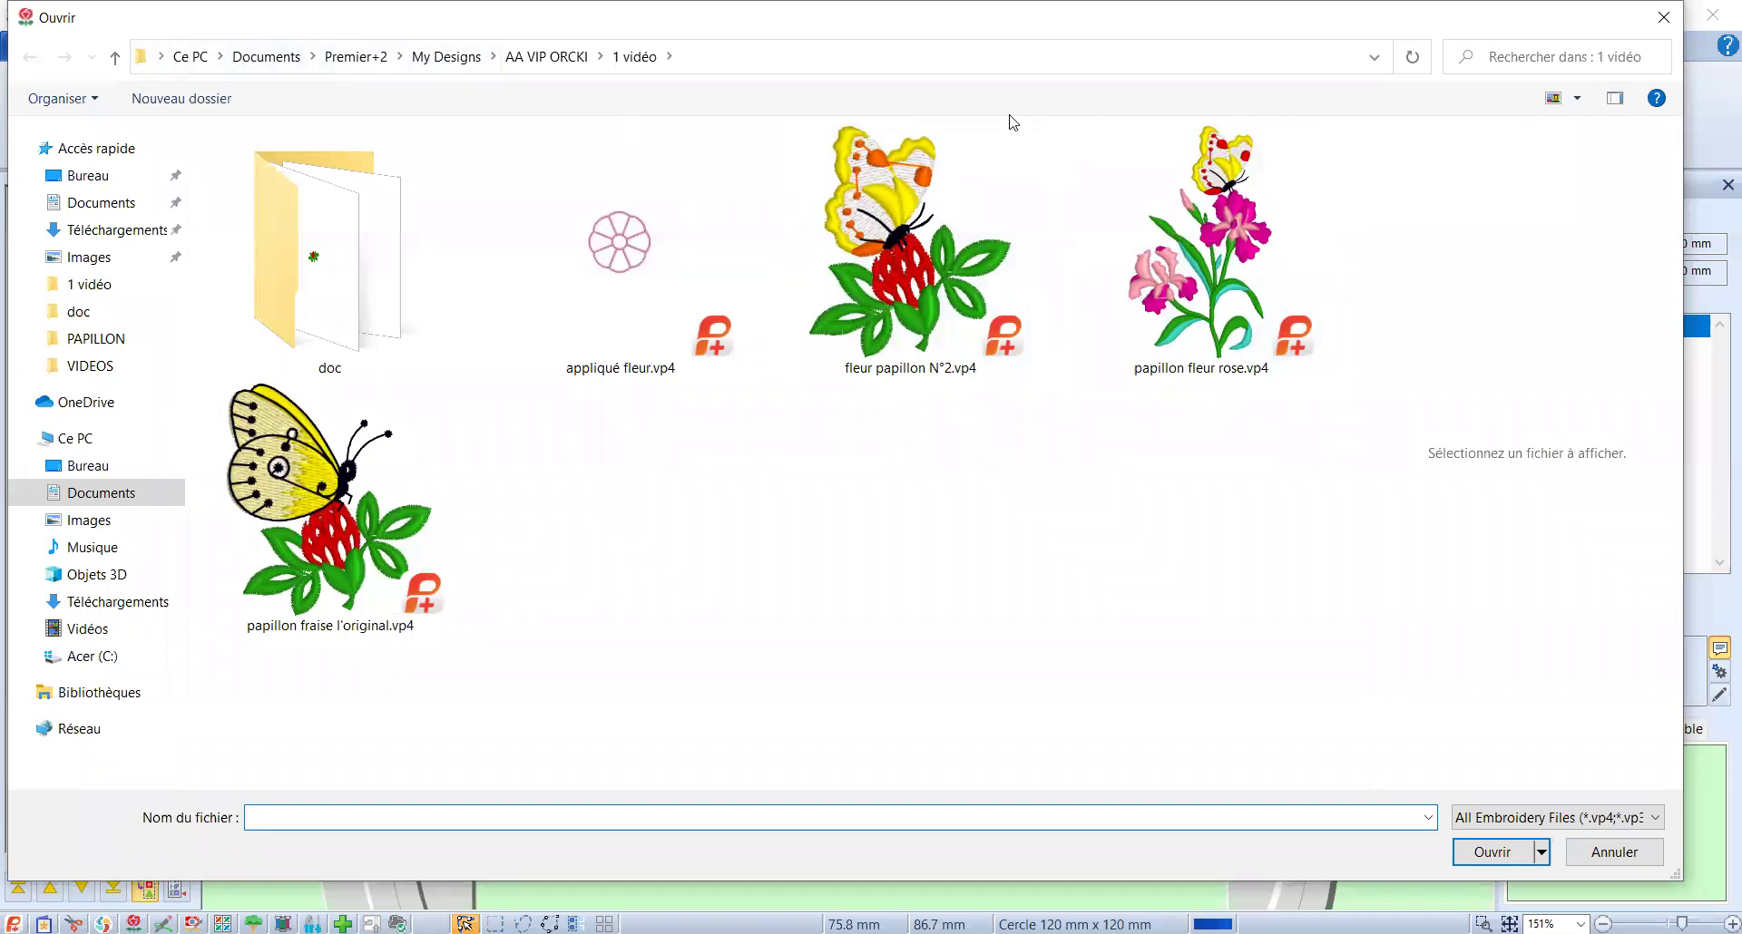
left_click(1664, 17)
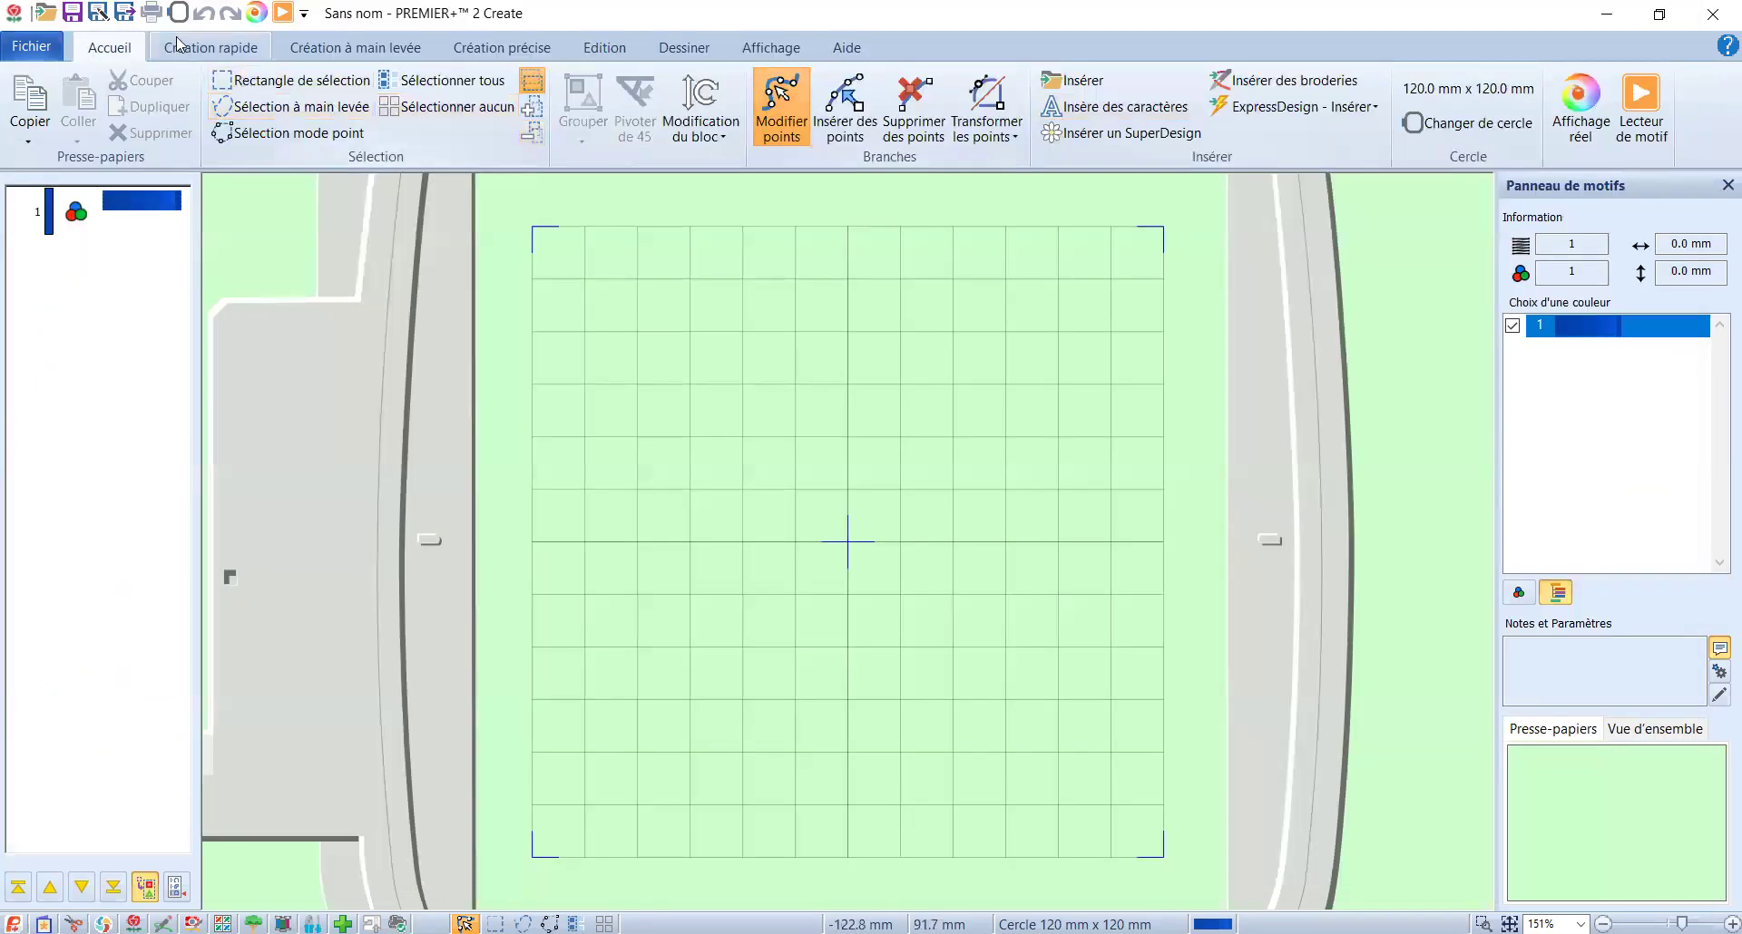
left_click(1279, 87)
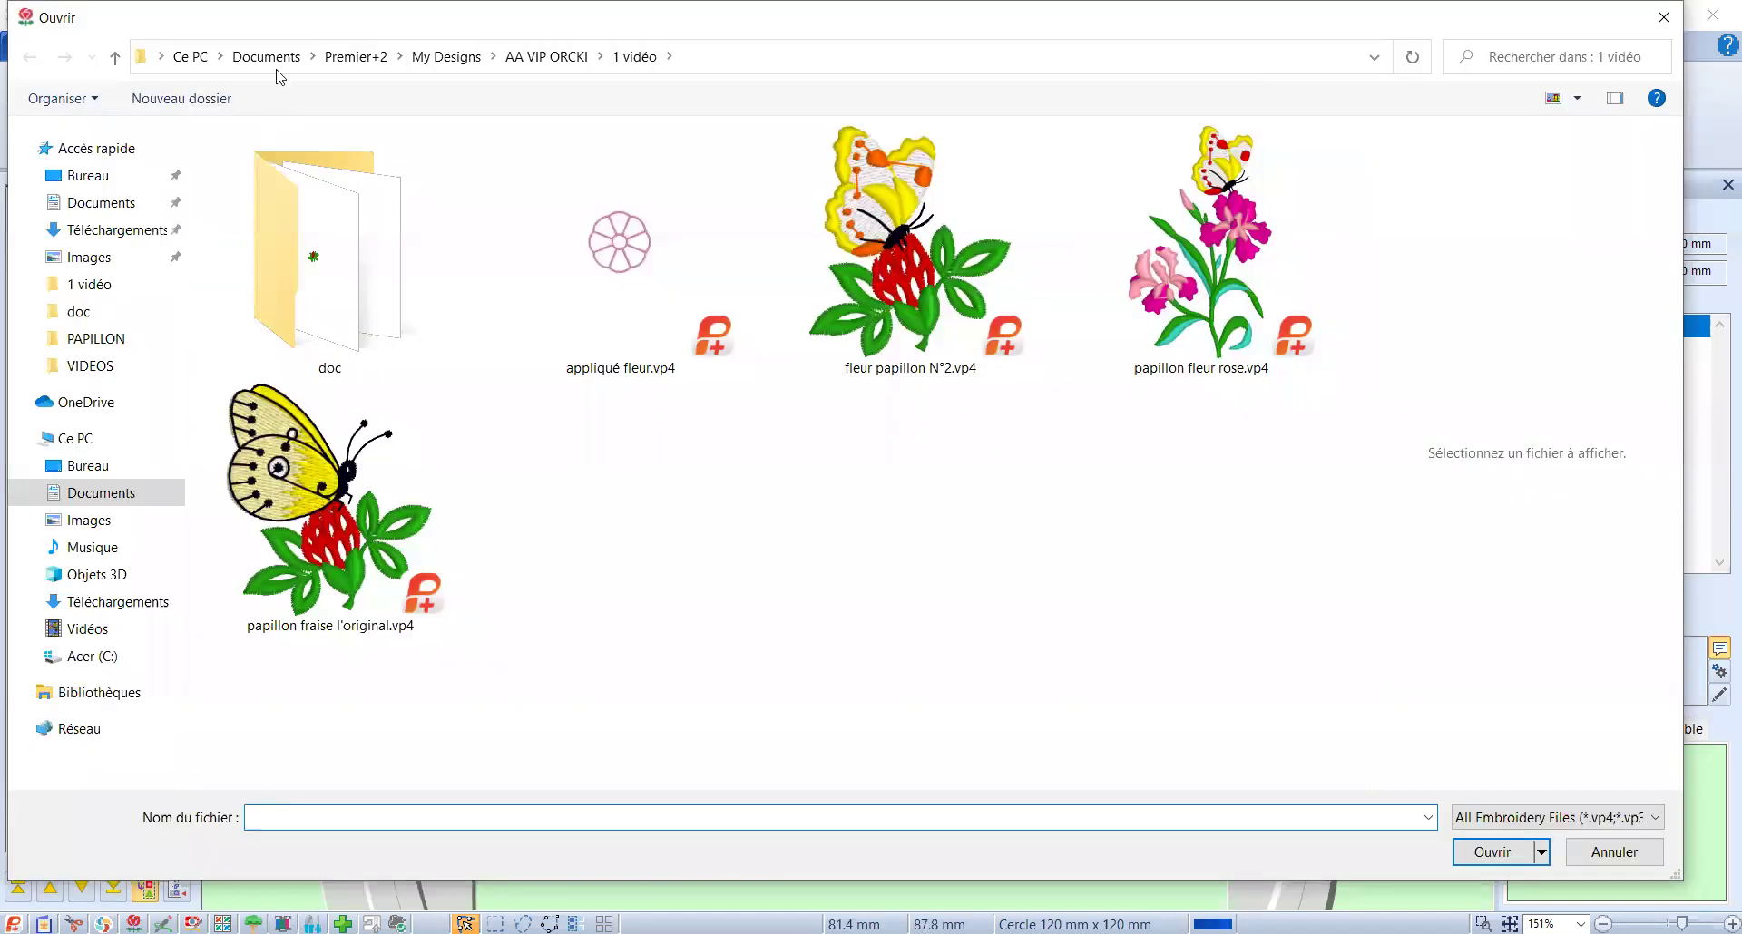
left_click(449, 60)
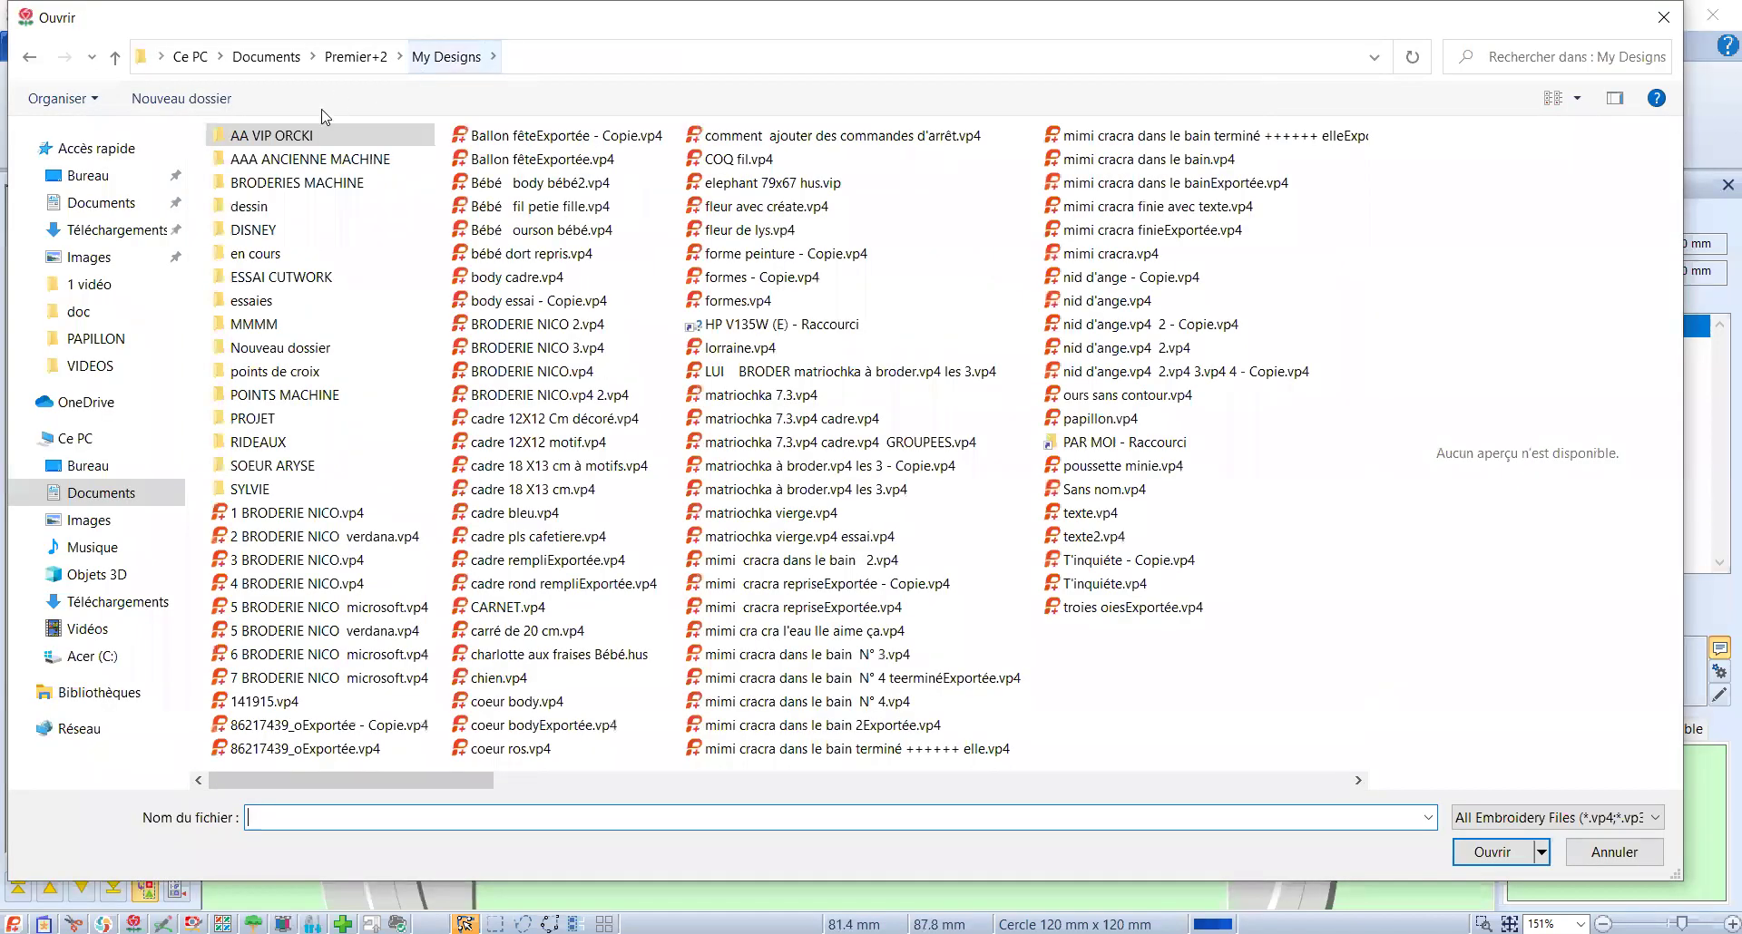
double_click(293, 137)
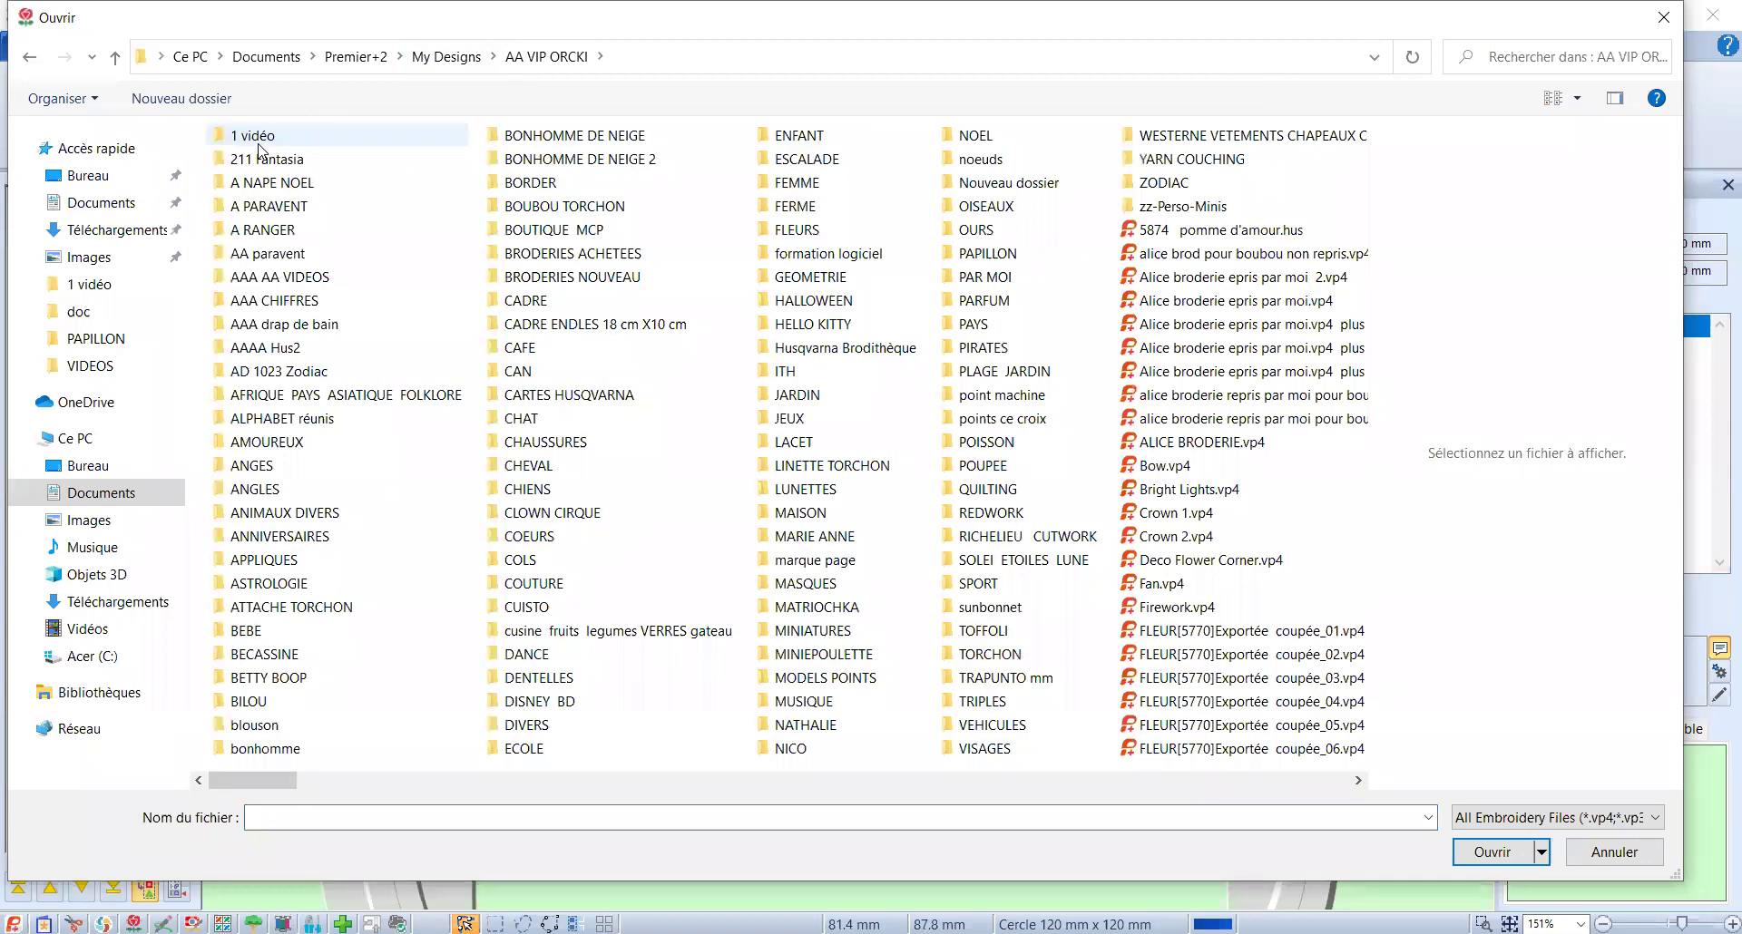
double_click(259, 146)
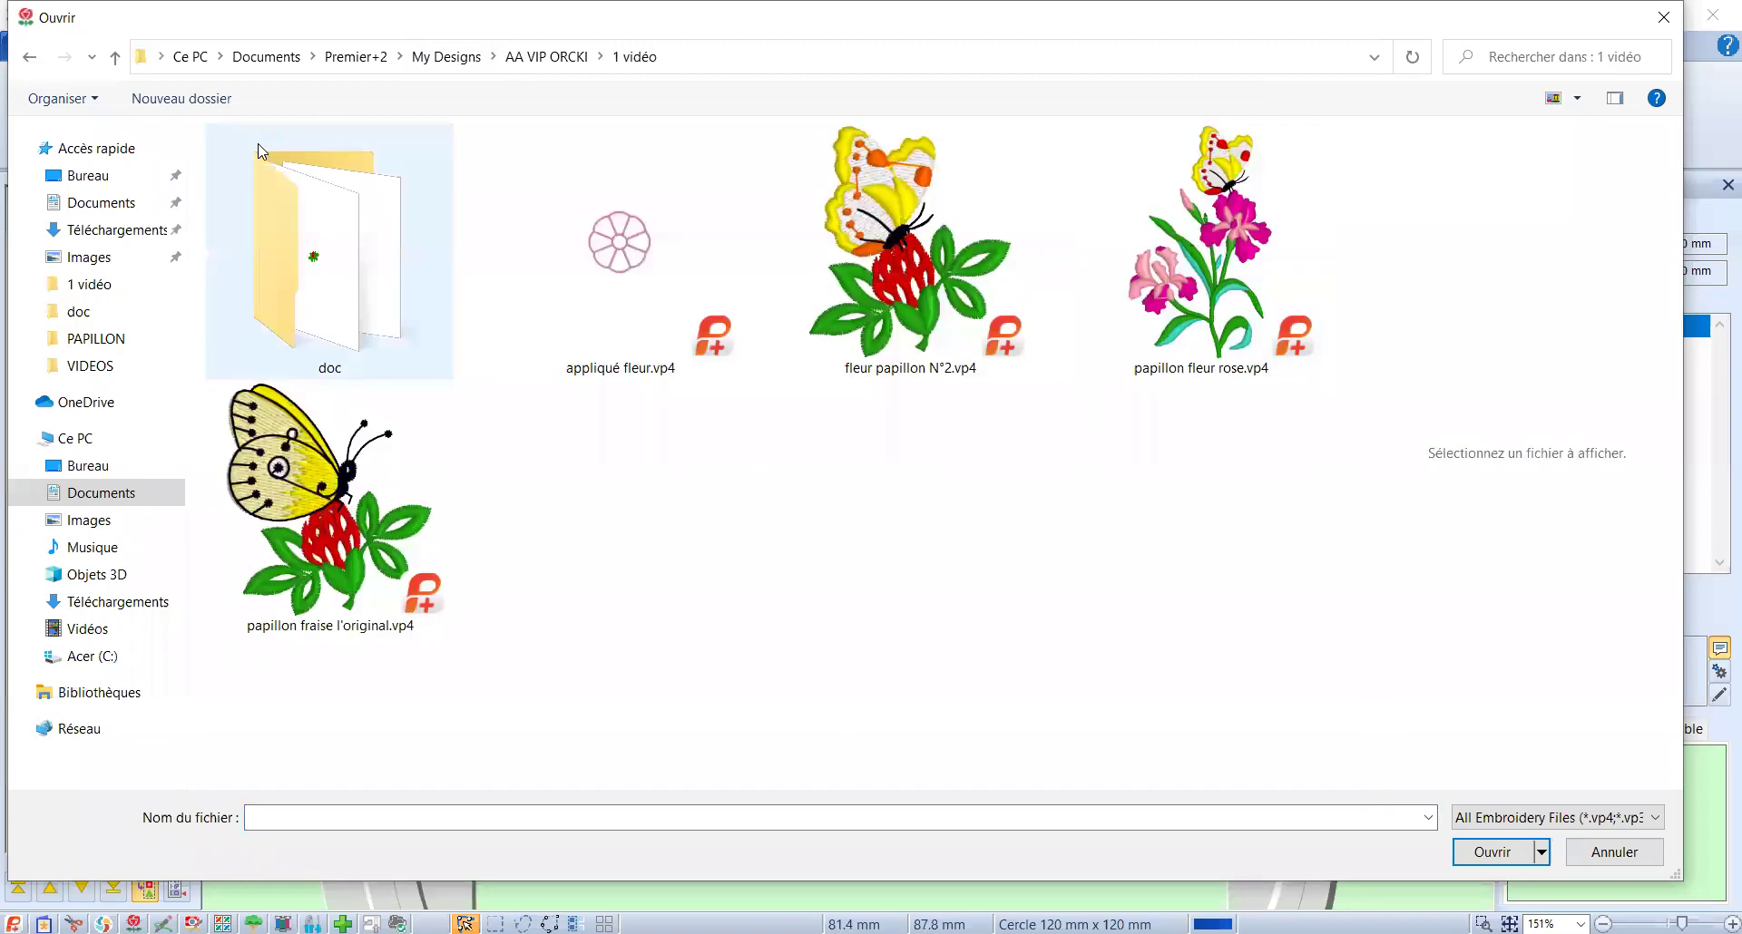
left_click(1211, 335)
left_click(1516, 856)
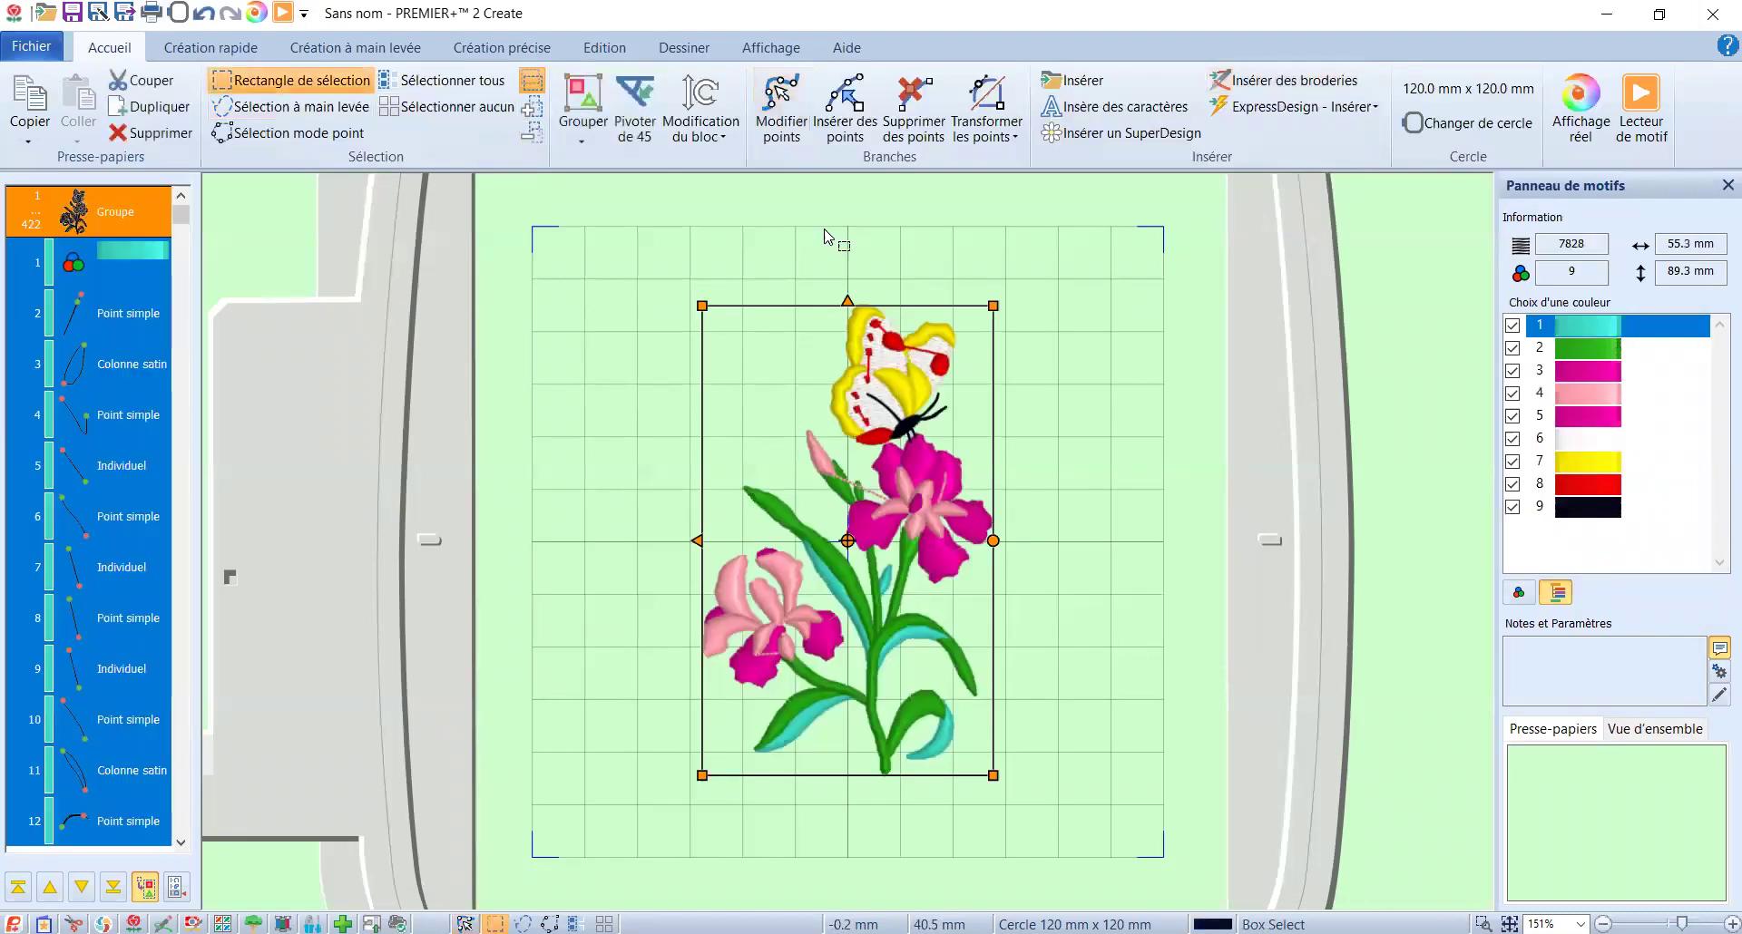
- Ungroup the inserted flower and butterfly design and switch to point editing
left_click(579, 136)
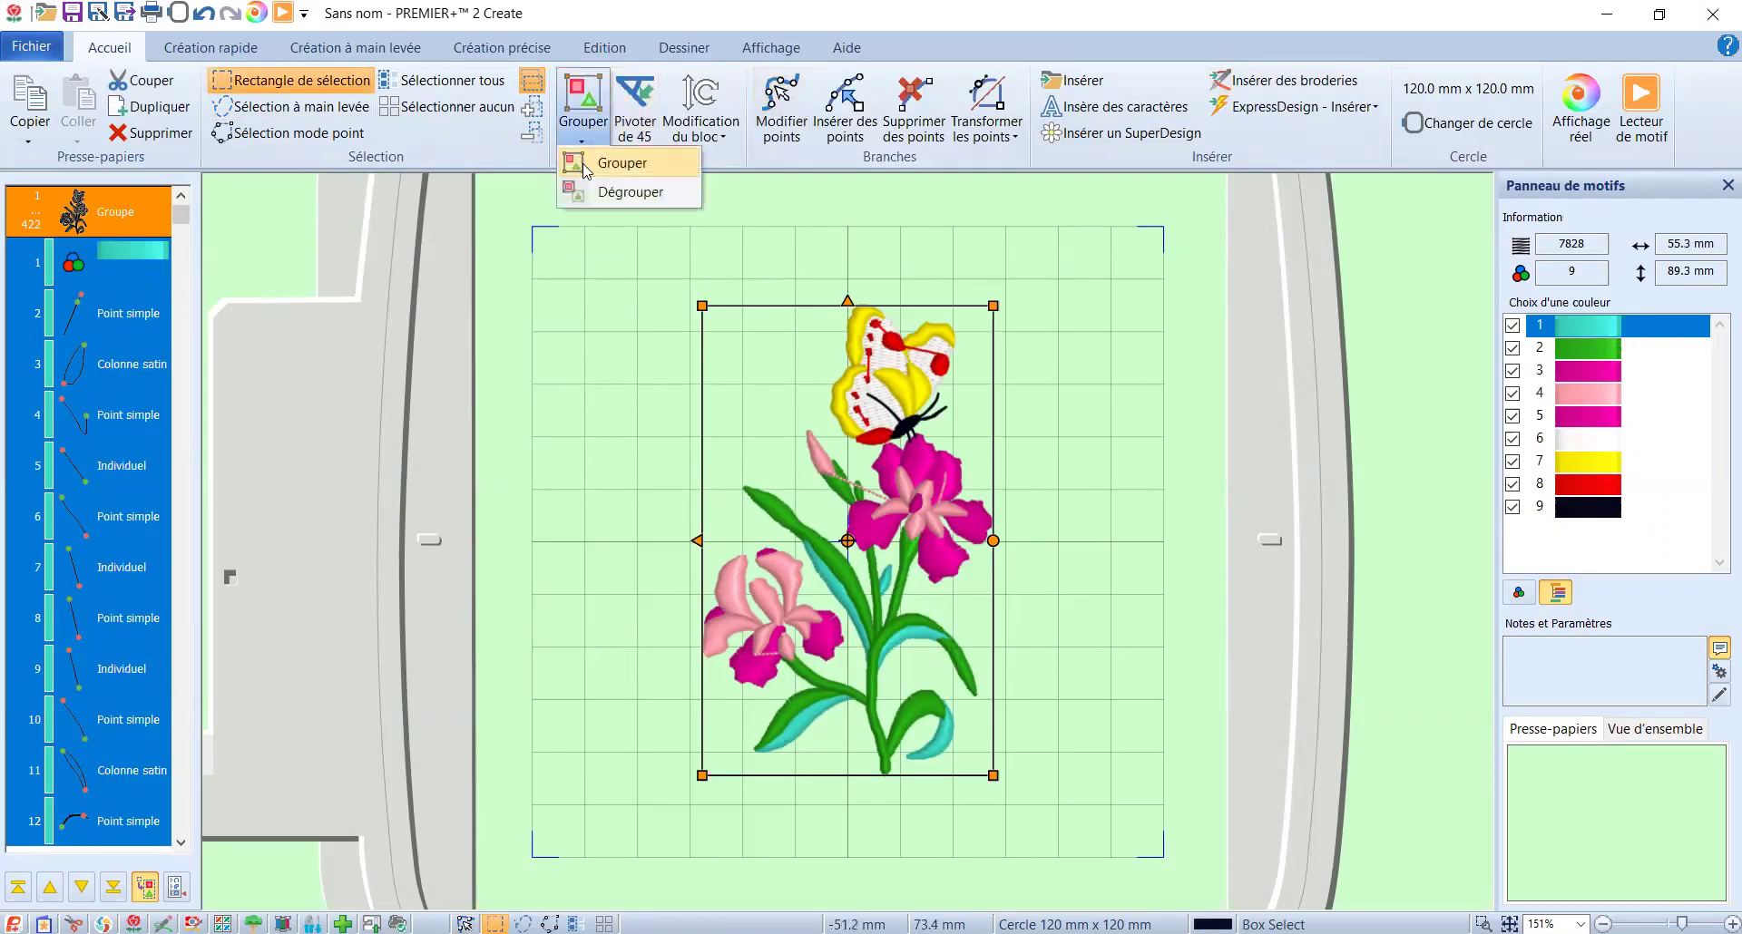
left_click(601, 192)
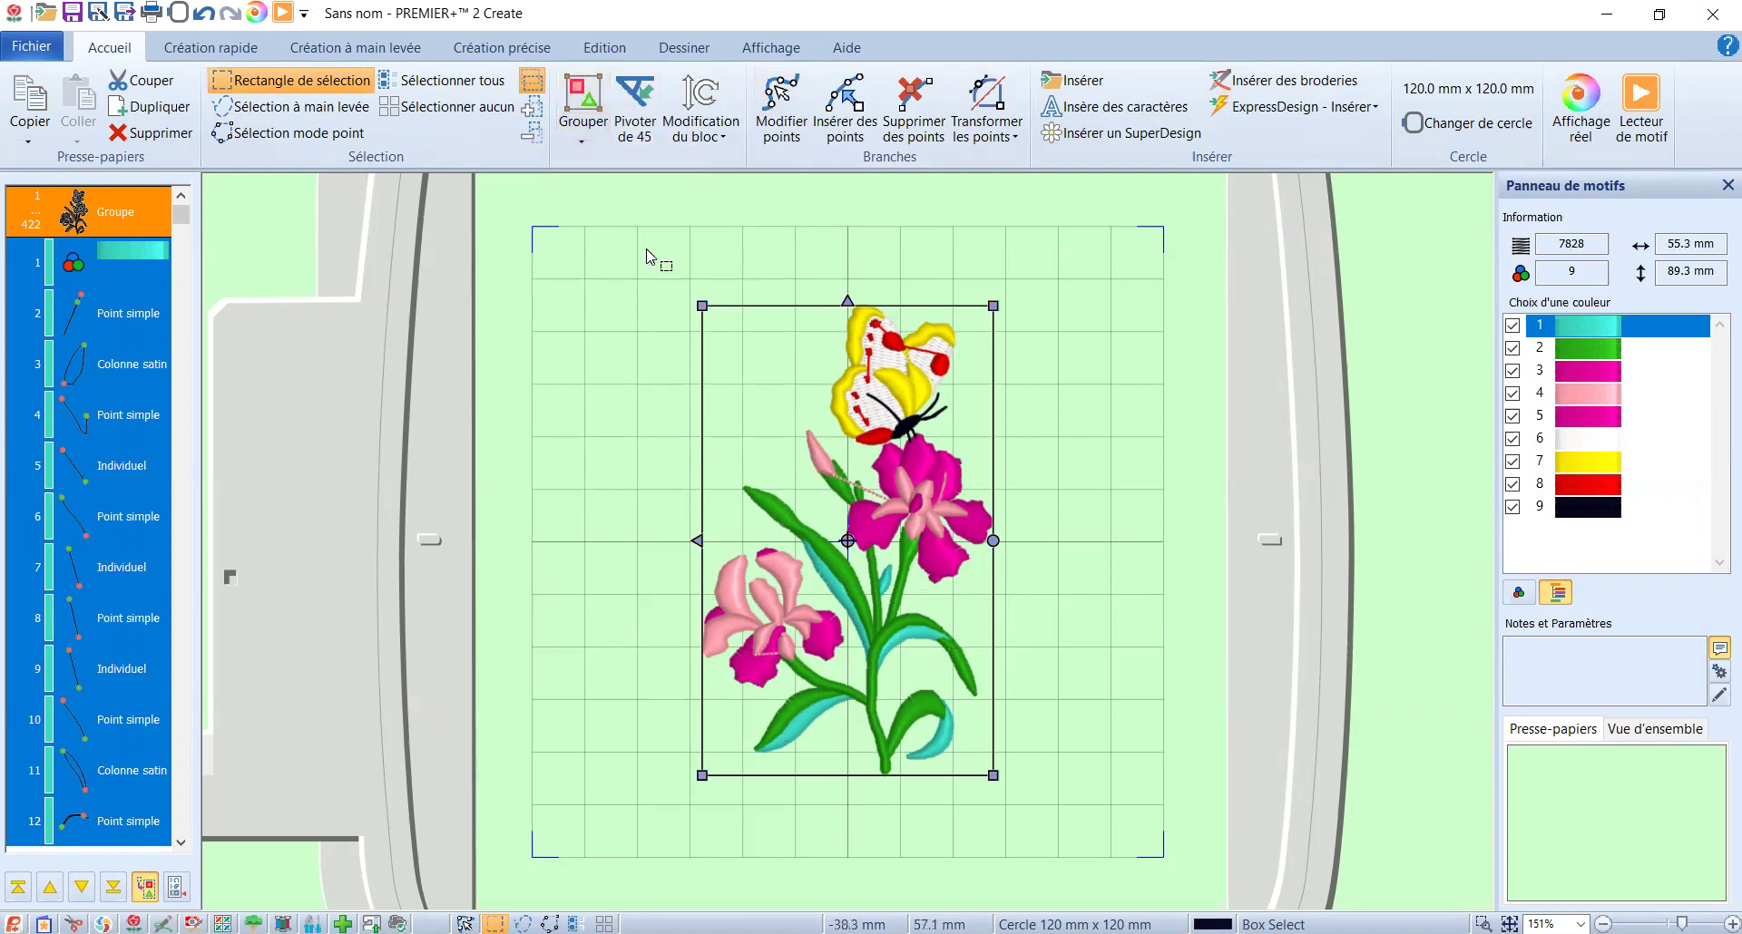
key("ctrl+e")
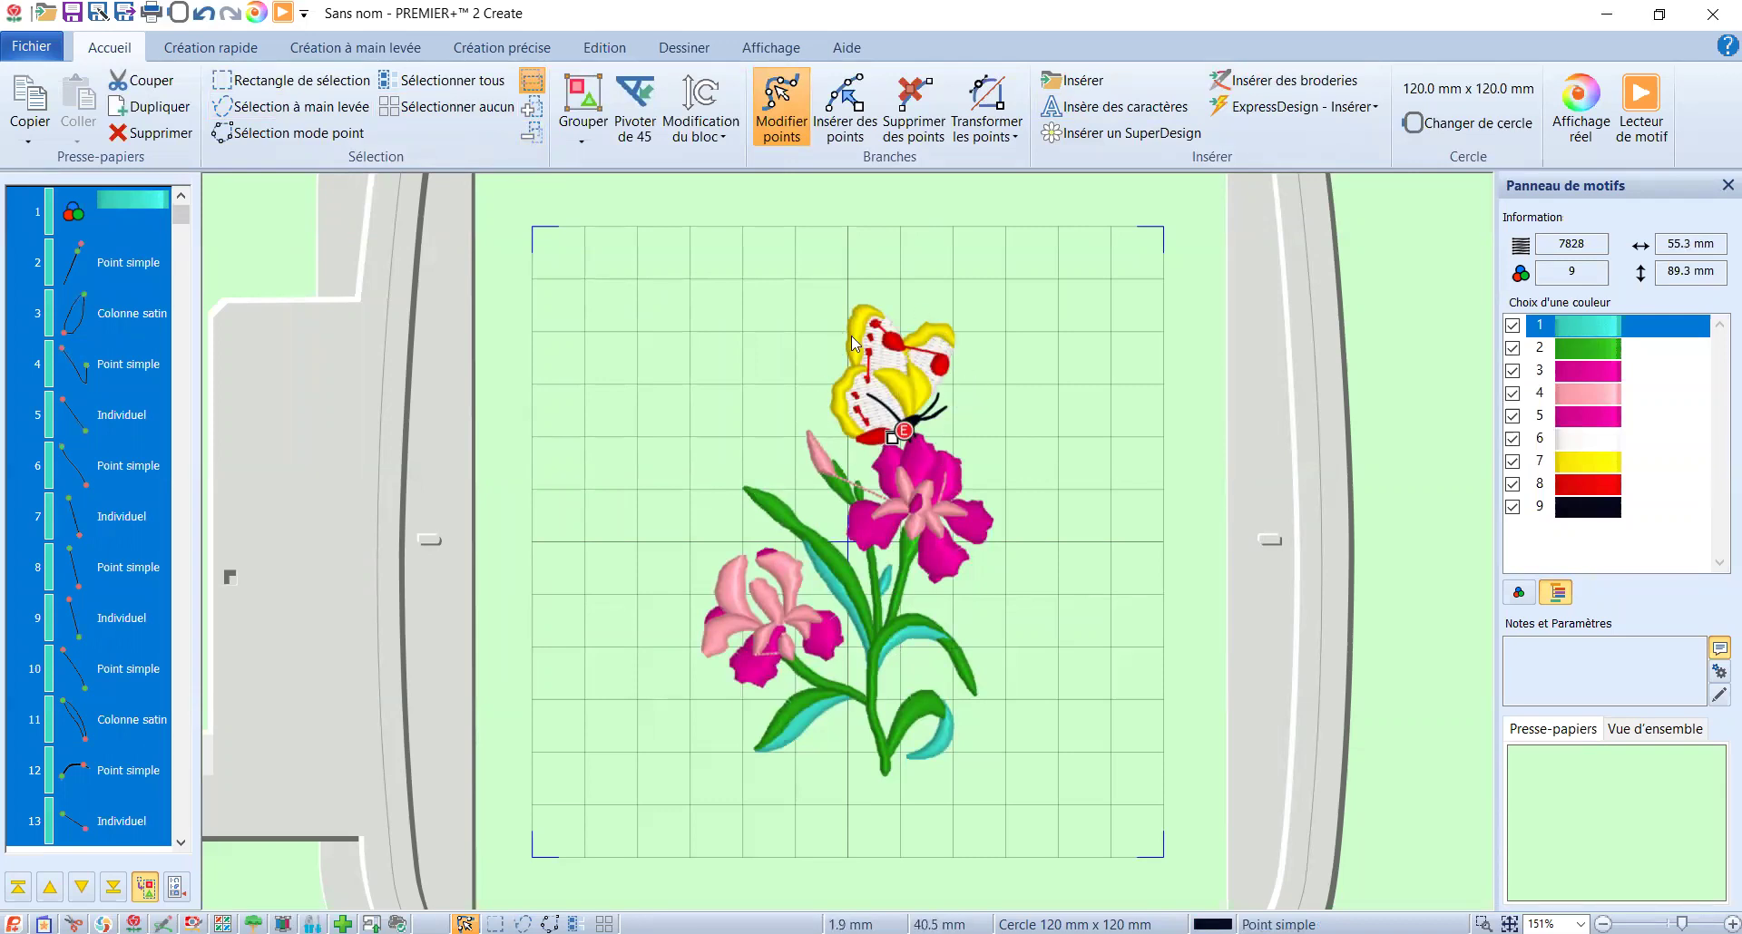
- Delete the flower's stitch blocks 1 to 297 from the design, keeping the butterfly blocks
left_click(116, 198)
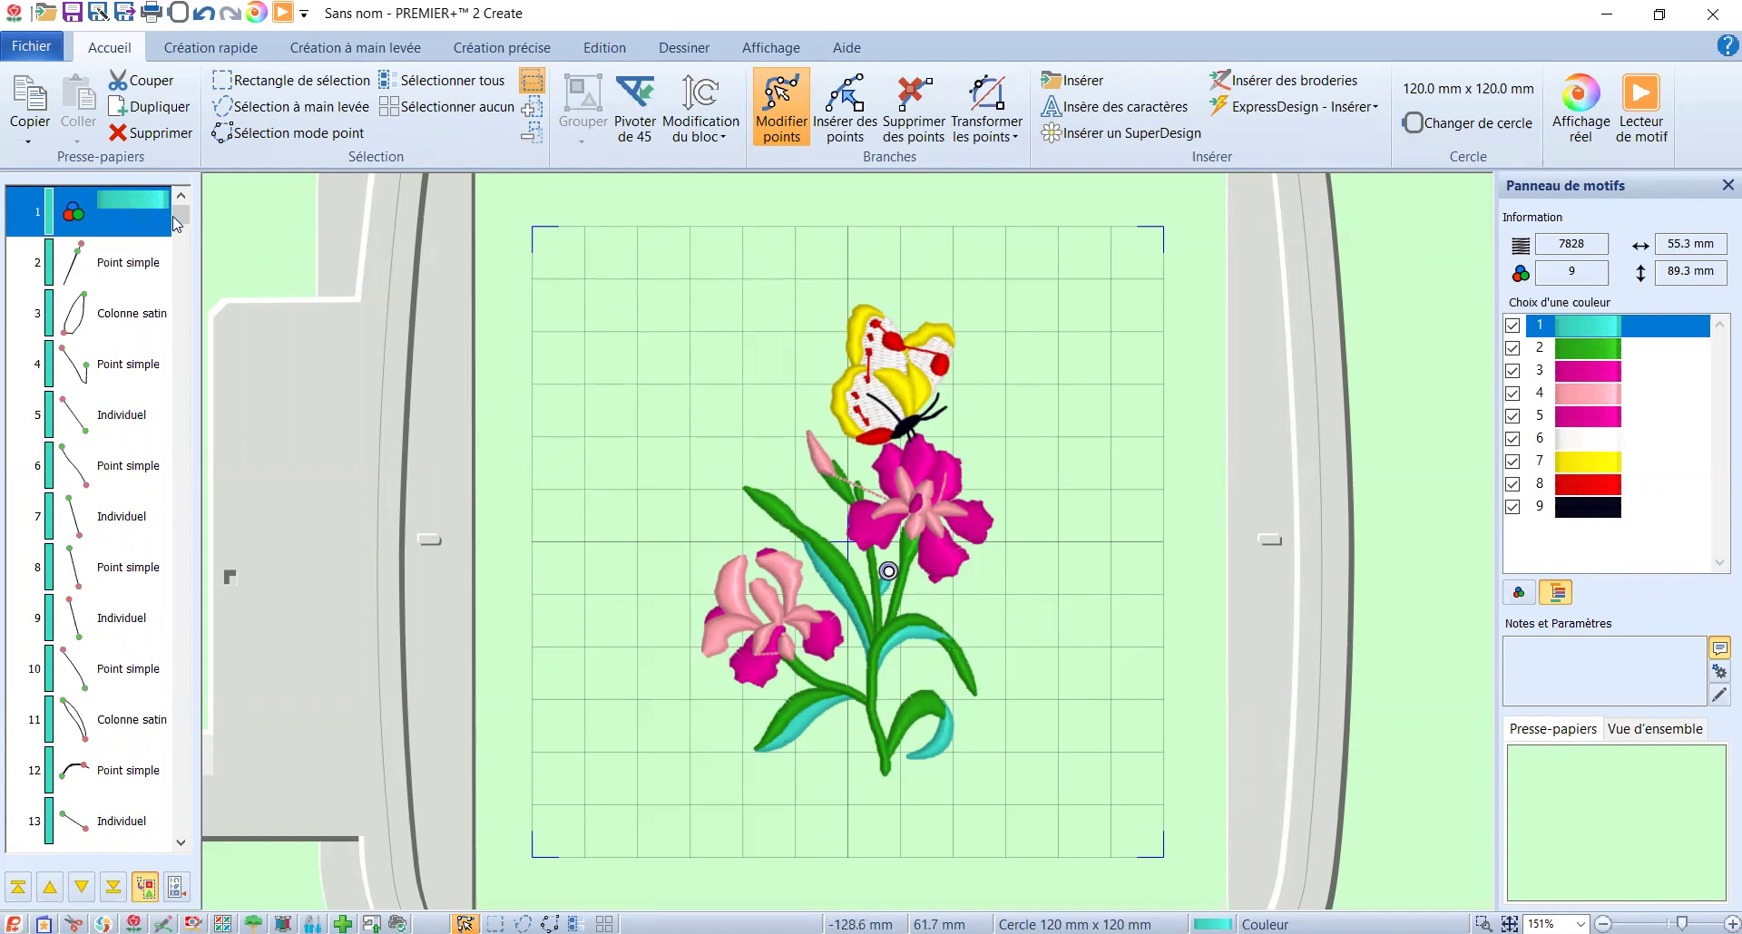
left_click_drag(182, 222, 190, 713)
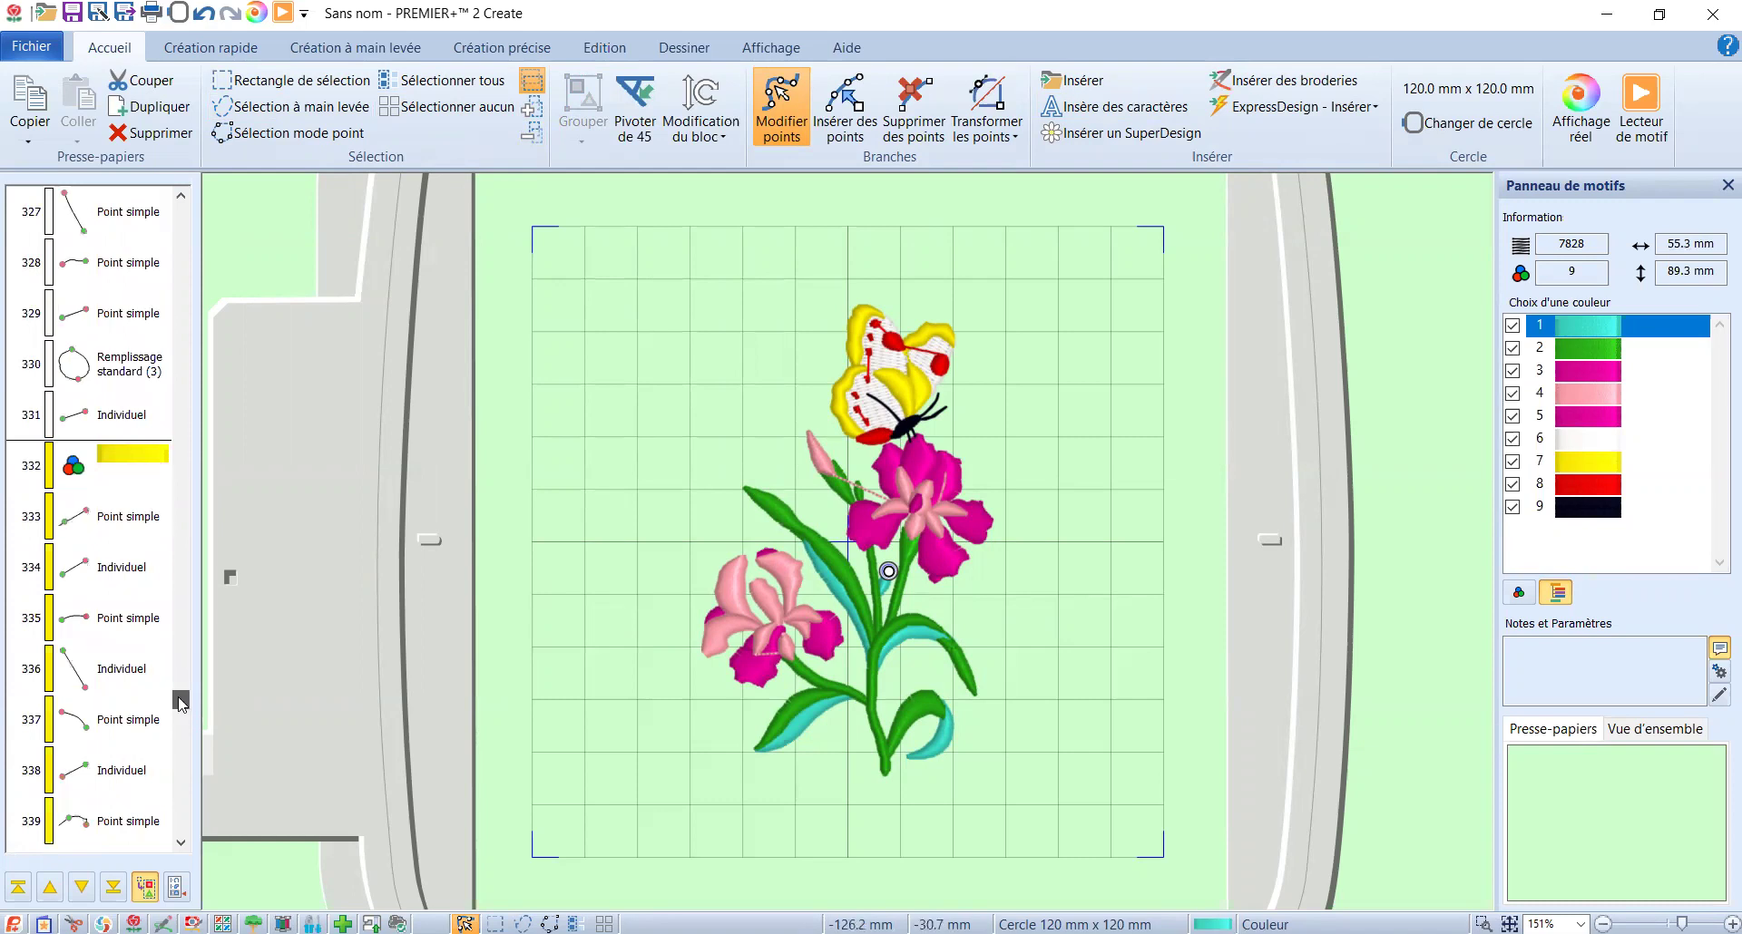
left_click_drag(191, 710, 208, 654)
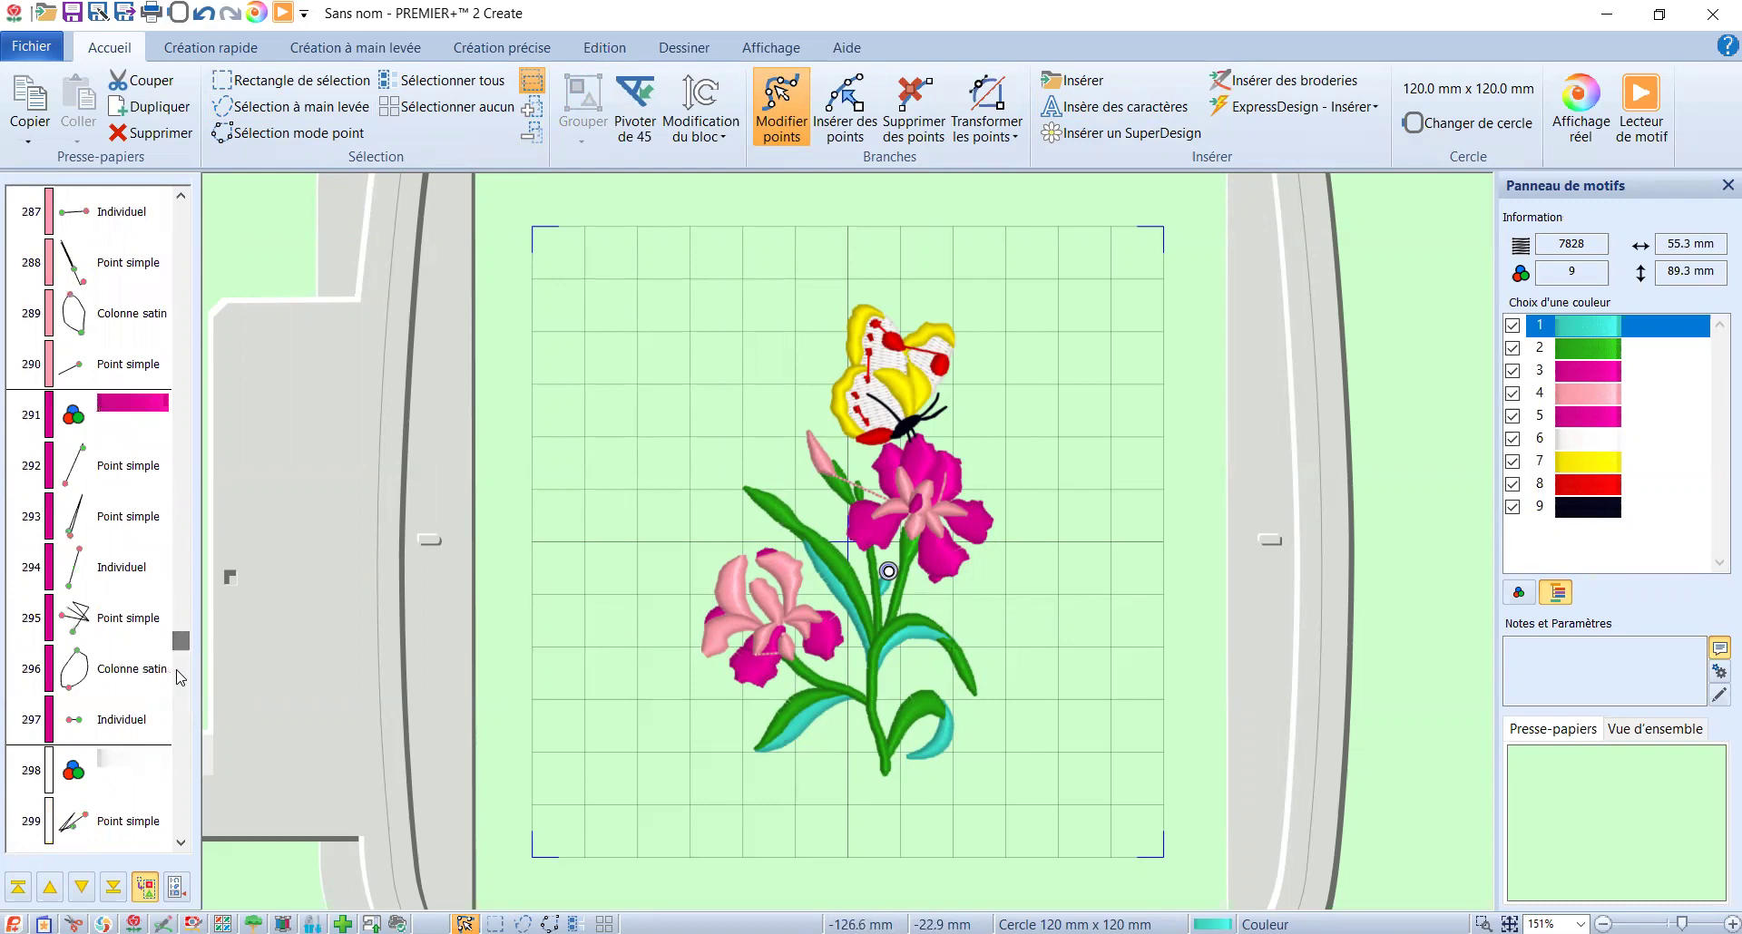
left_click(138, 721, "shift")
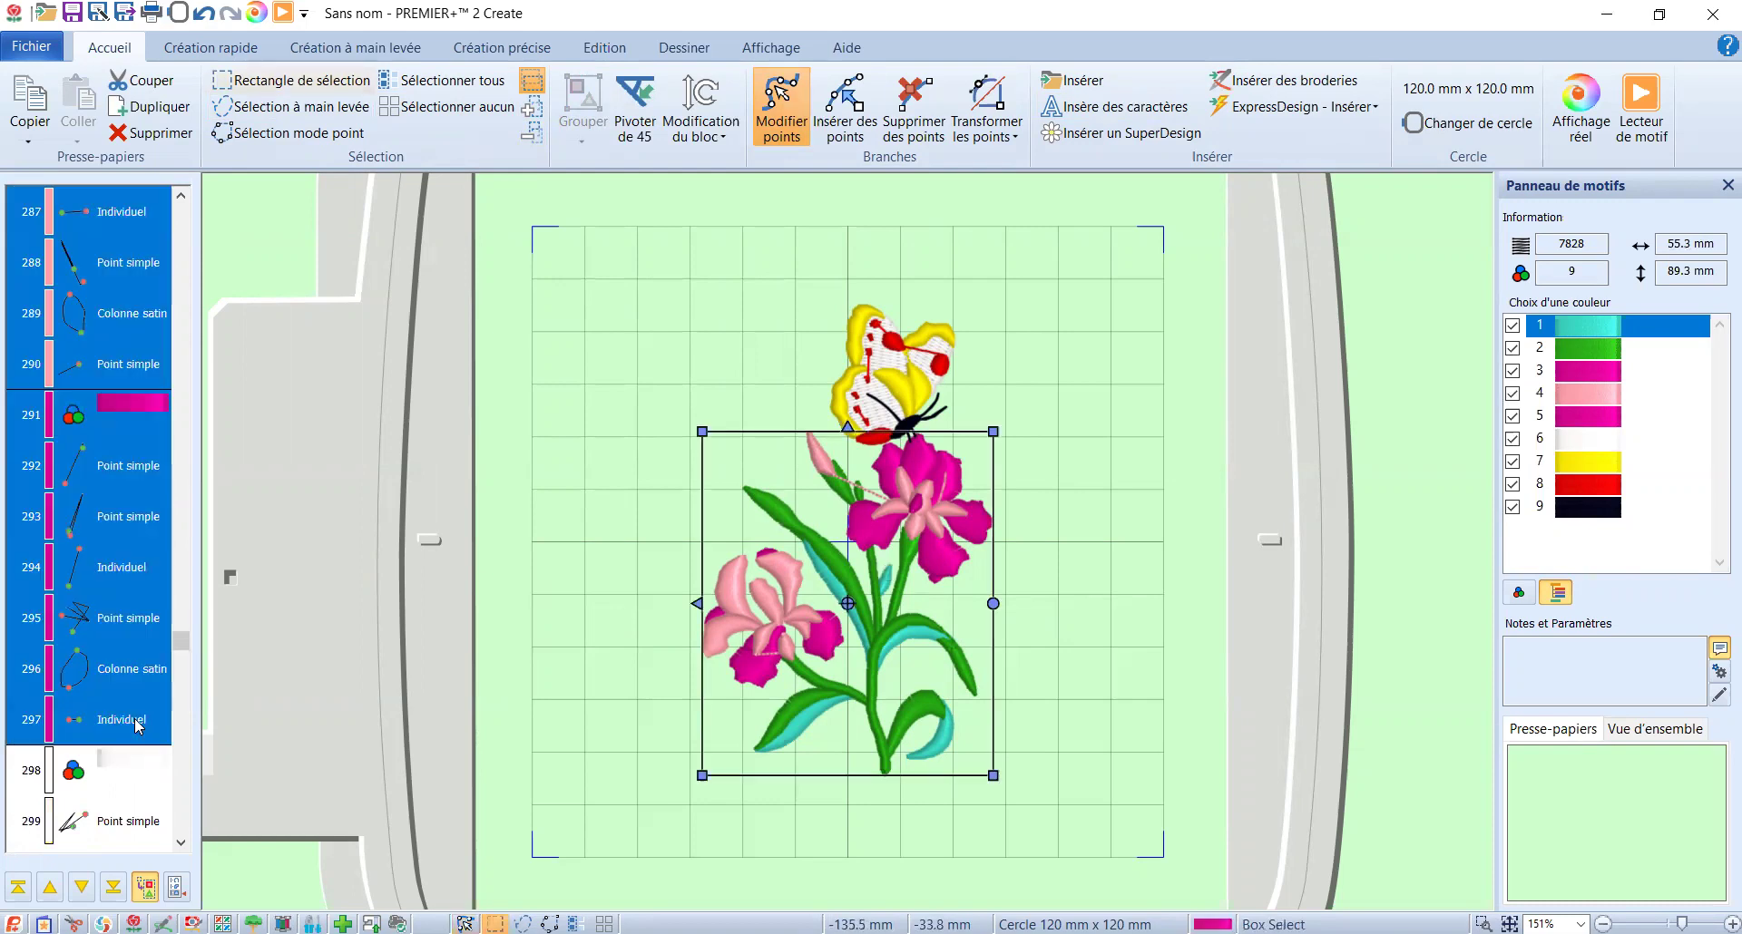
key("Delete")
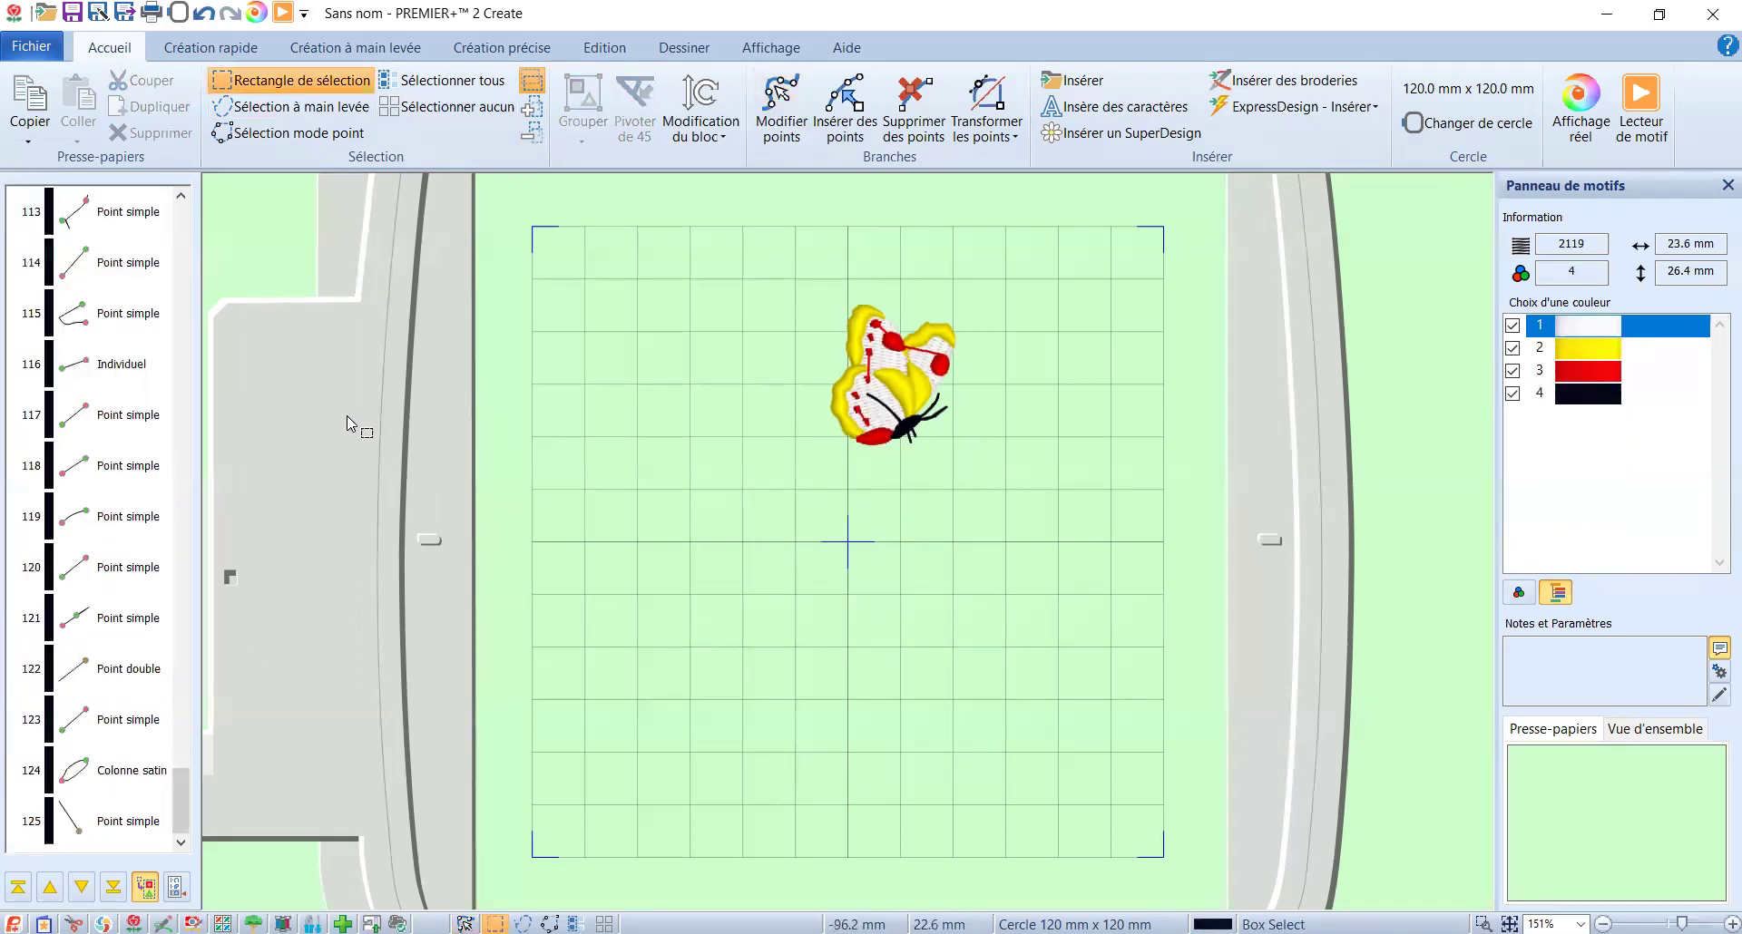
- Start exporting the butterfly as an embroidery in Husqvarna Viking / Pfaff (.vp3) format, accepting the ColorSort and stitch length optimisation settings
left_click(40, 51)
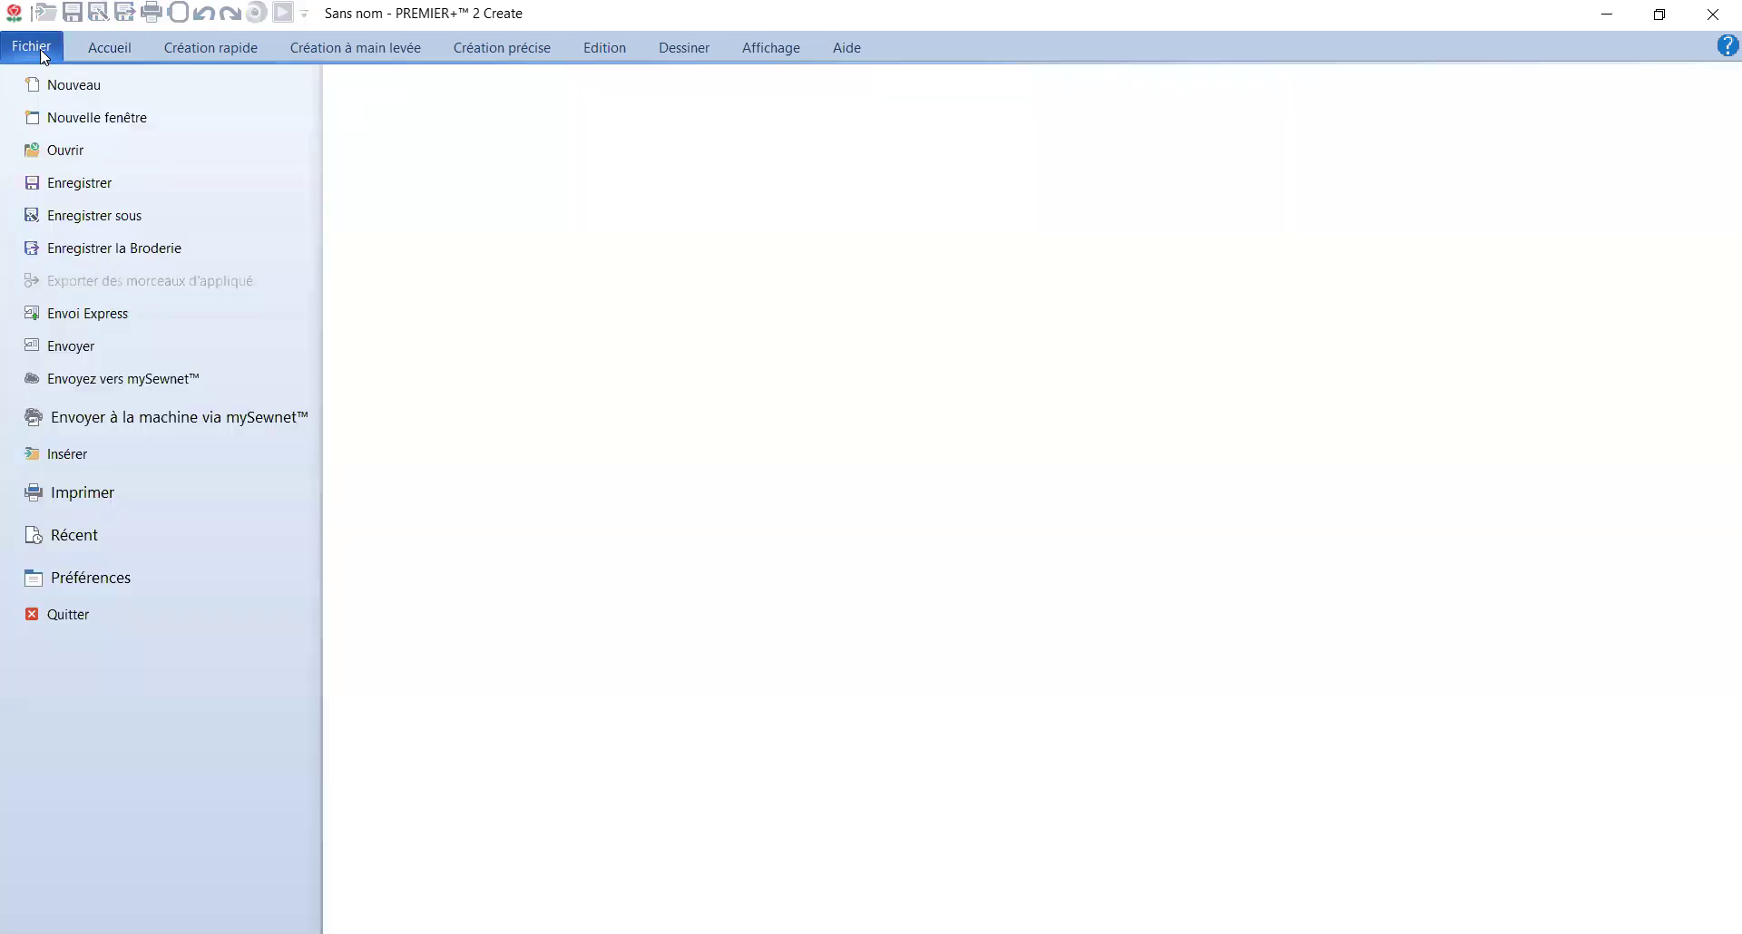
left_click(110, 257)
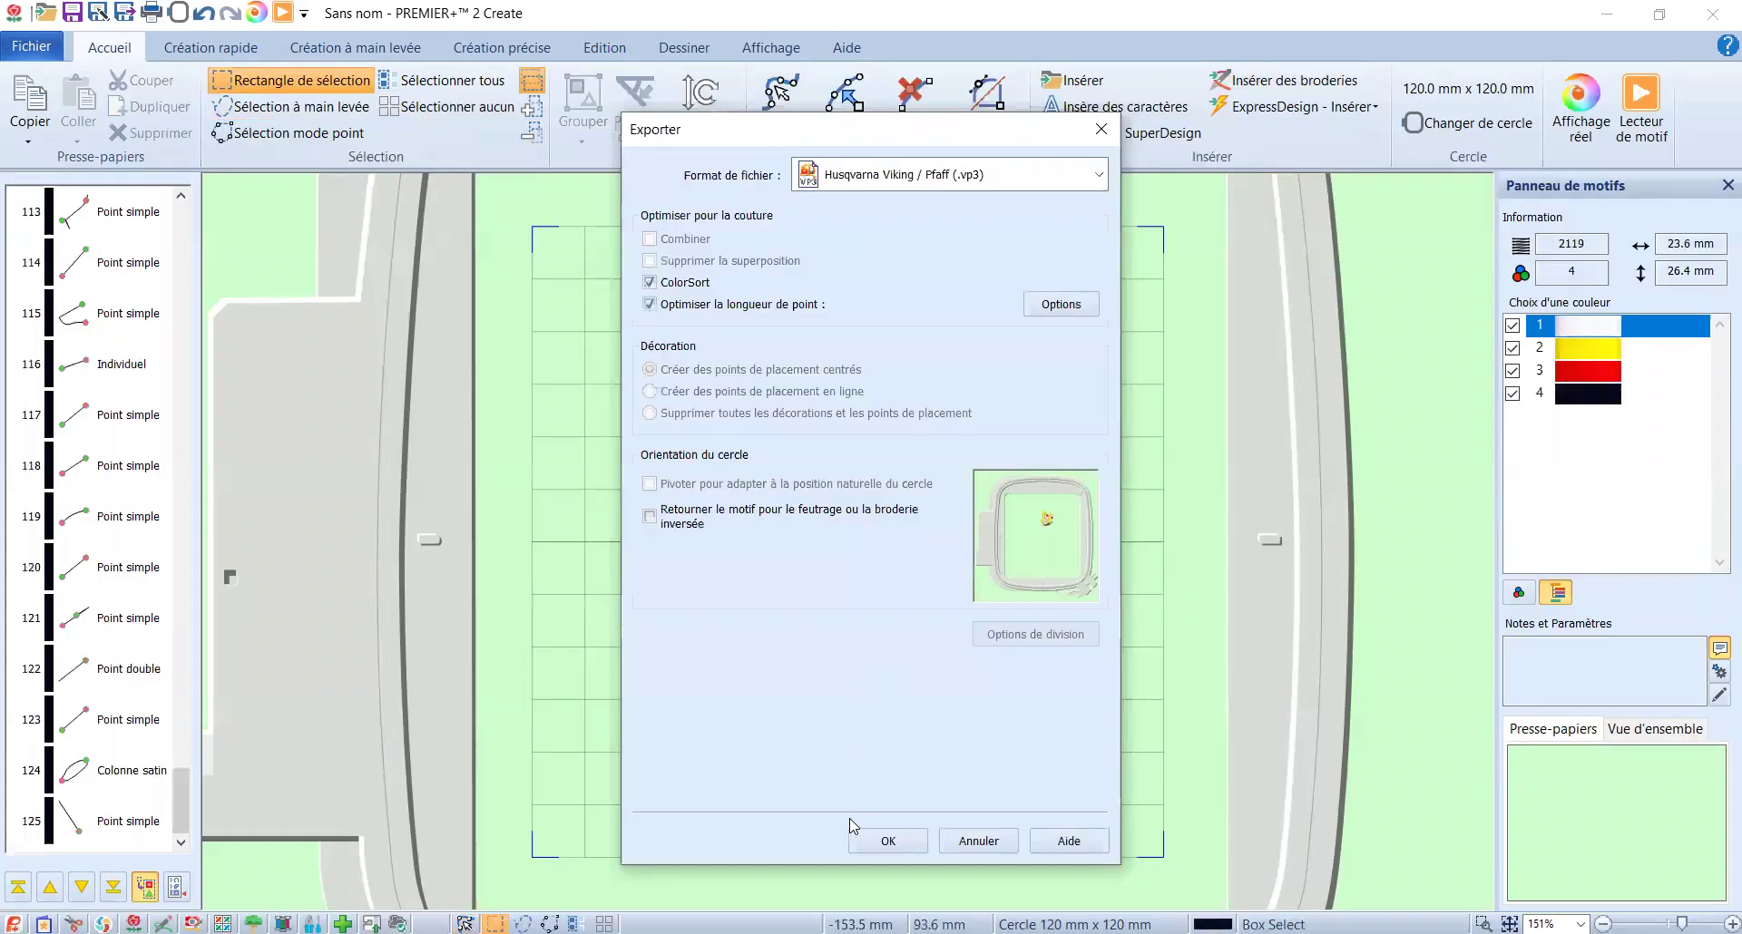
left_click(871, 845)
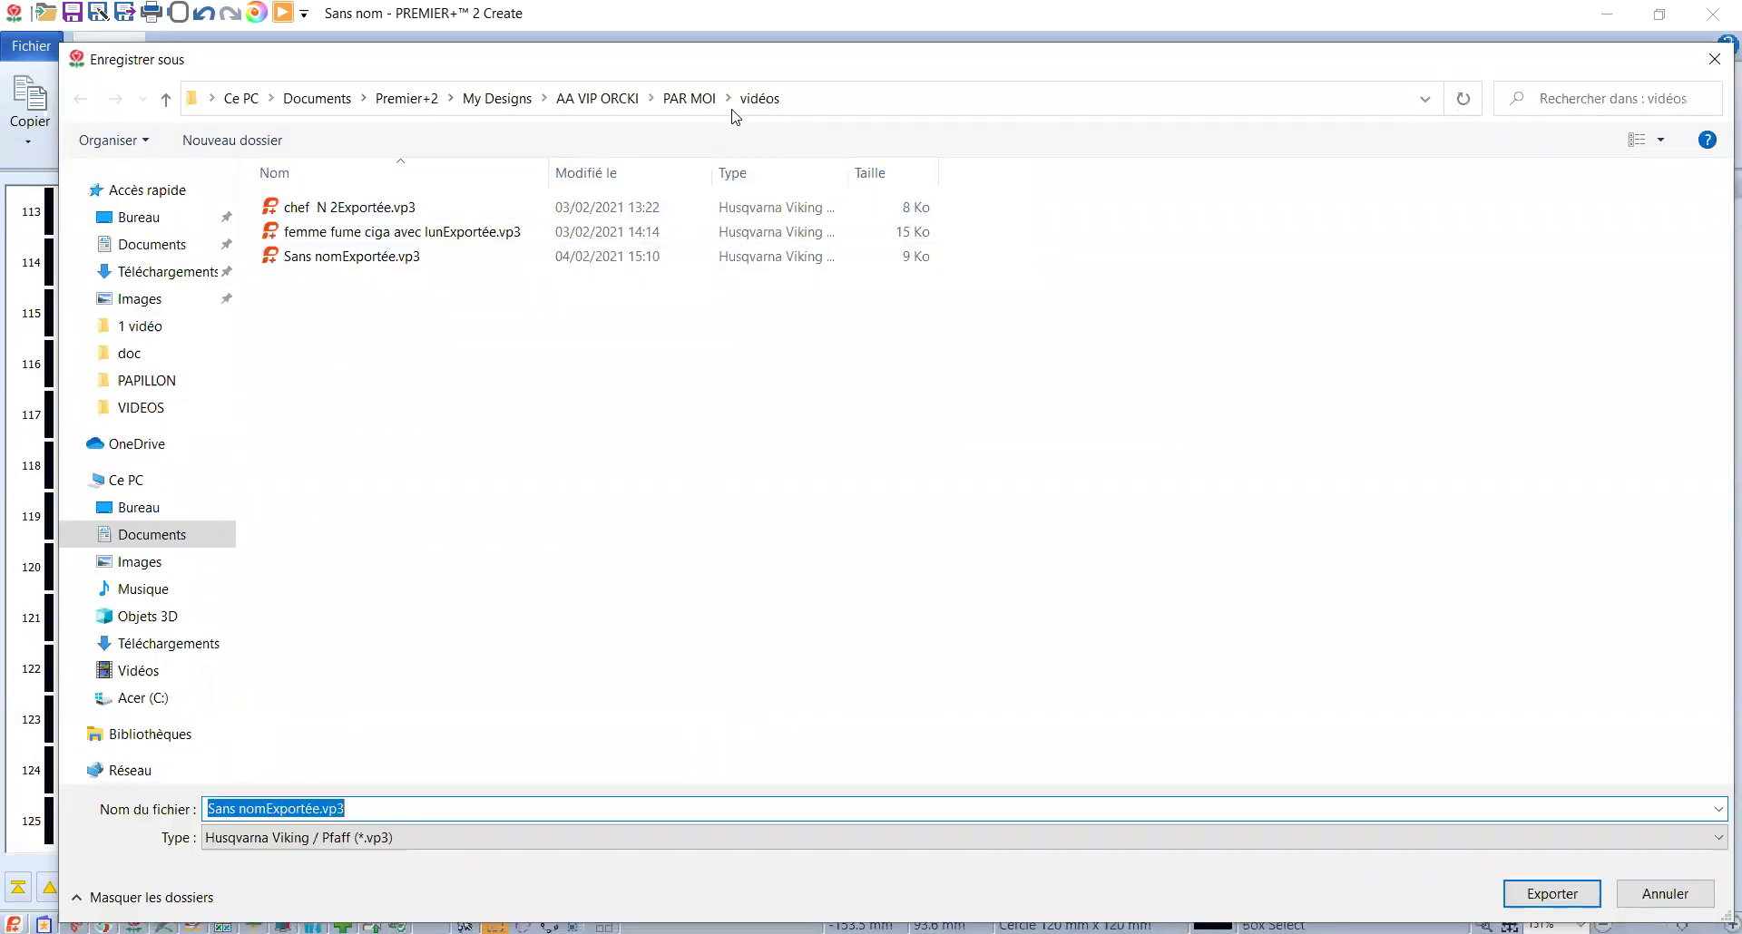
- Save the exported butterfly under the name paplillon in the folder AA VIP ORCKI > 1 vidéo
left_click(591, 100)
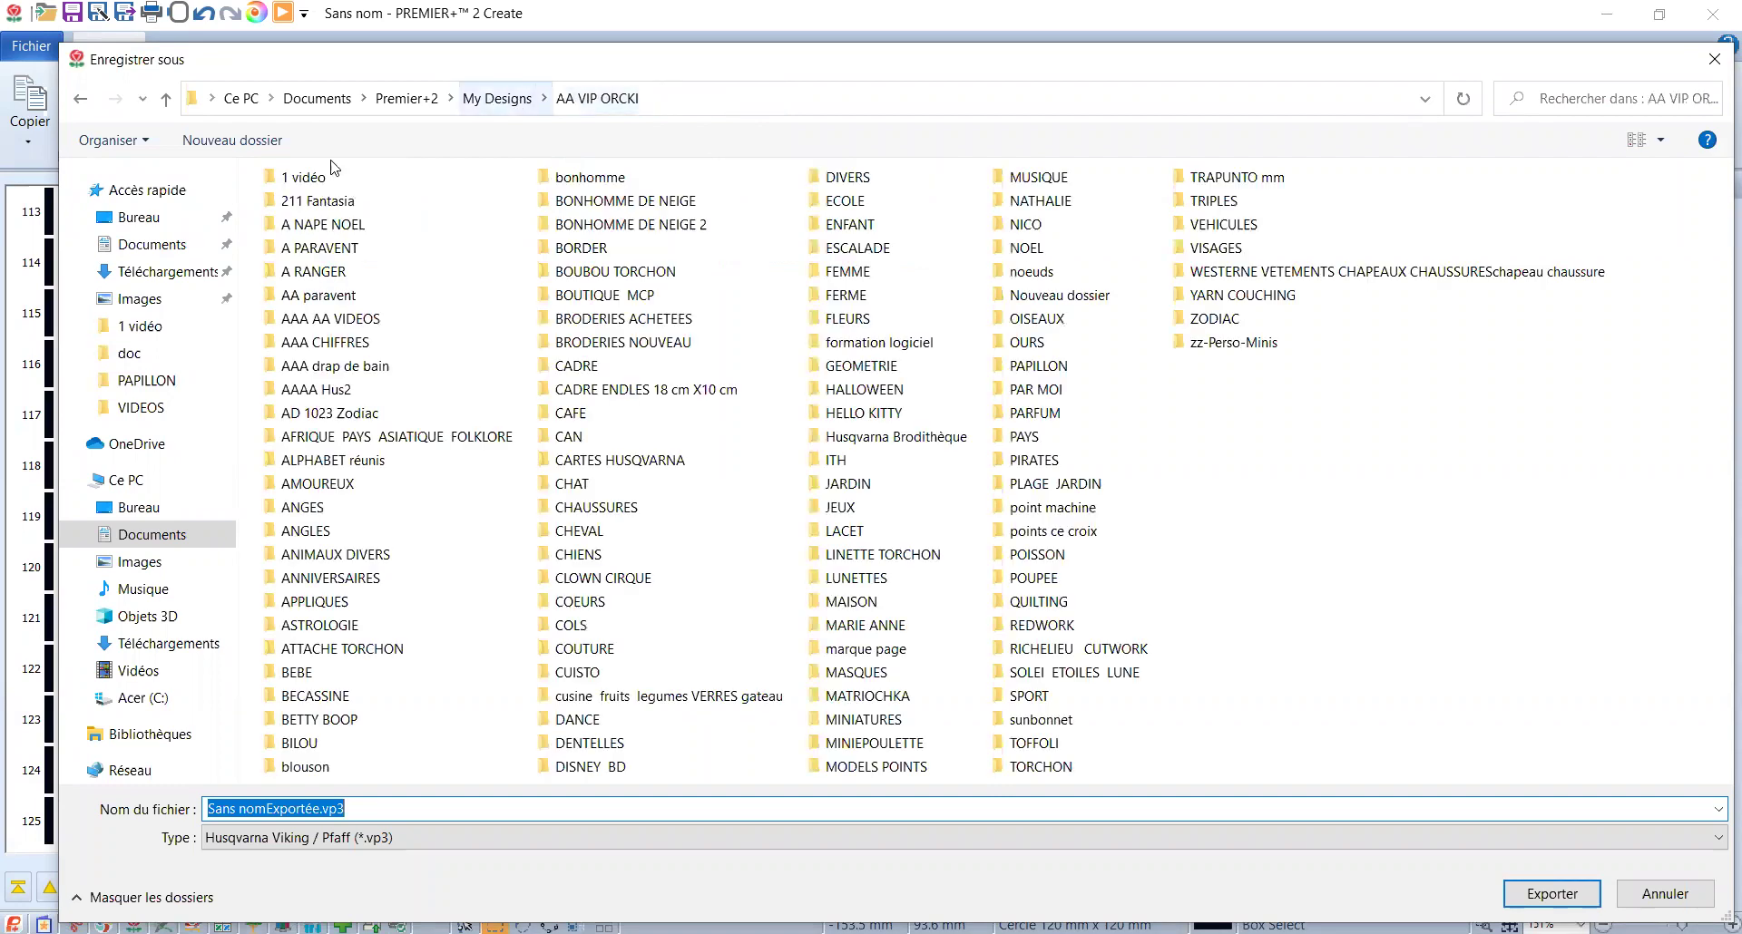
double_click(305, 180)
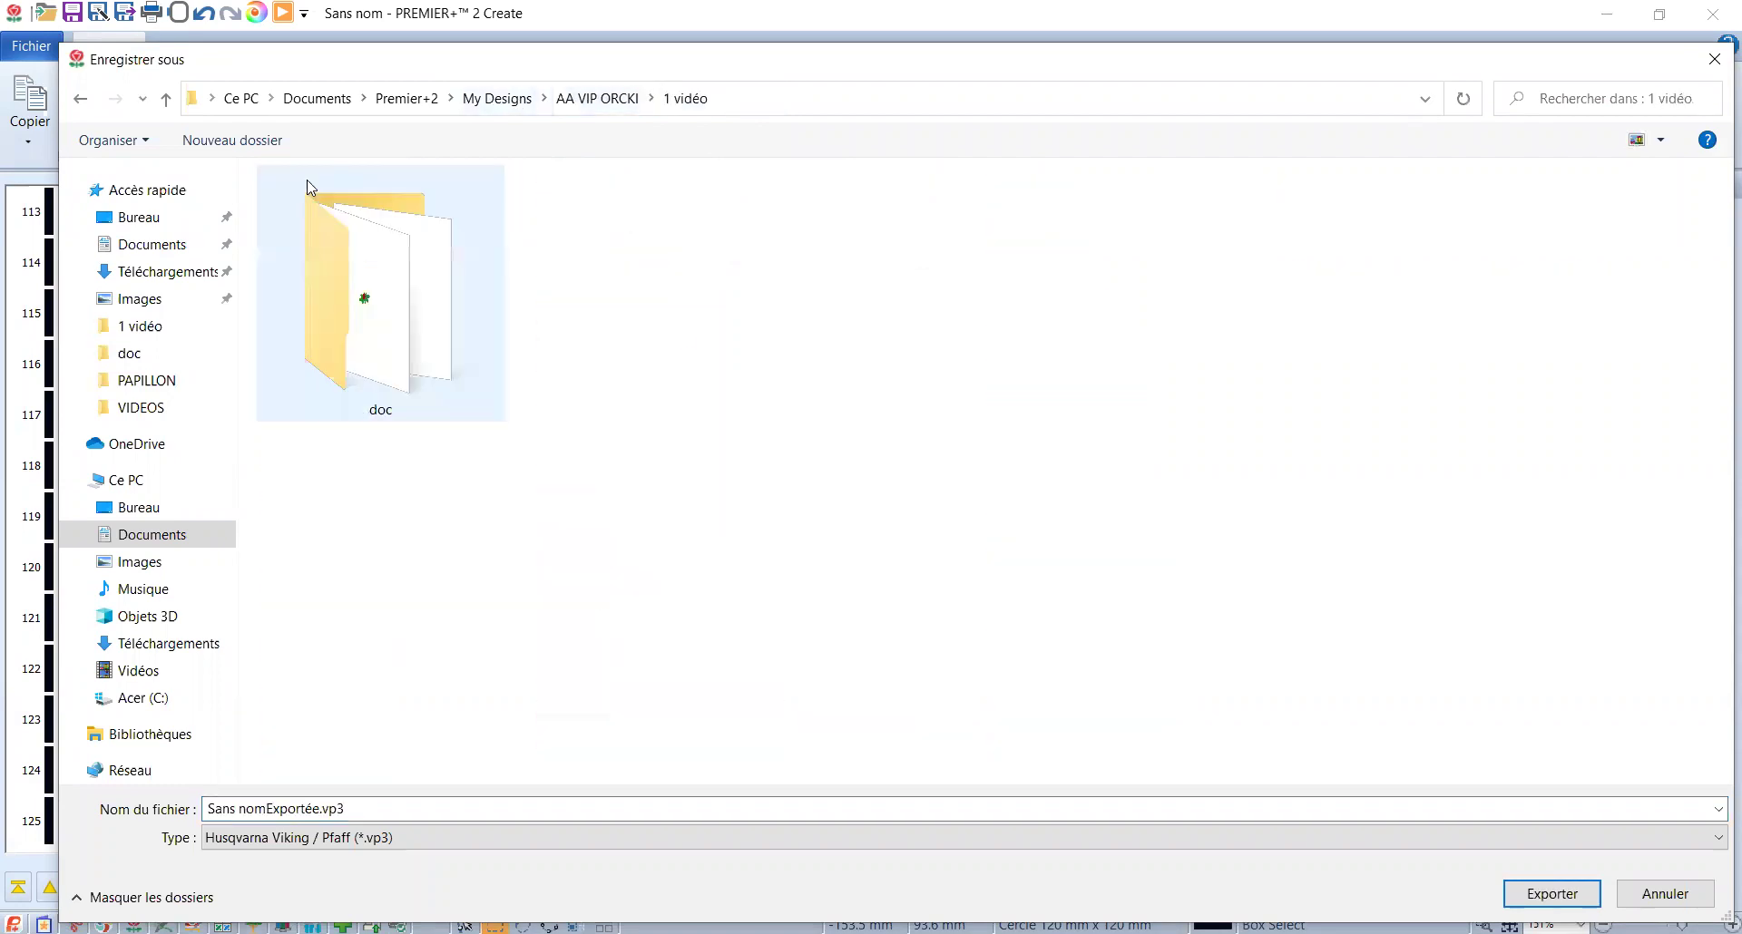
left_click(511, 103)
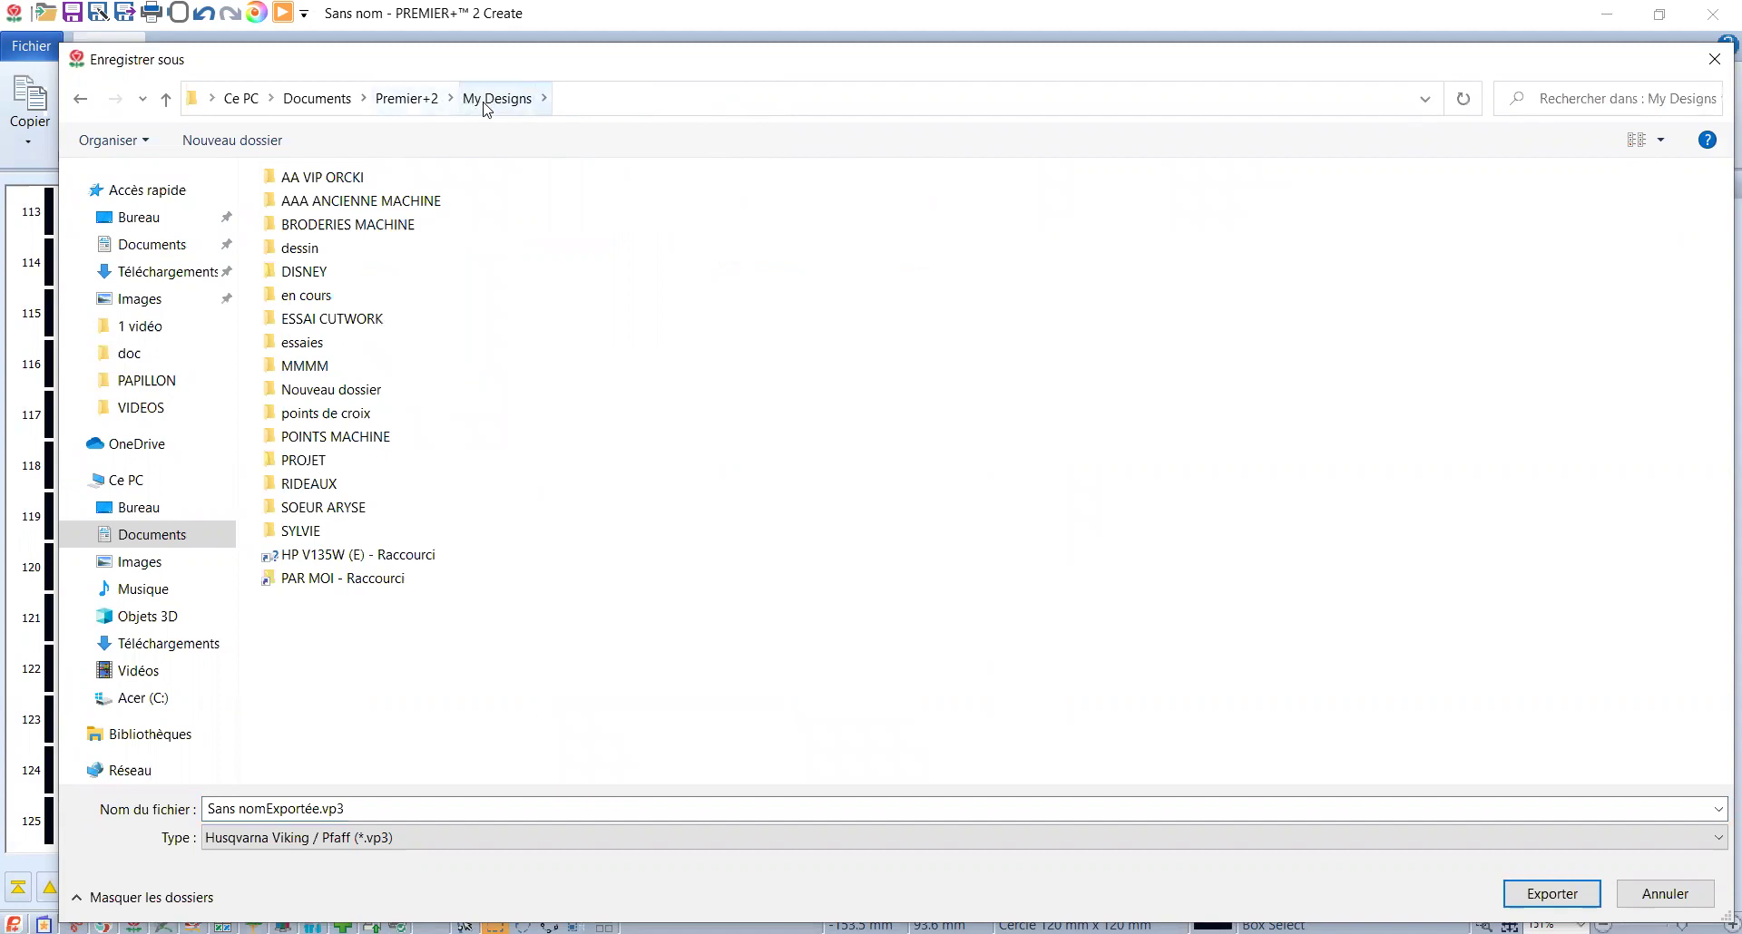
double_click(329, 178)
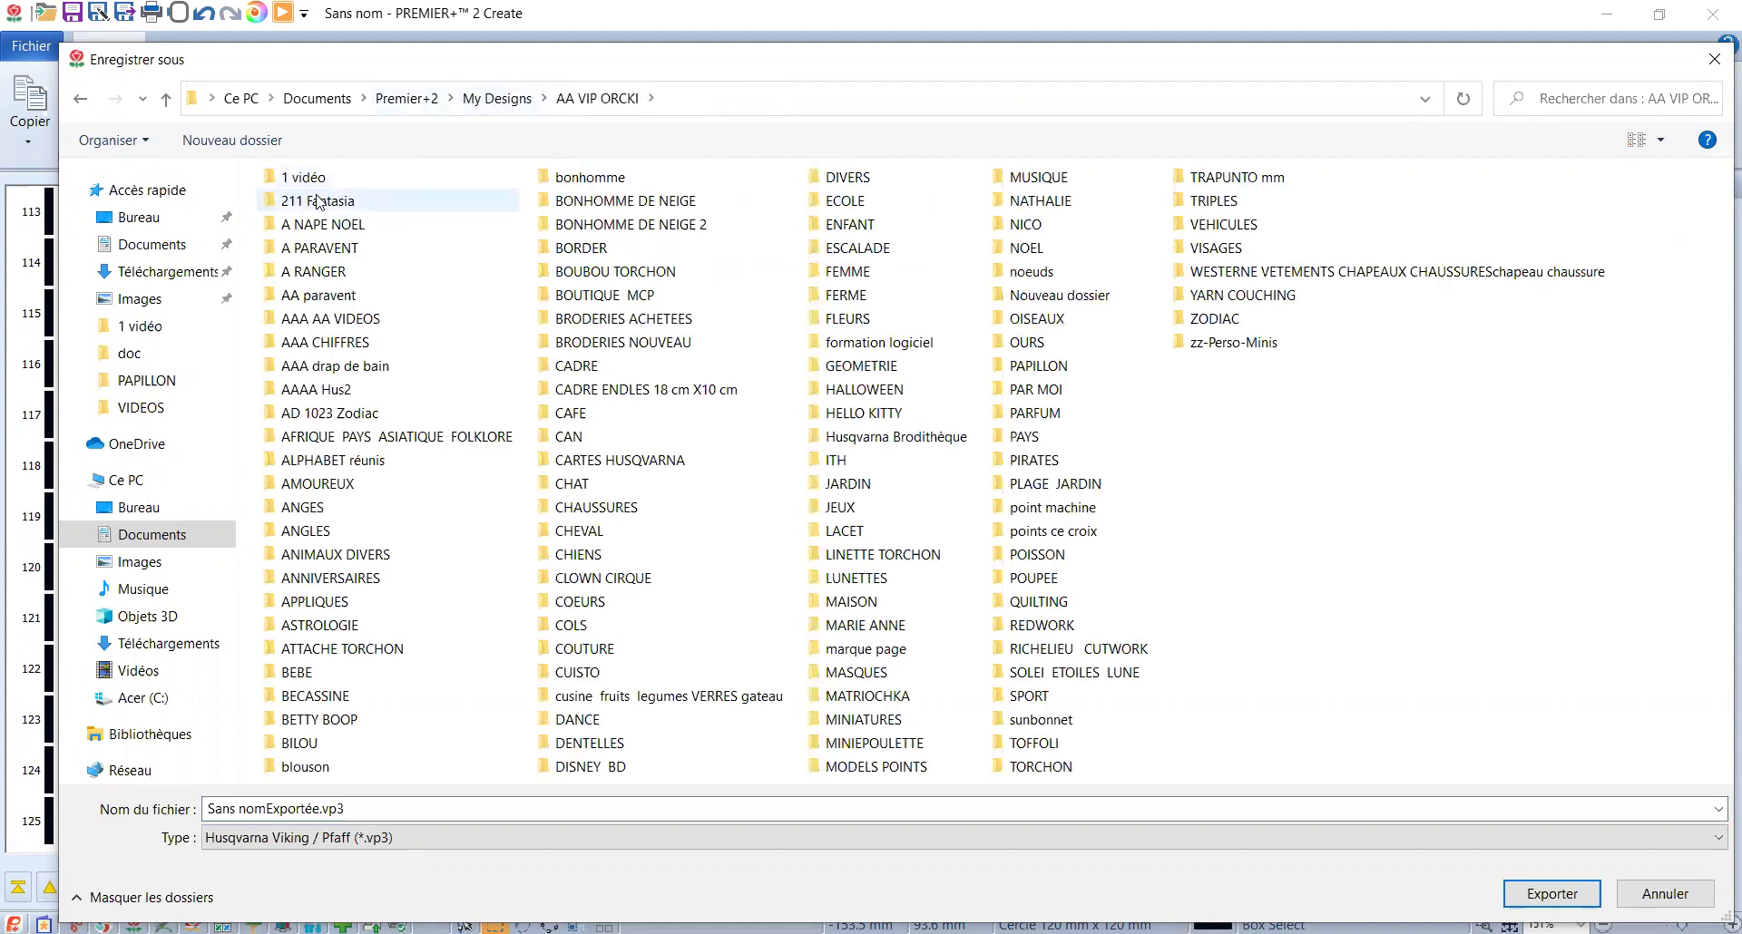
left_click(310, 180)
double_click(310, 185)
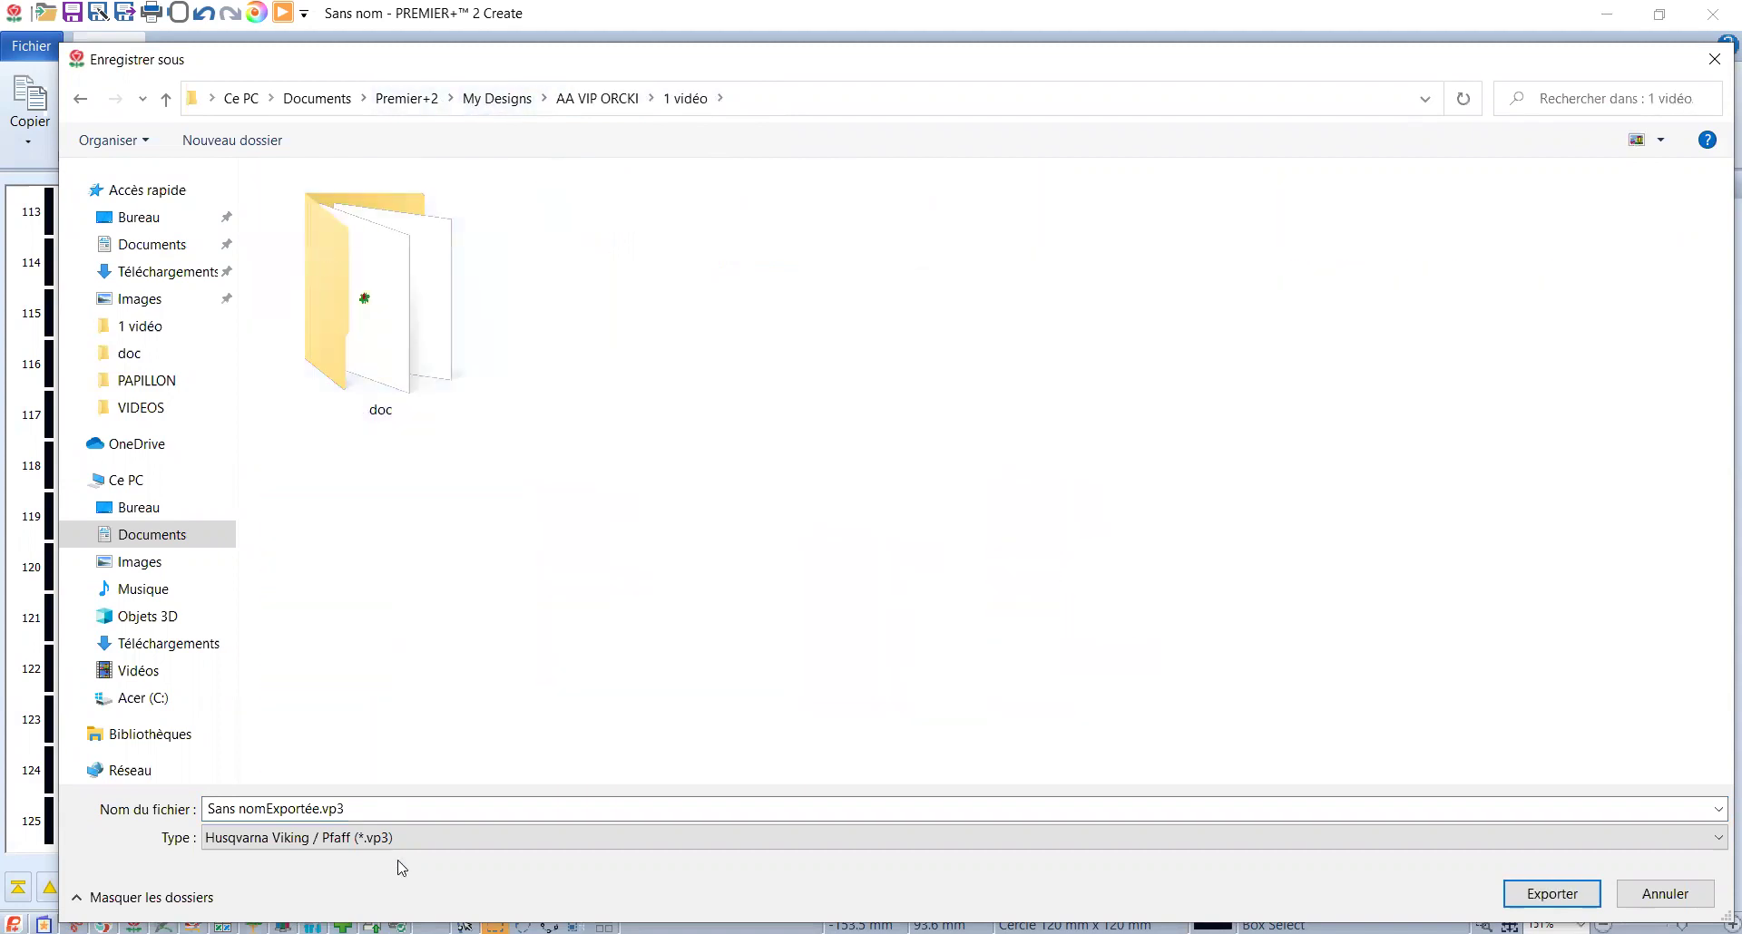
triple_click(368, 799)
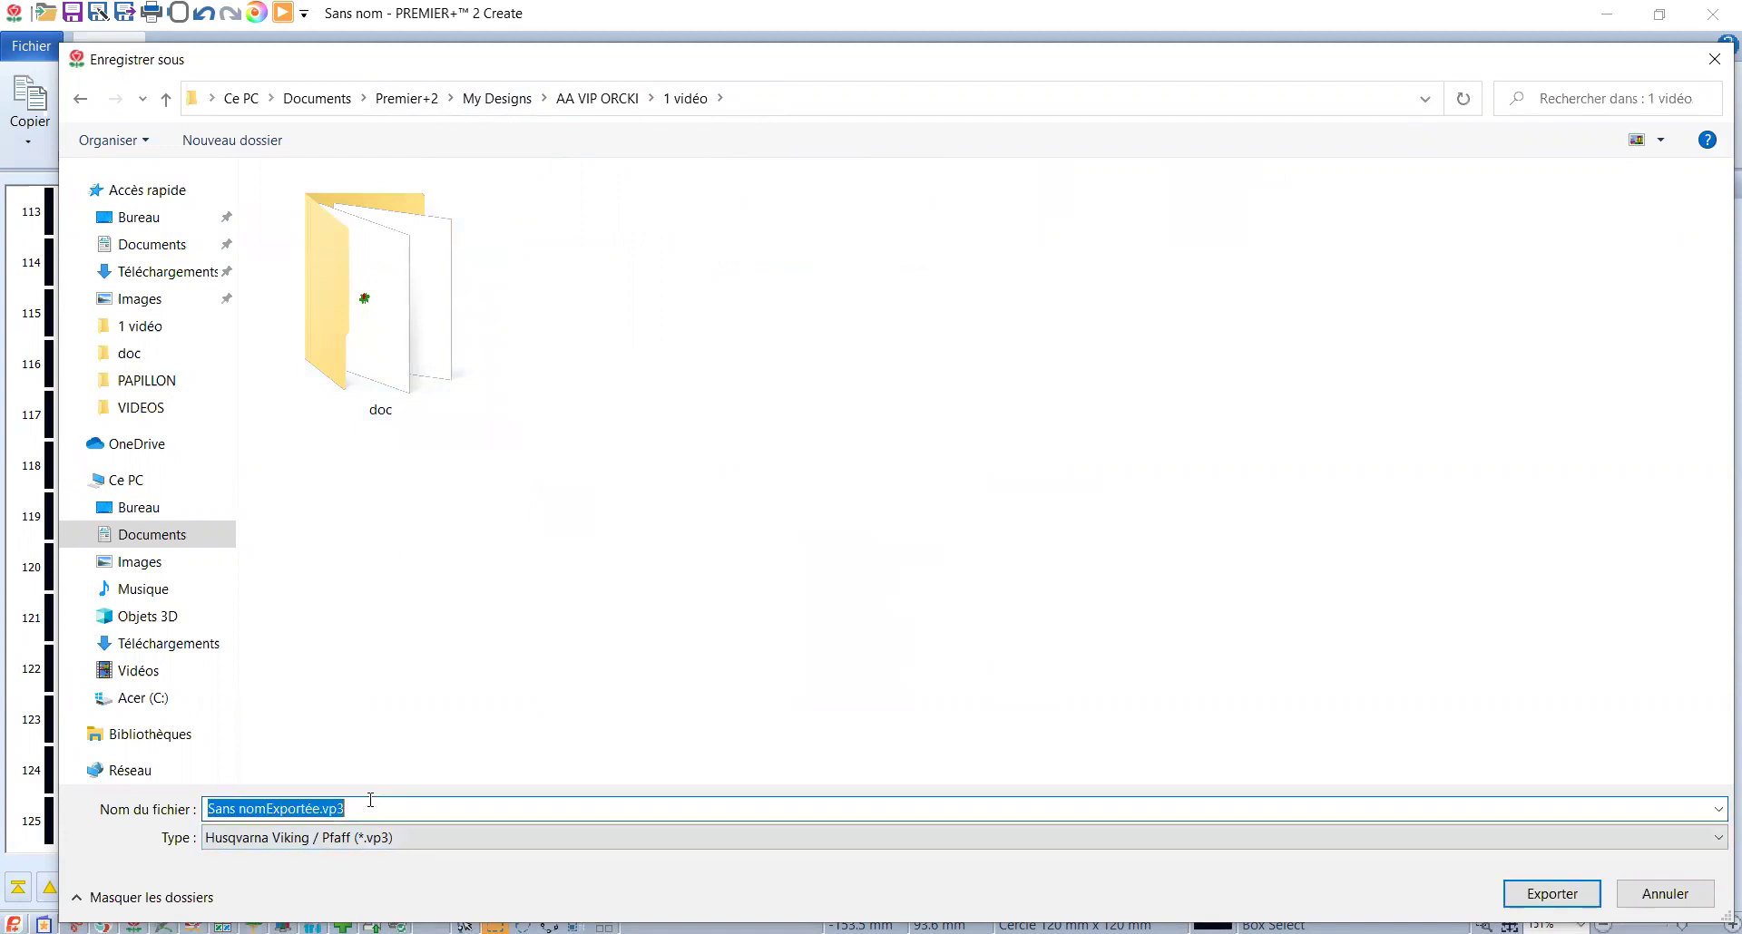
type("paplillon")
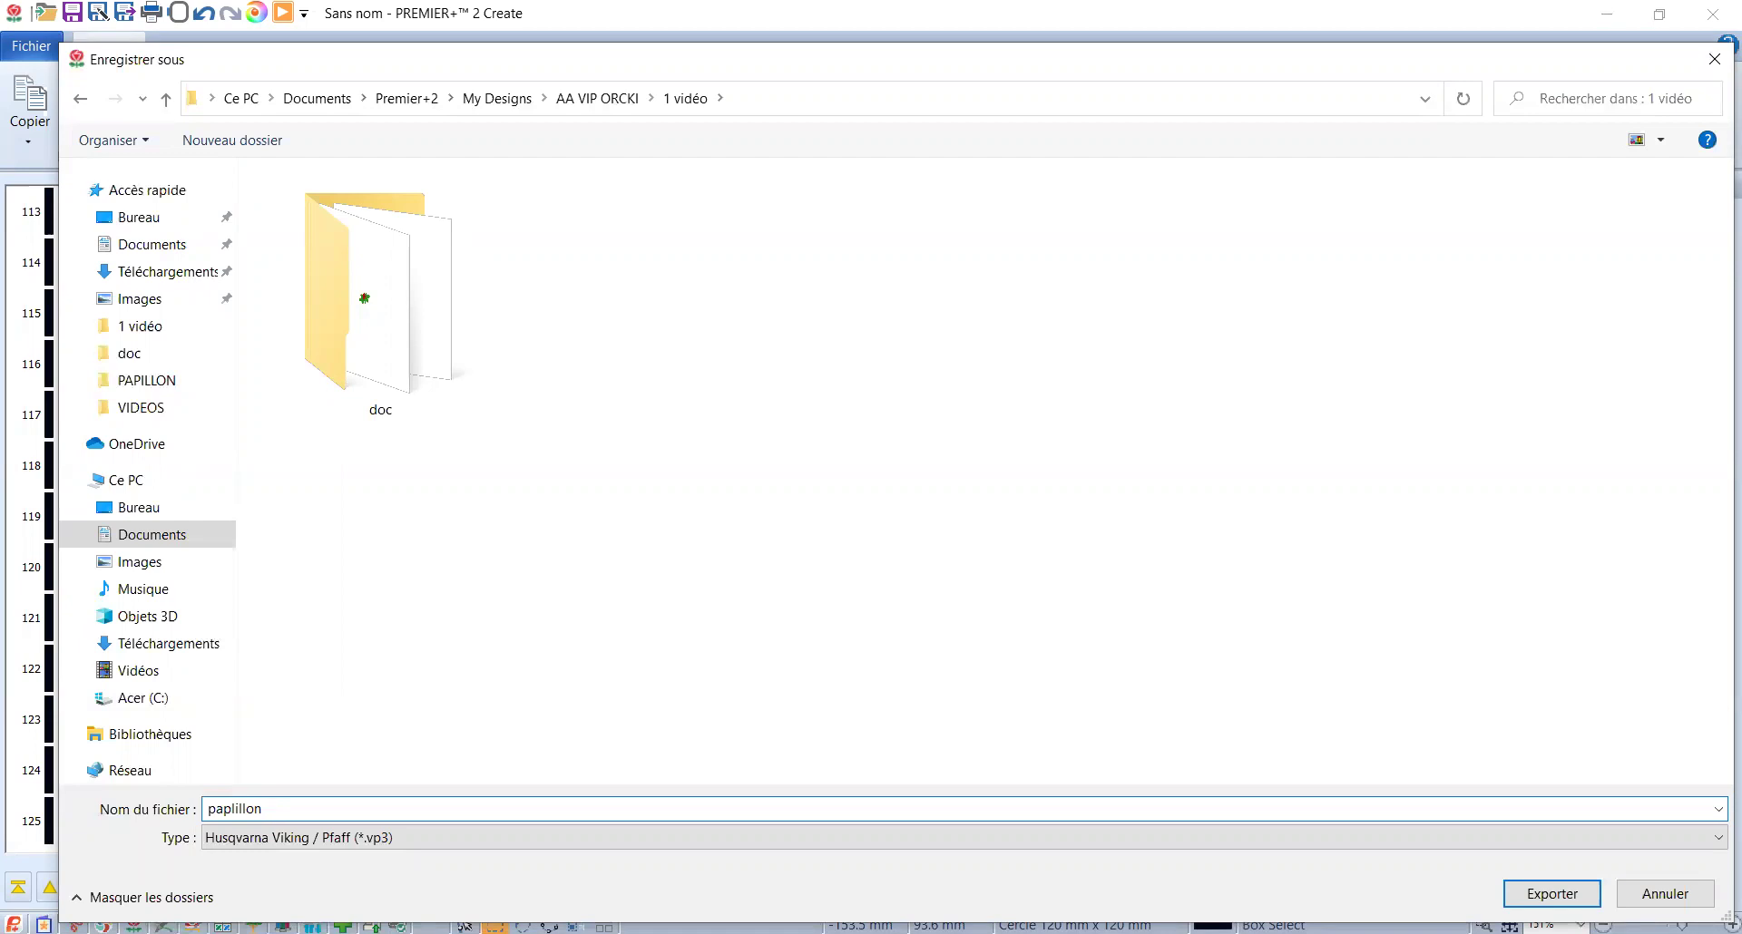
key("Return")
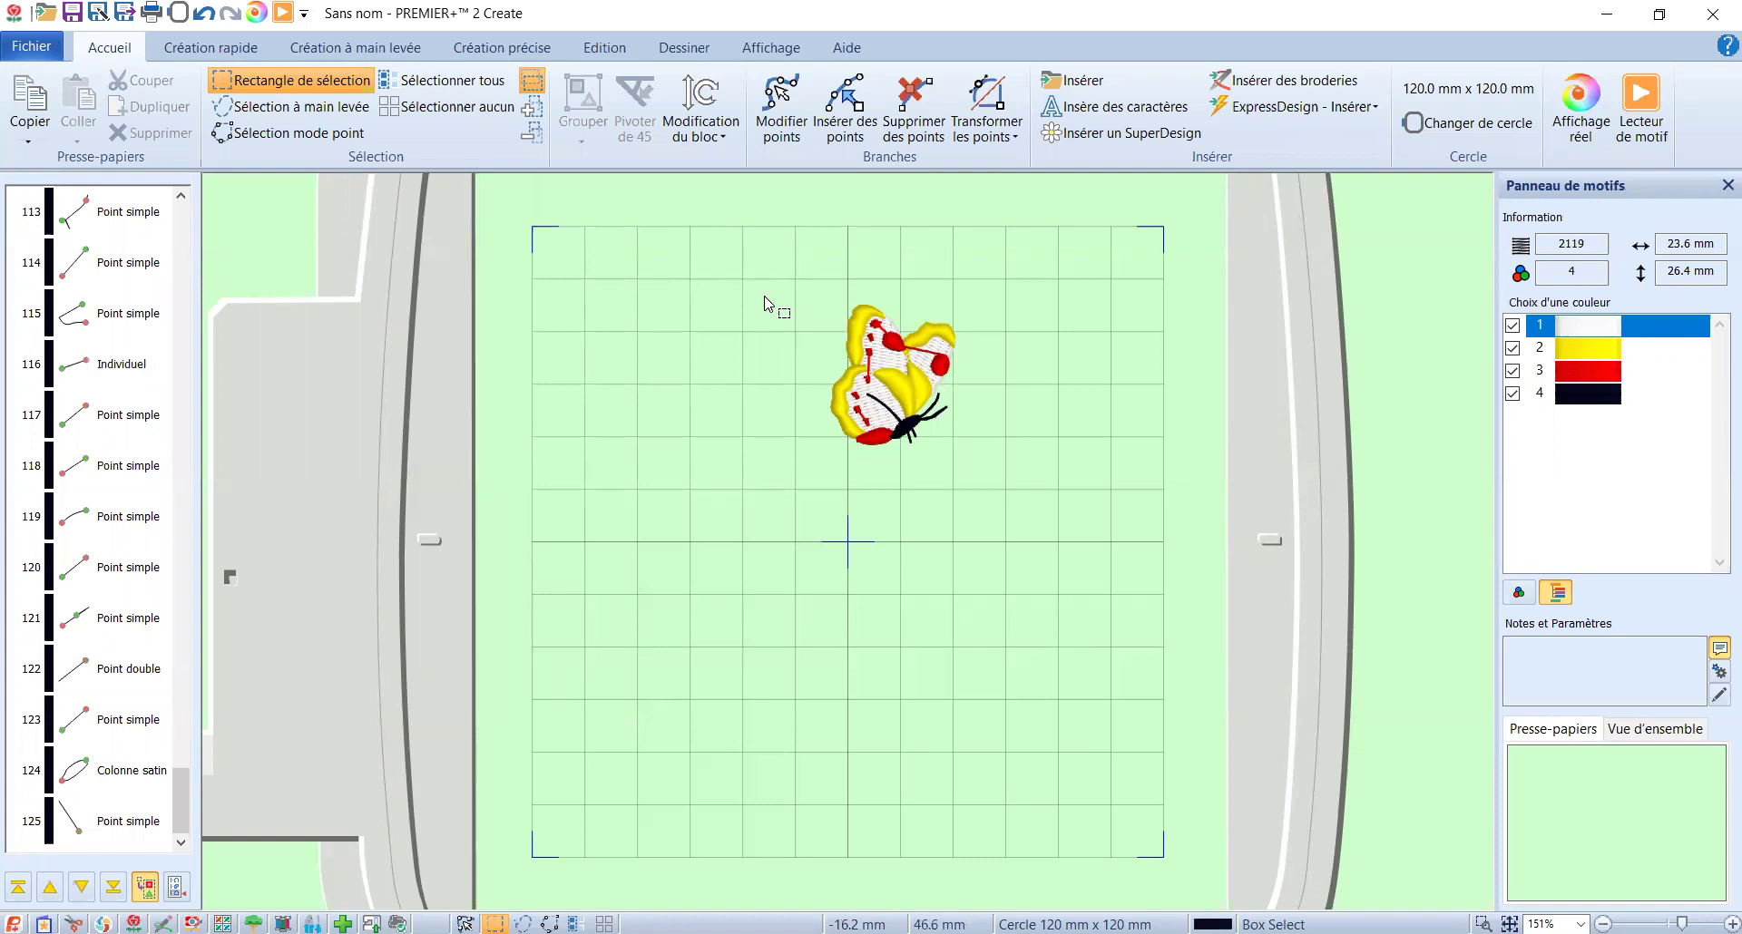
- Delete the butterfly from the hoop and insert the embroidery papillon fraise l'original.vp4 from the 1 vidéo folder
left_click_drag(753, 260, 1030, 487)
key("Delete")
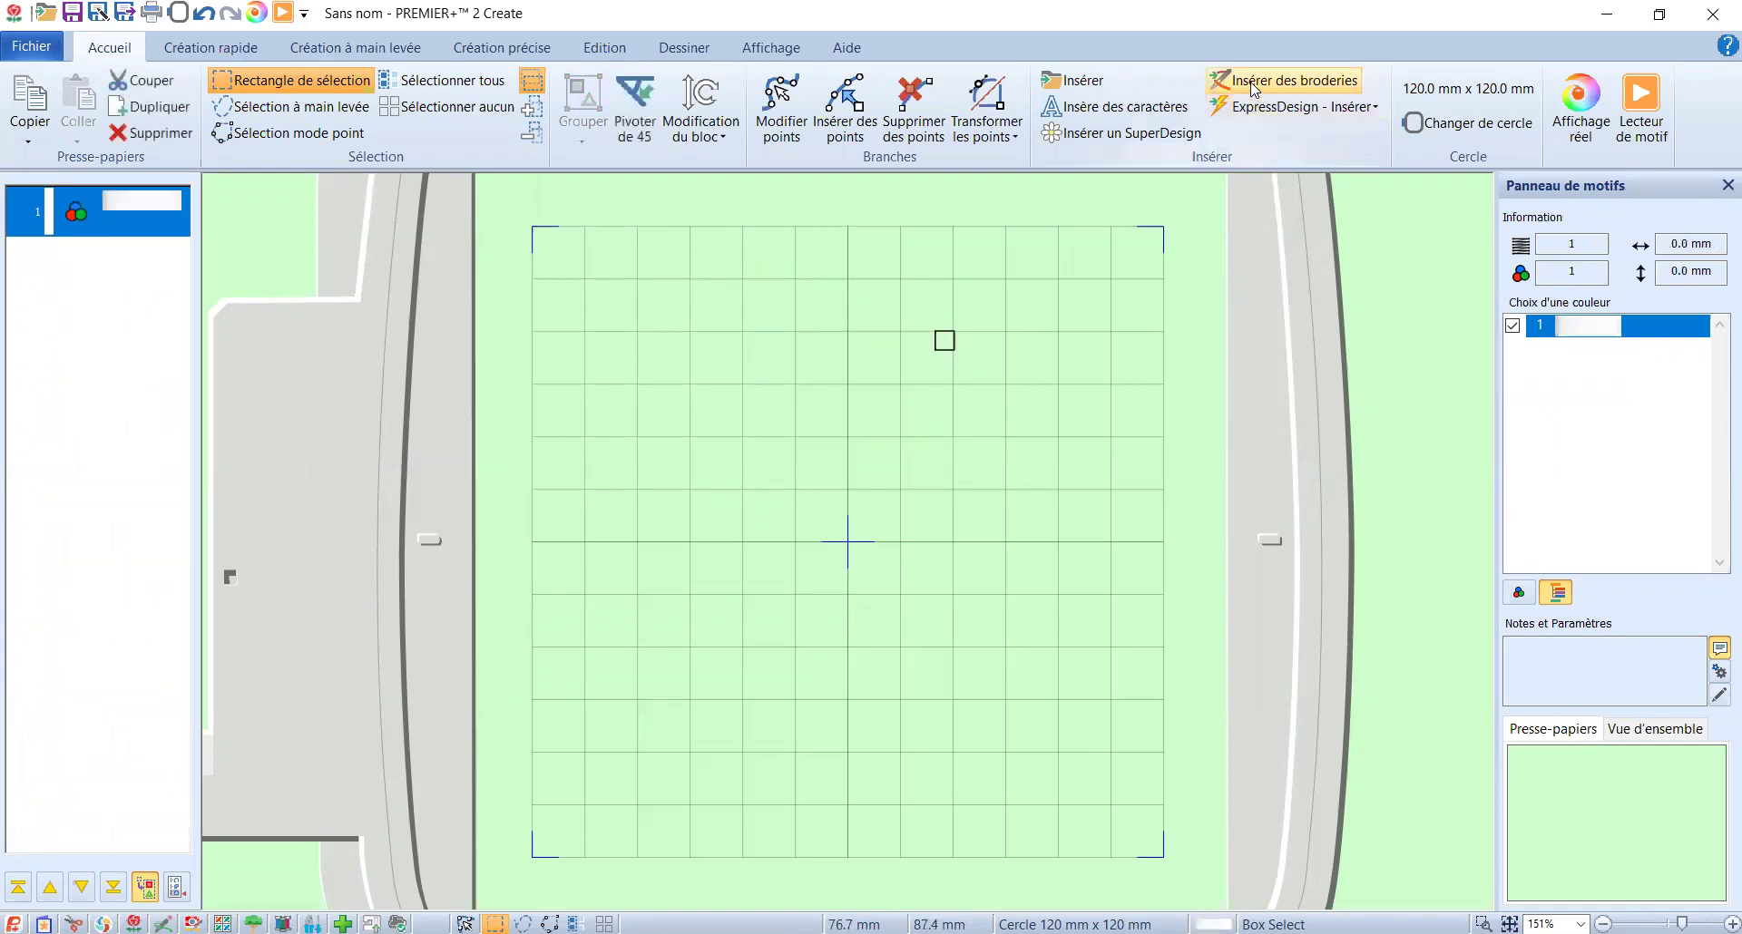
left_click(1253, 87)
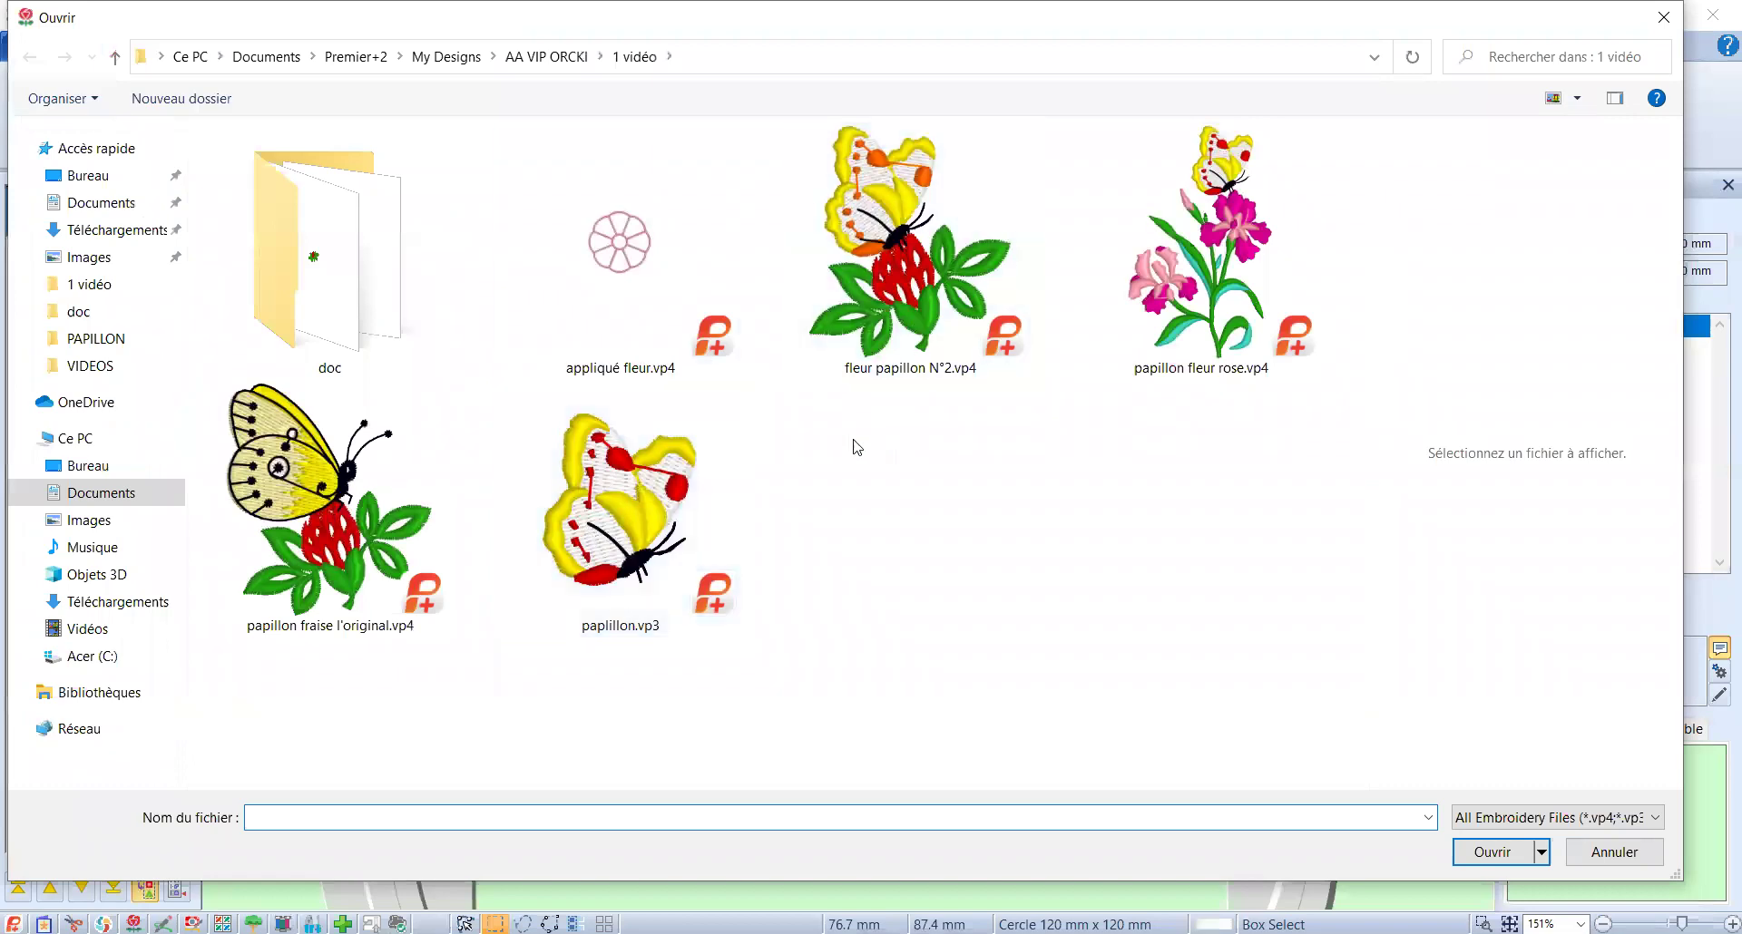
left_click(406, 570)
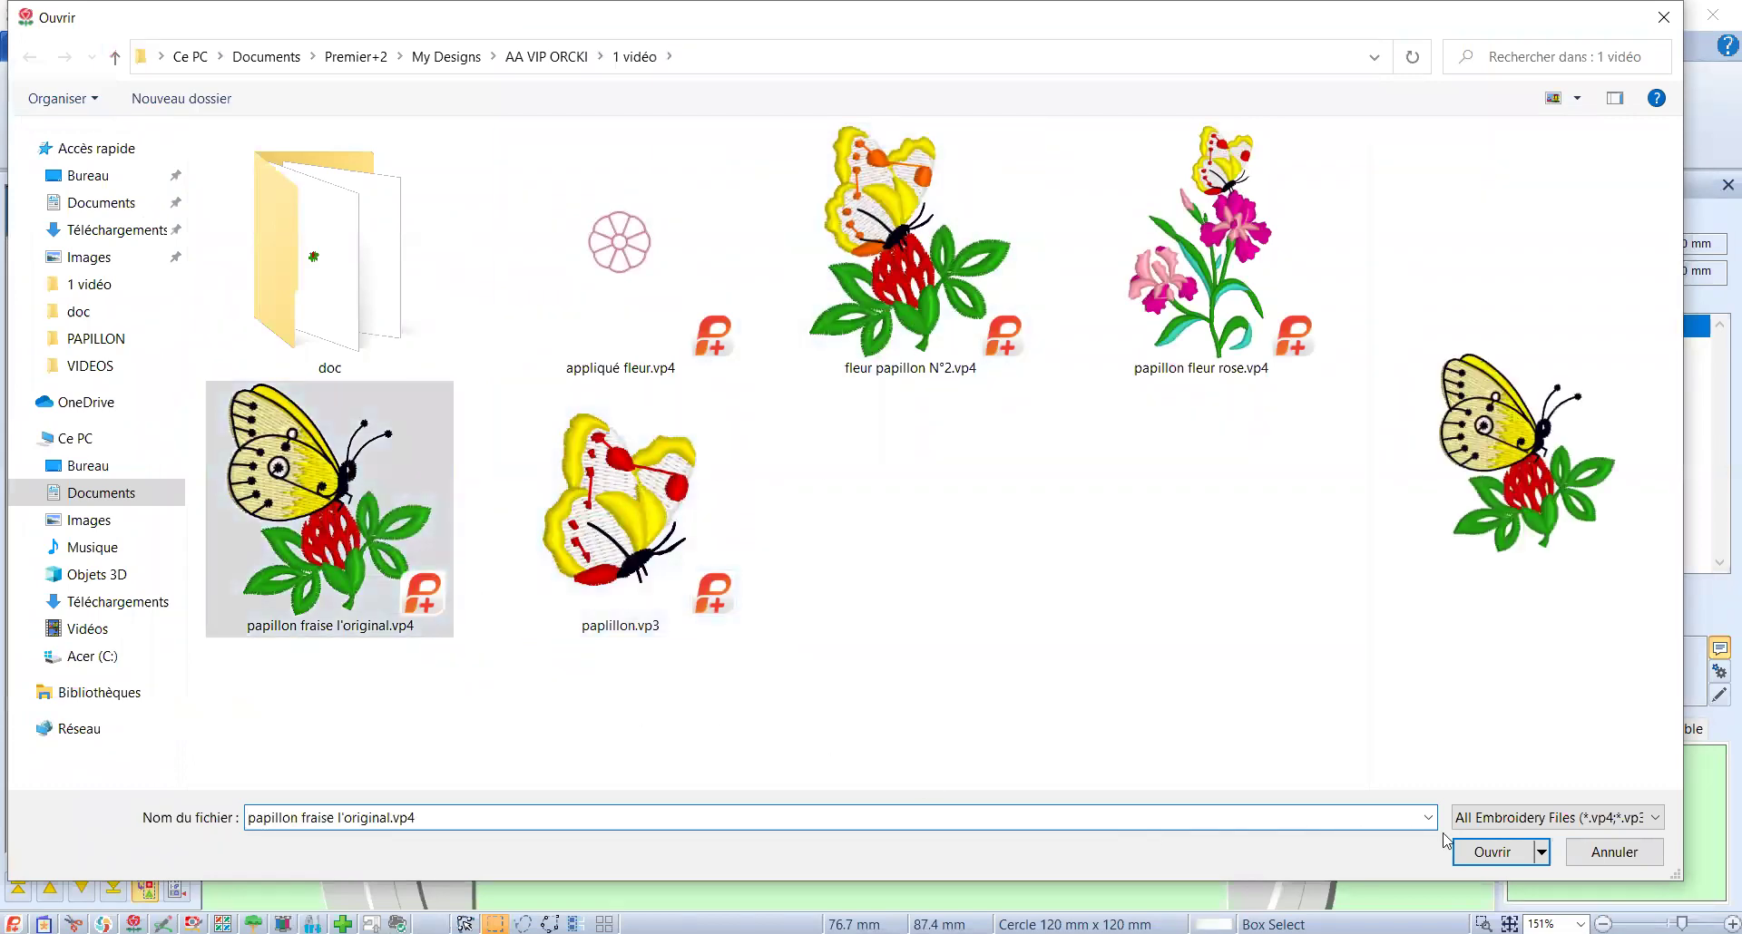
left_click(1491, 854)
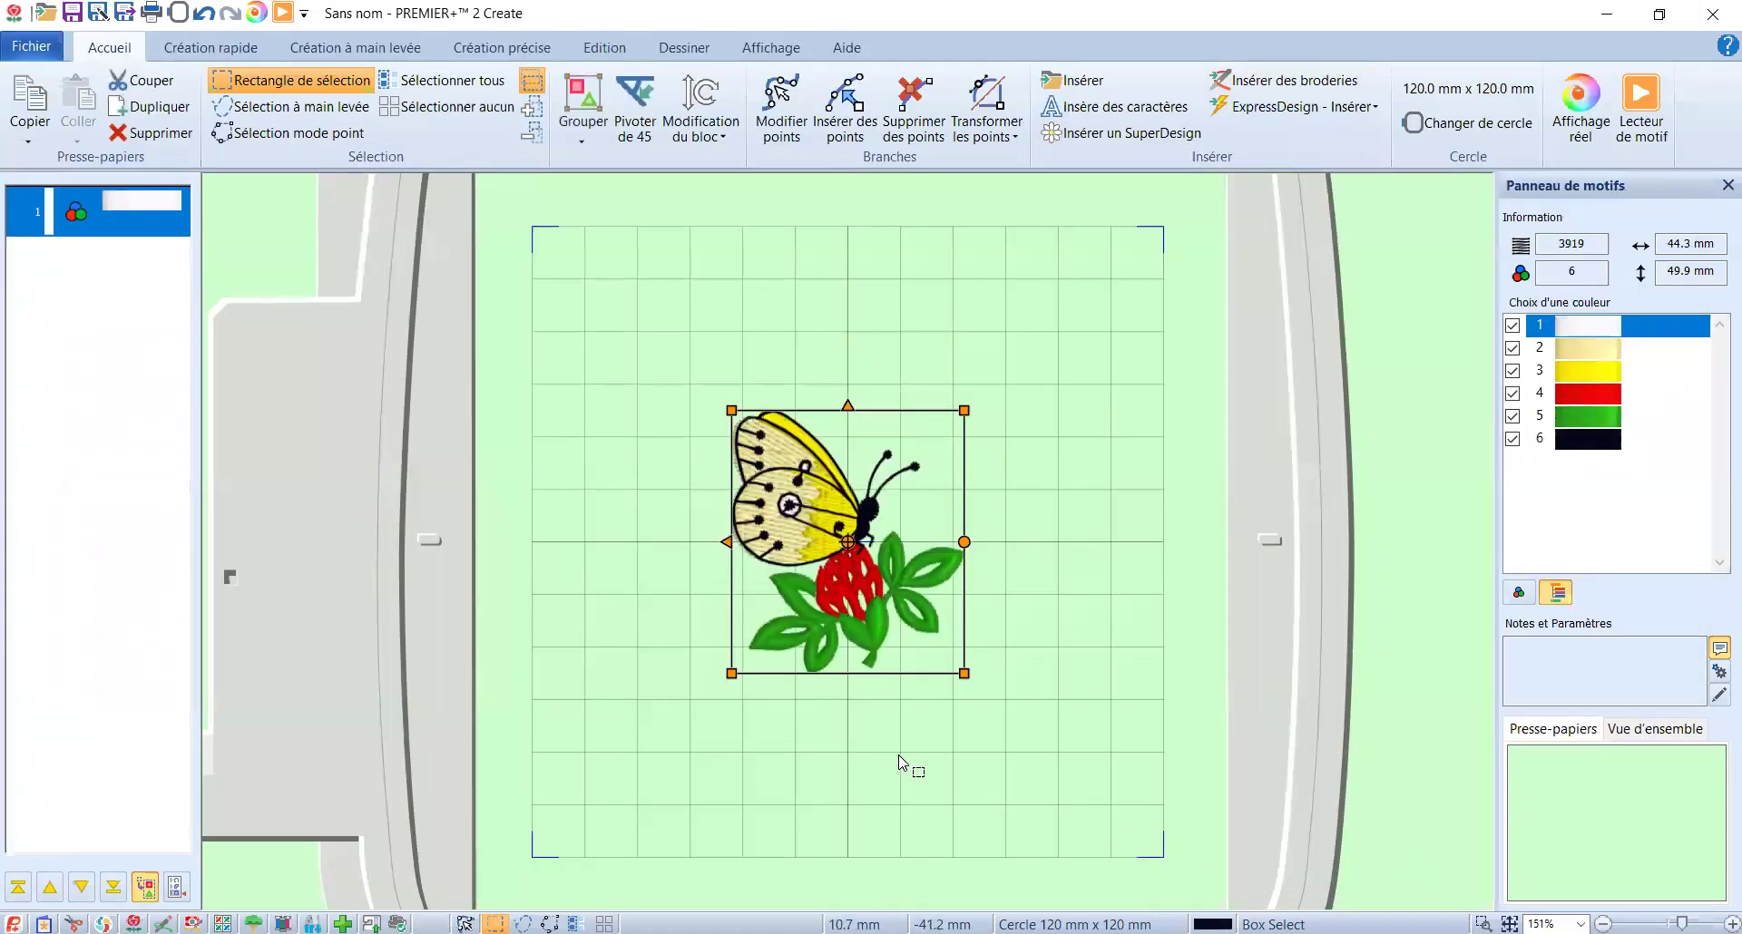
- Group the strawberry and leaf blocks up to block 115 and move the group to the lower left of the hoop, away from the butterfly
scroll(851, 707, "up", 1)
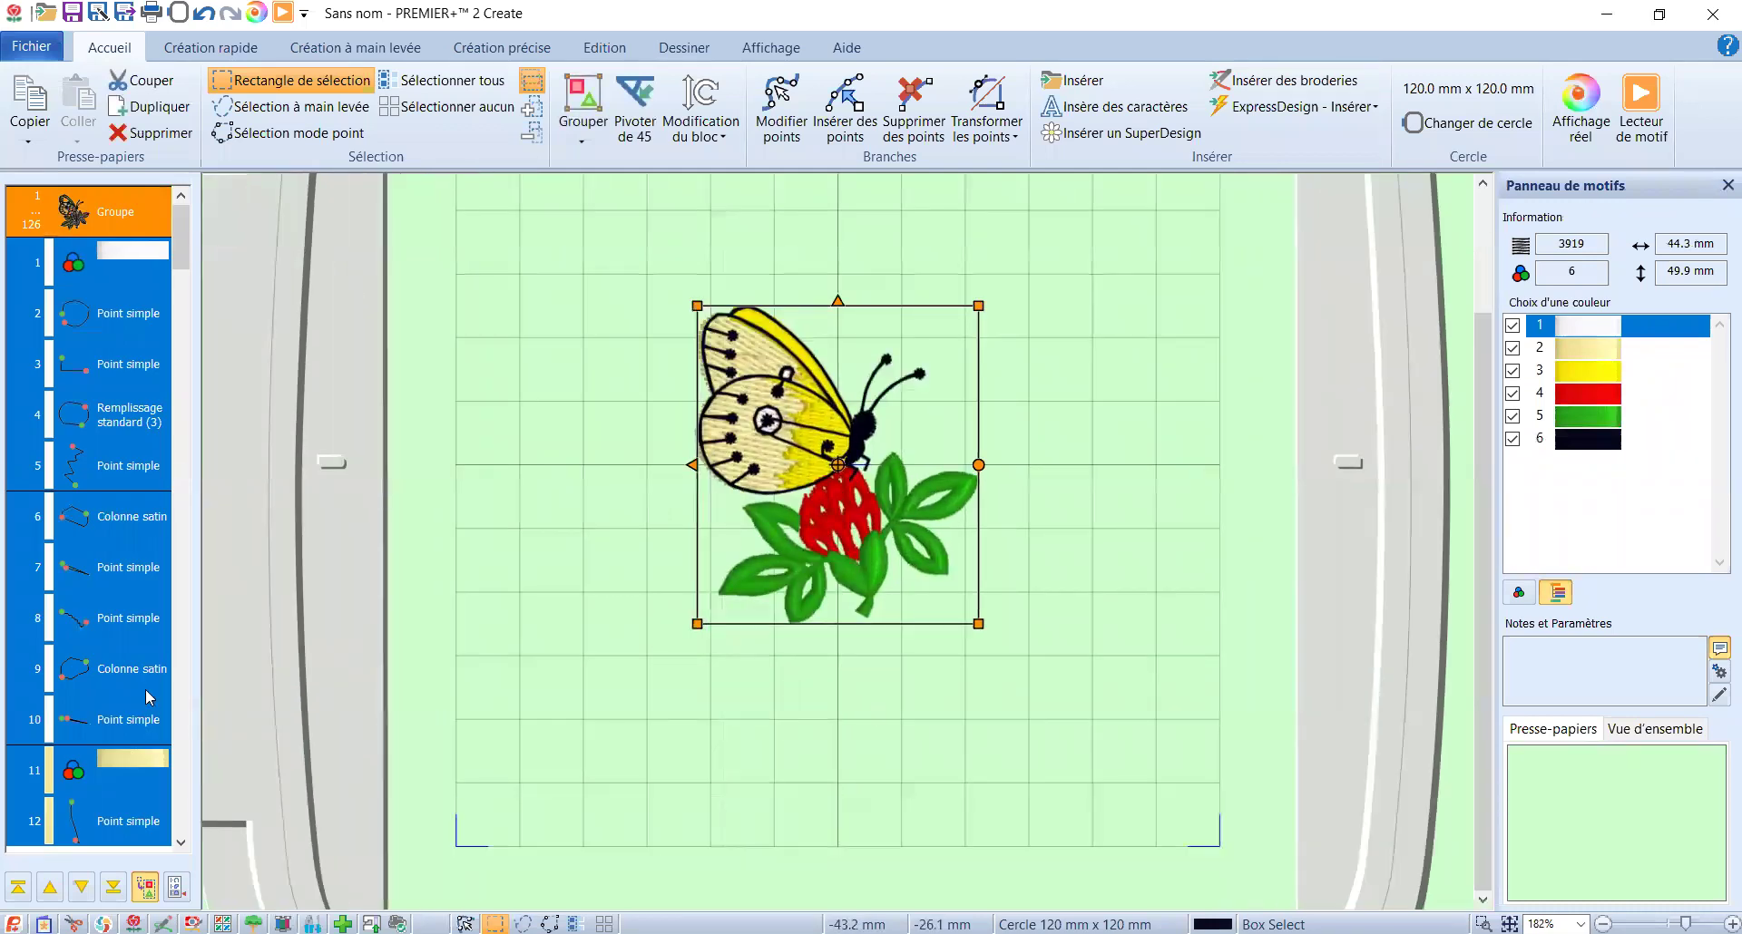
left_click_drag(182, 257, 184, 770)
left_click(124, 454)
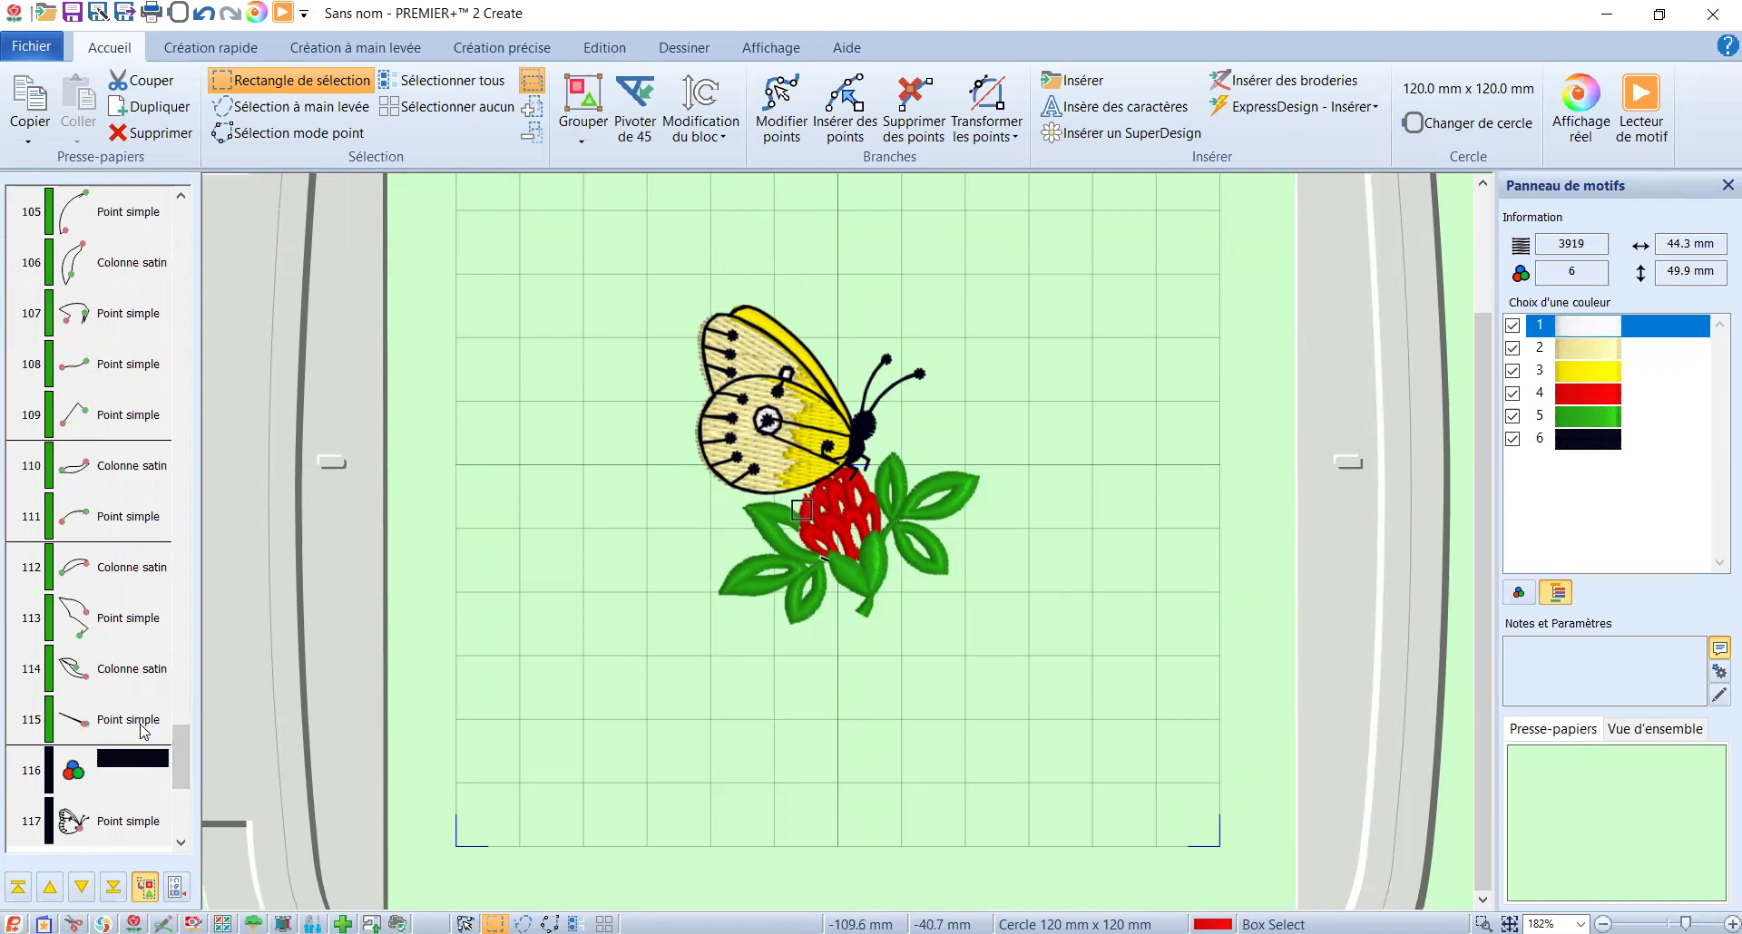
left_click(142, 722, "shift")
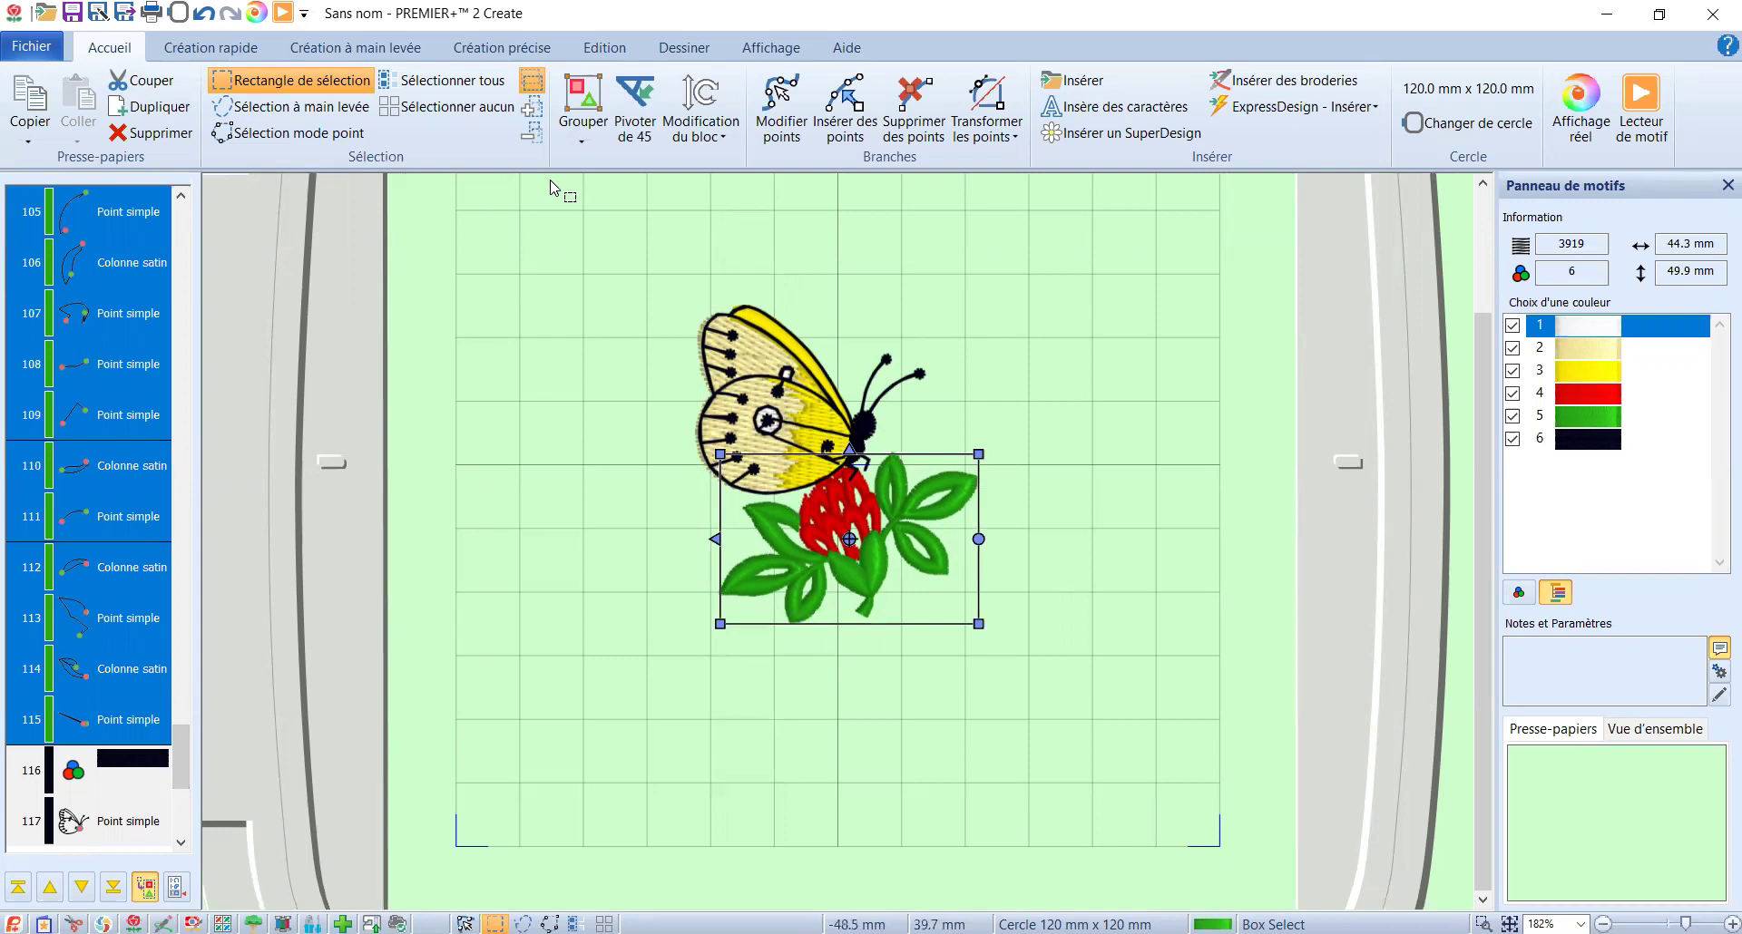
left_click(577, 109)
left_click_drag(790, 572, 648, 787)
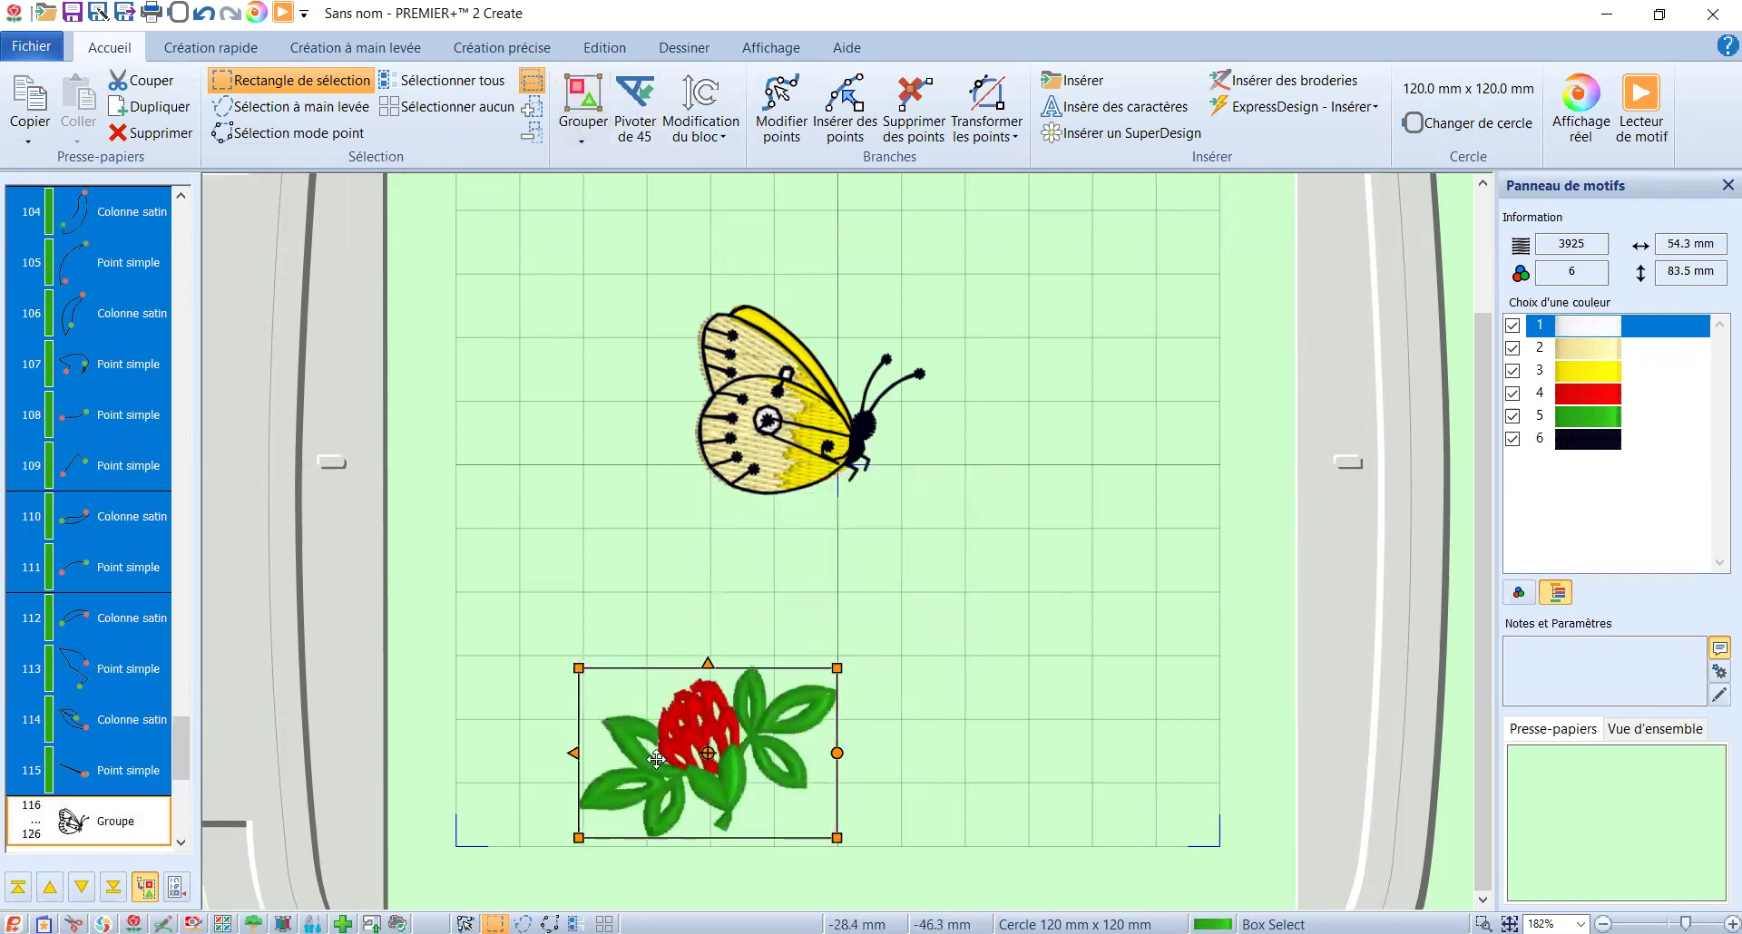
- Delete the butterfly from the hoop and move the strawberry and leaf group towards the hoop centre
left_click_drag(635, 239, 965, 514)
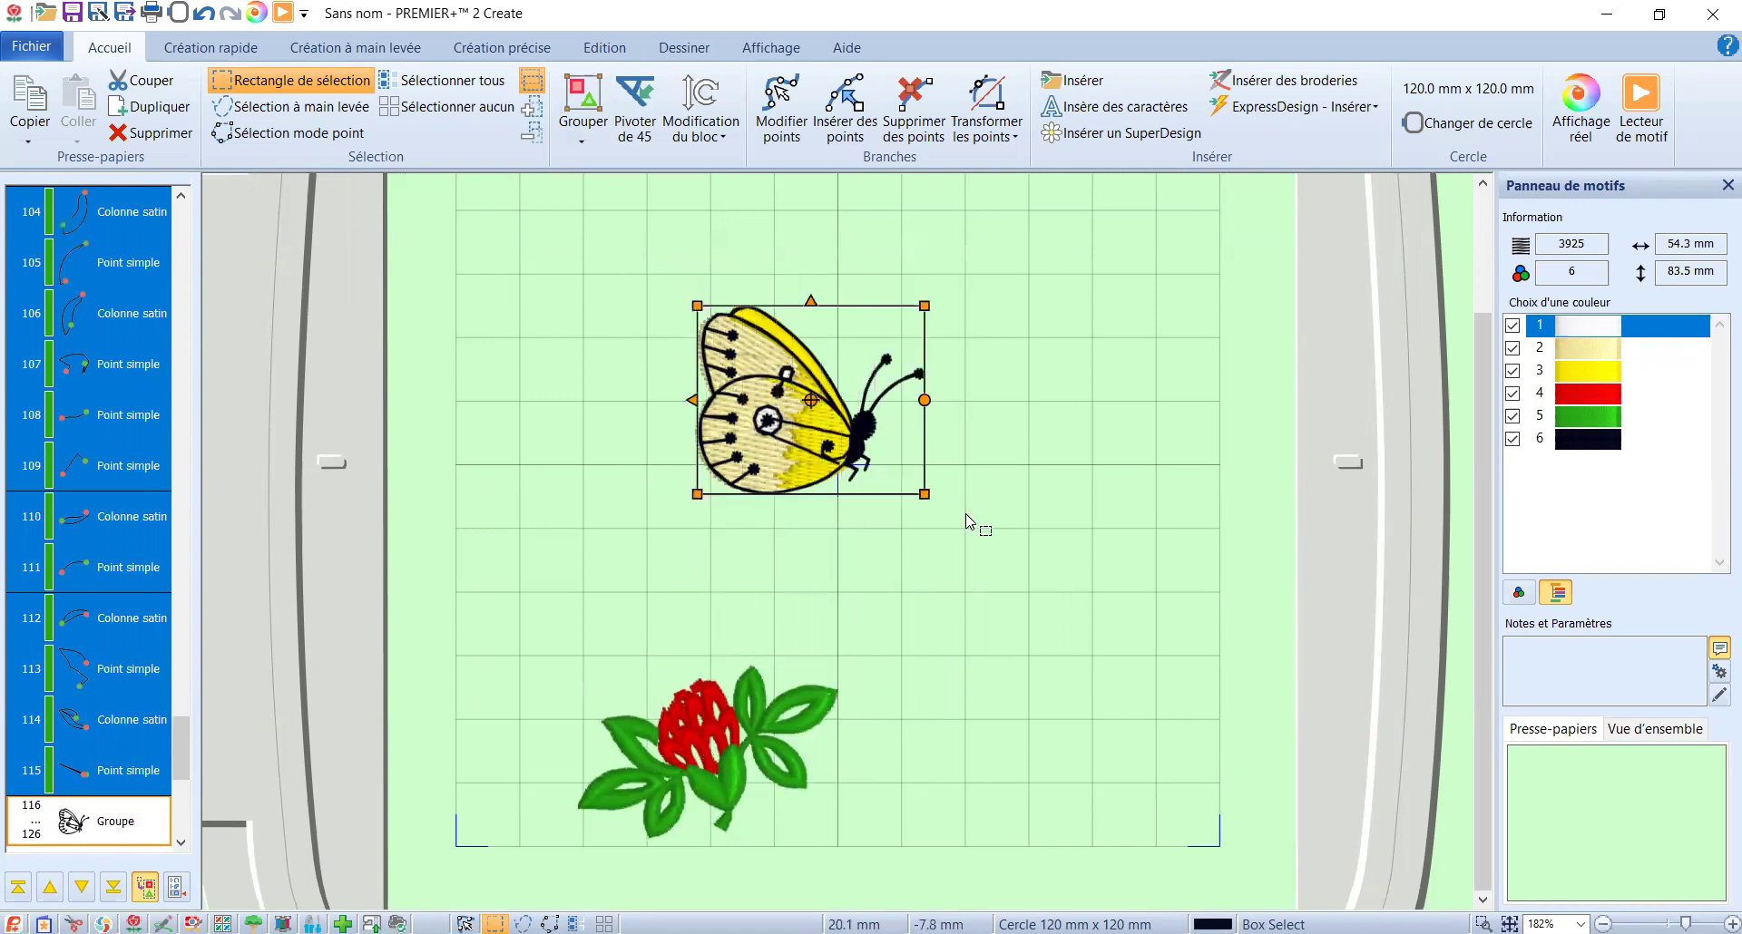
key("Delete")
left_click(743, 756)
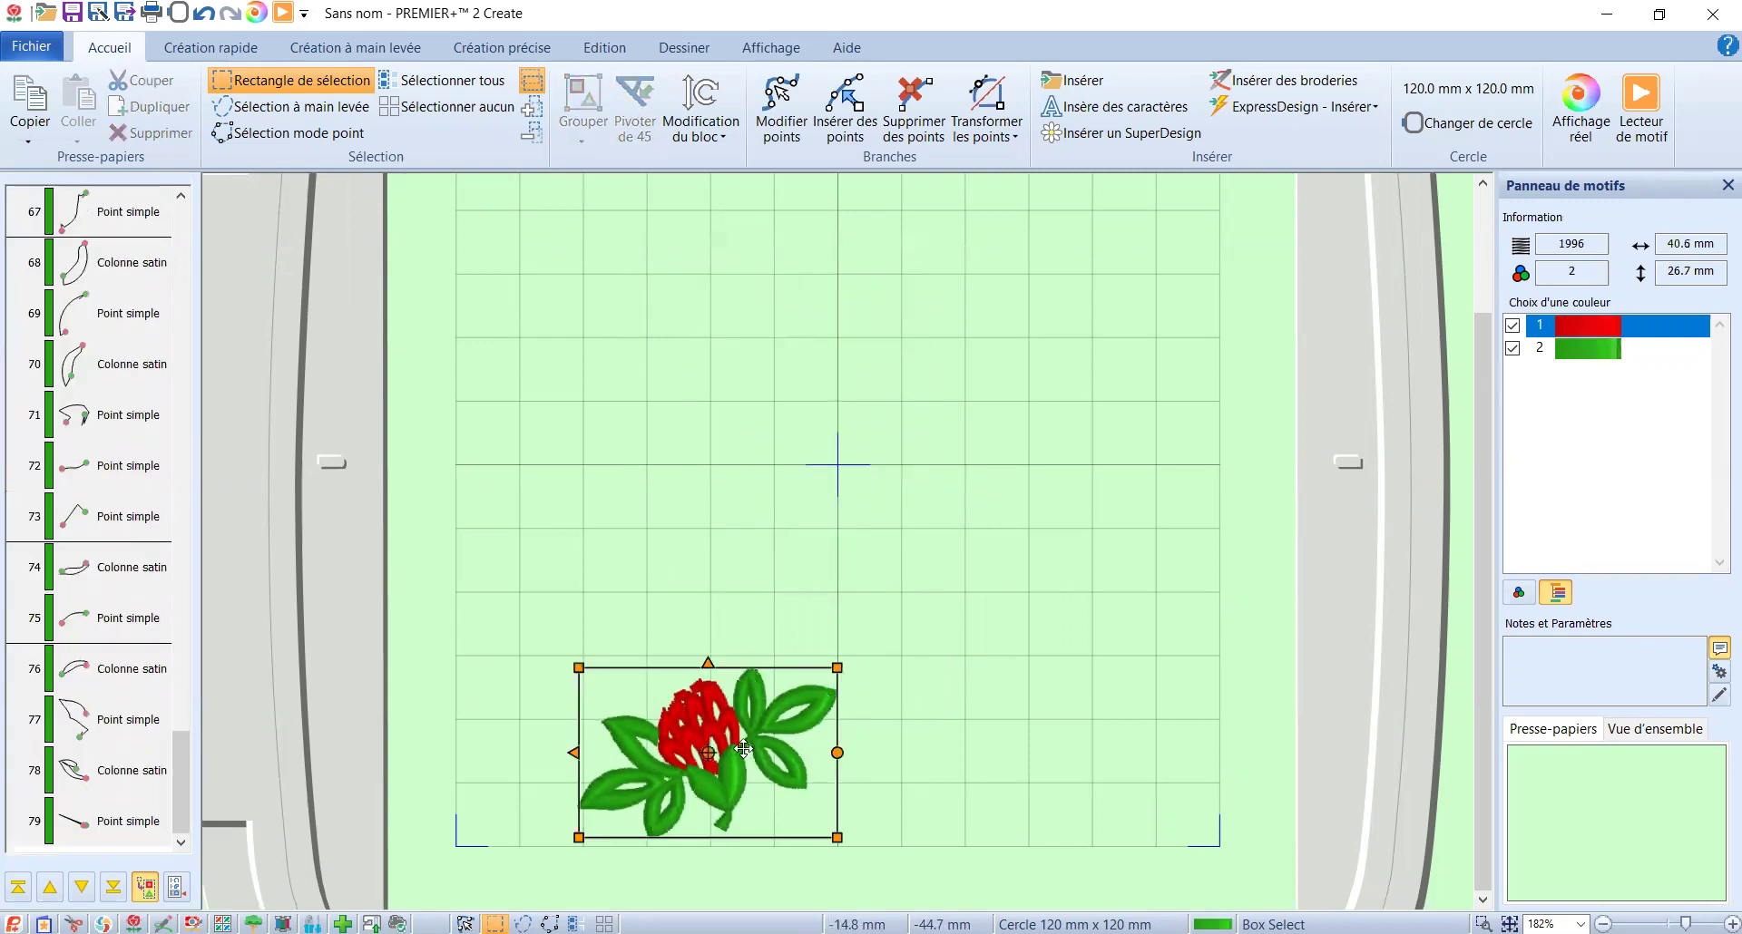
left_click_drag(744, 756, 813, 485)
- Export the strawberry in Husqvarna Viking / Pfaff (.vp3) format under the name fleur rouge in the 1 vidéo folder
left_click(33, 48)
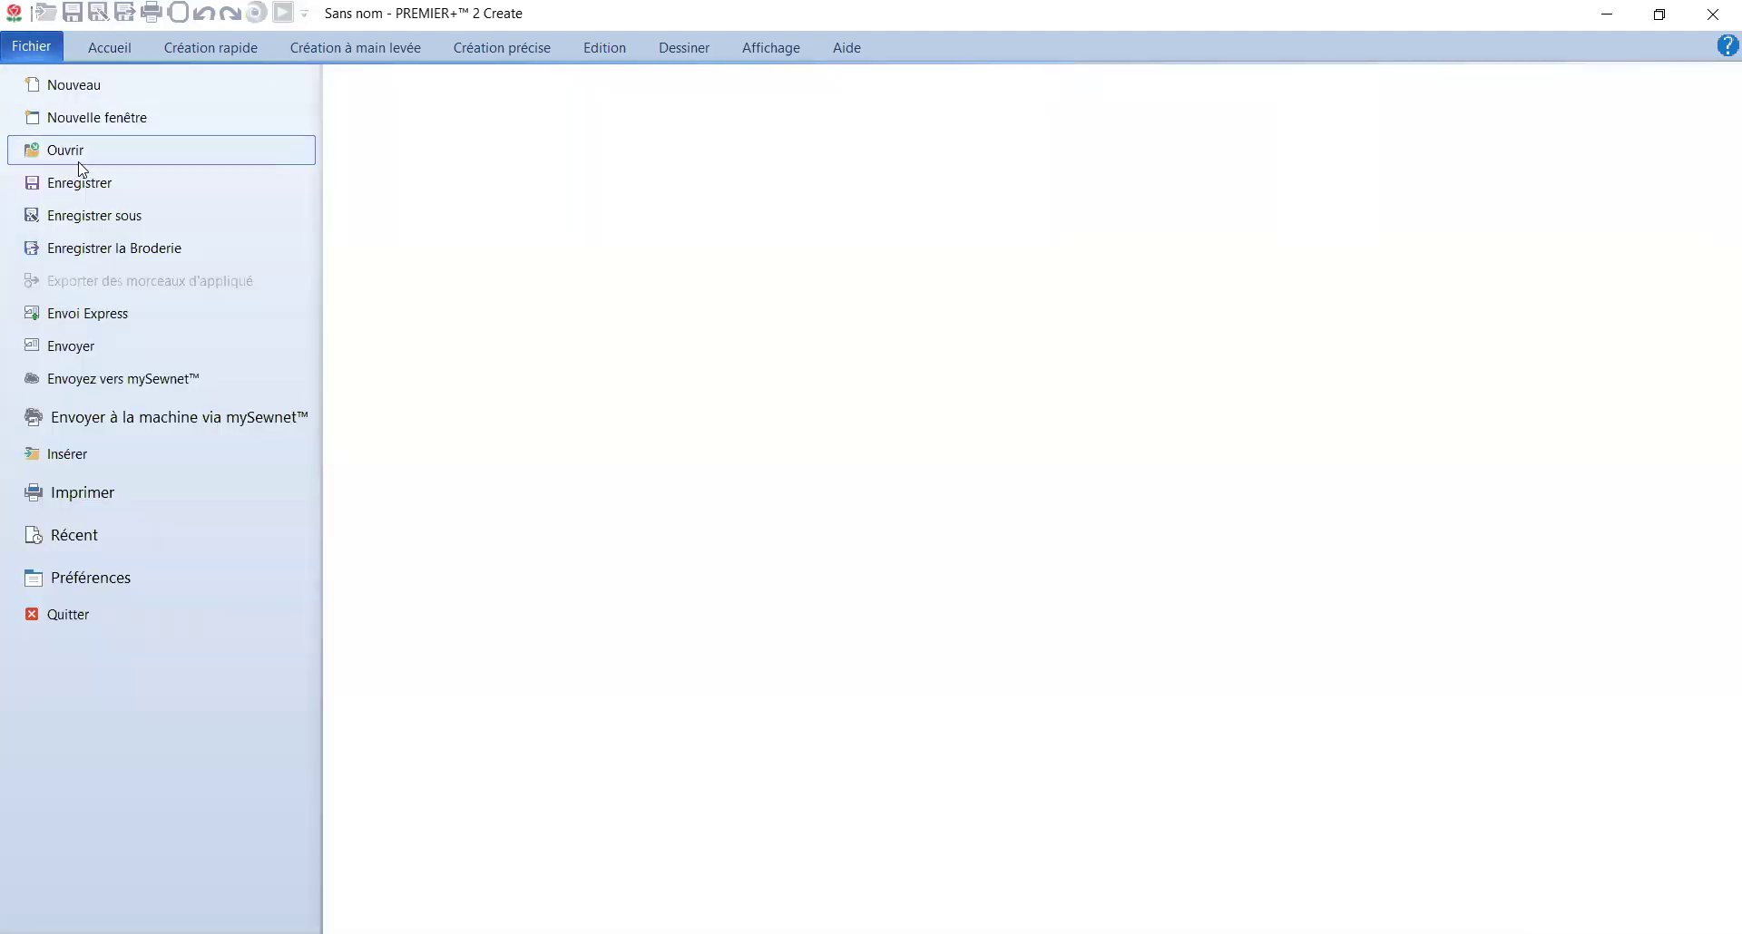
left_click(125, 258)
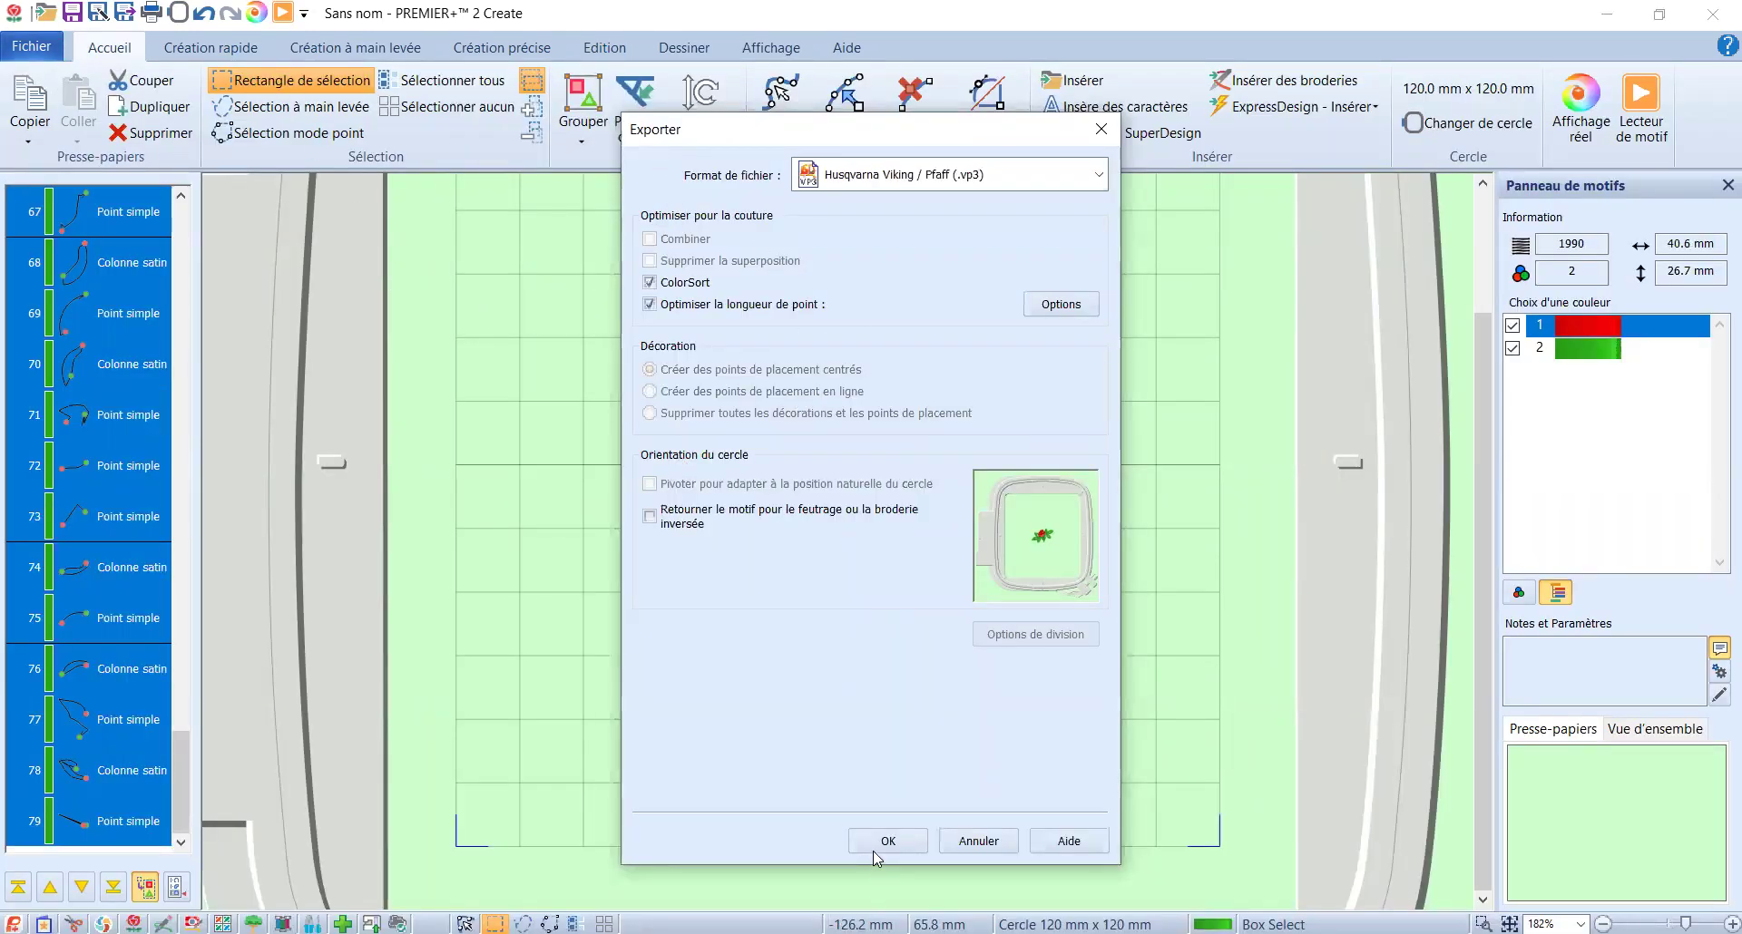
left_click(884, 841)
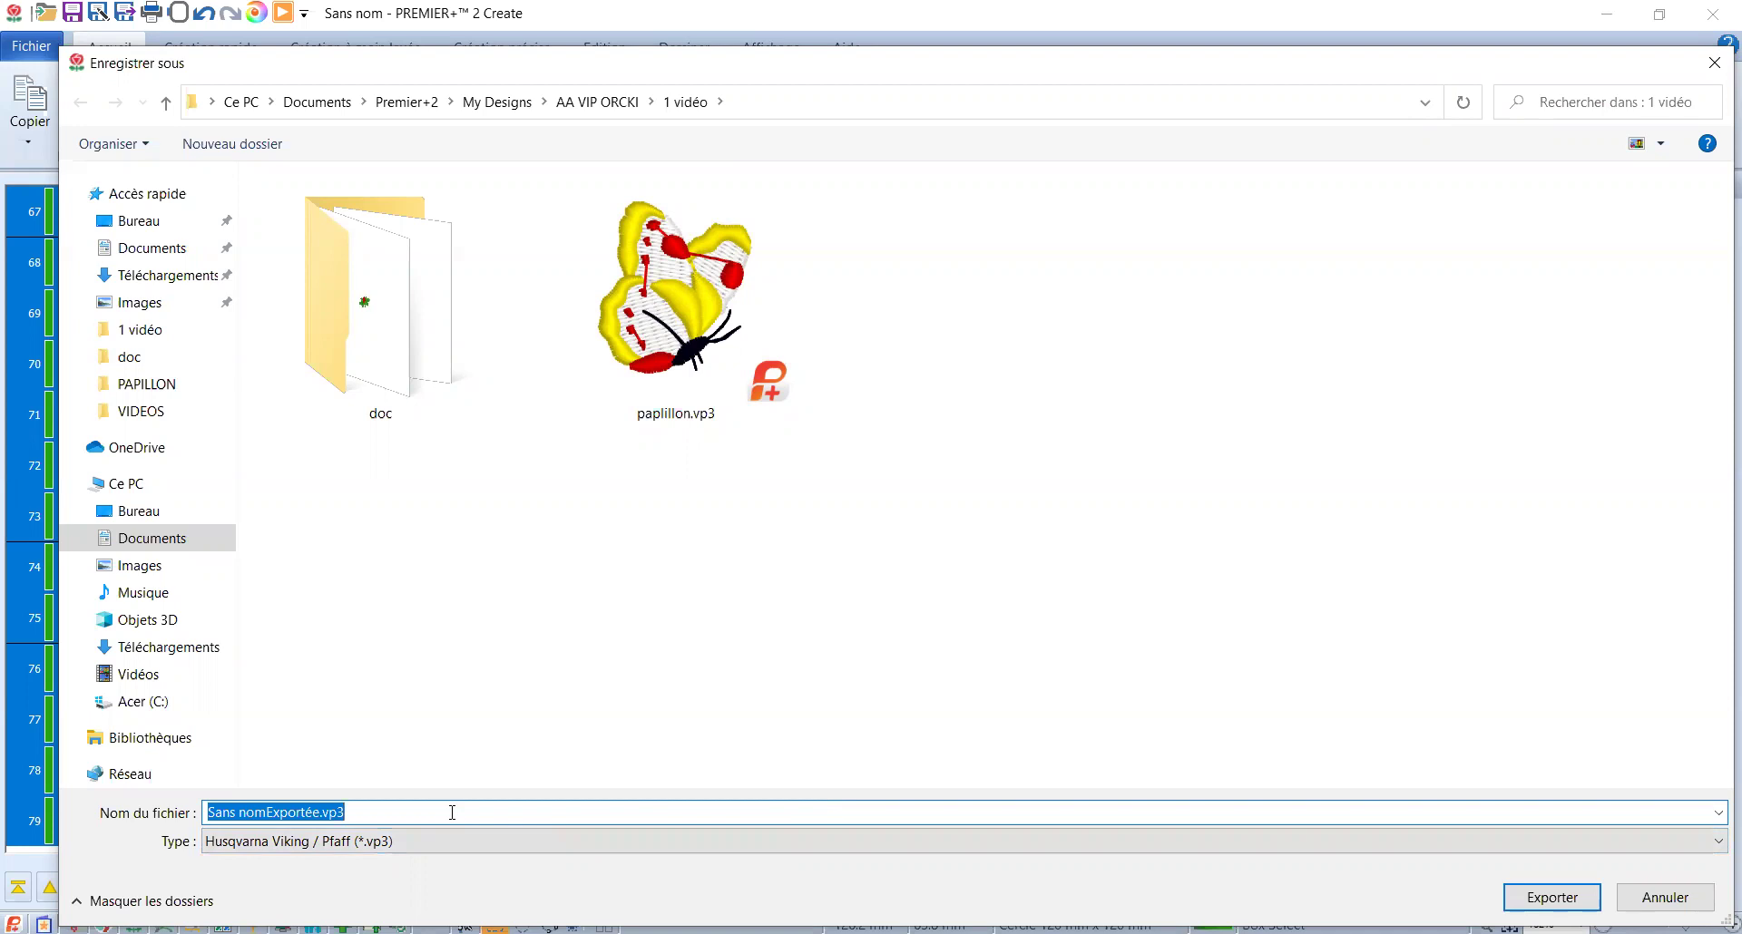
type("fleur rouge")
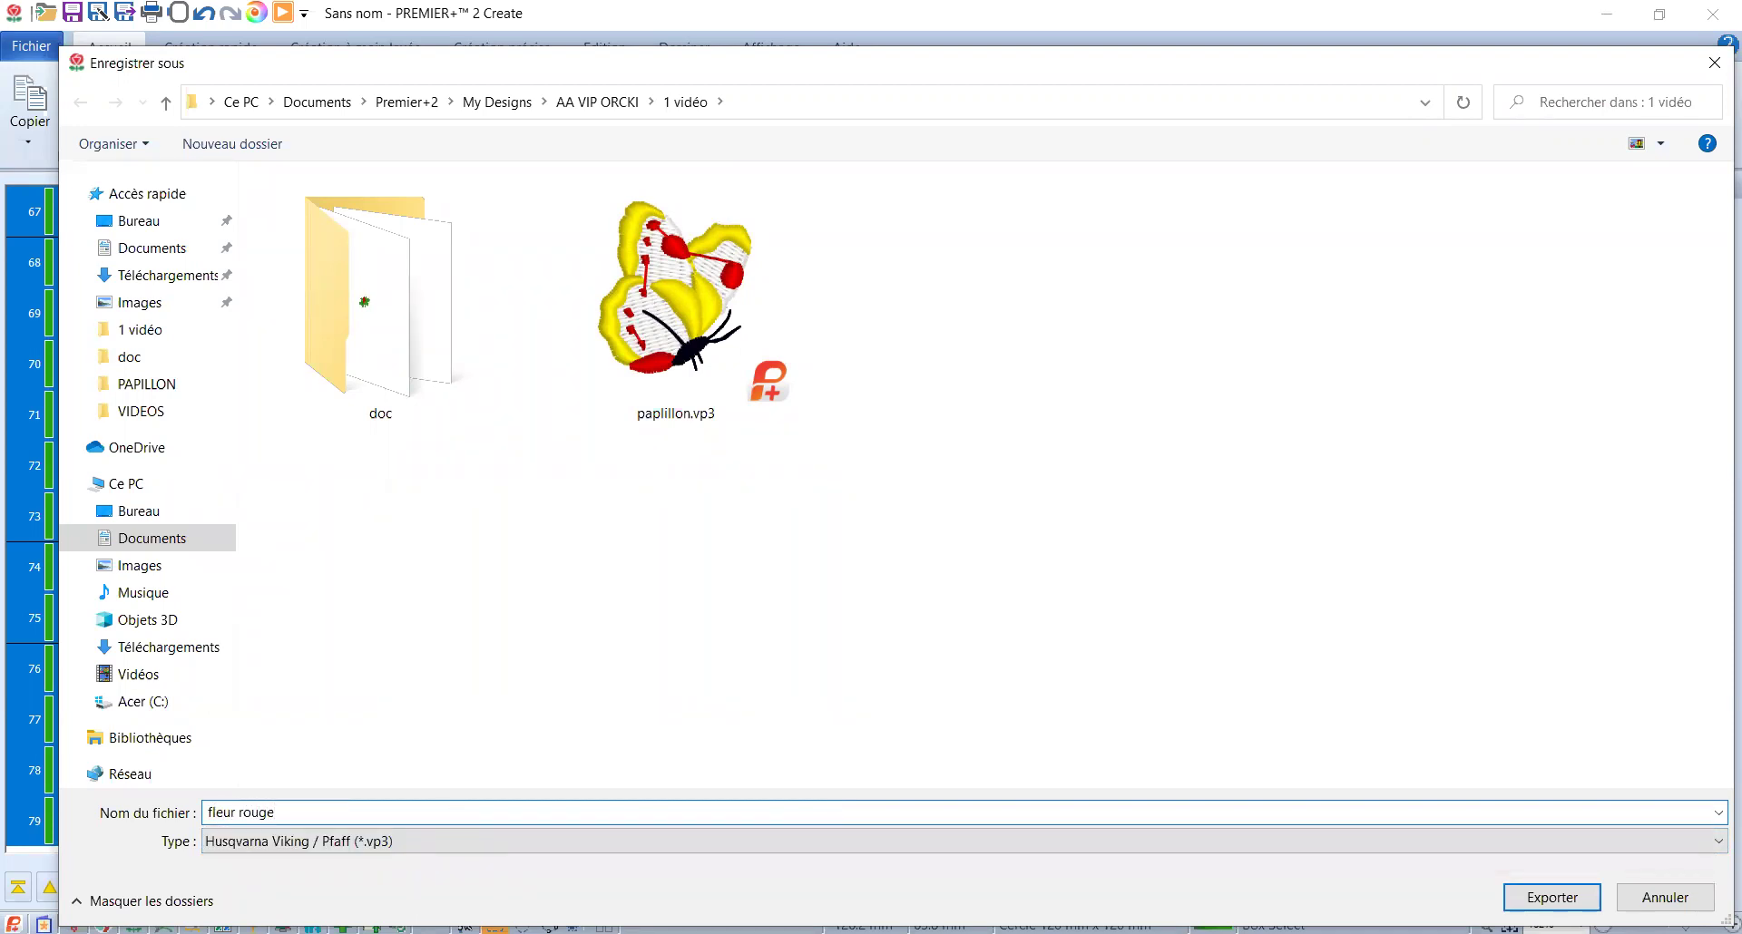
key("Return")
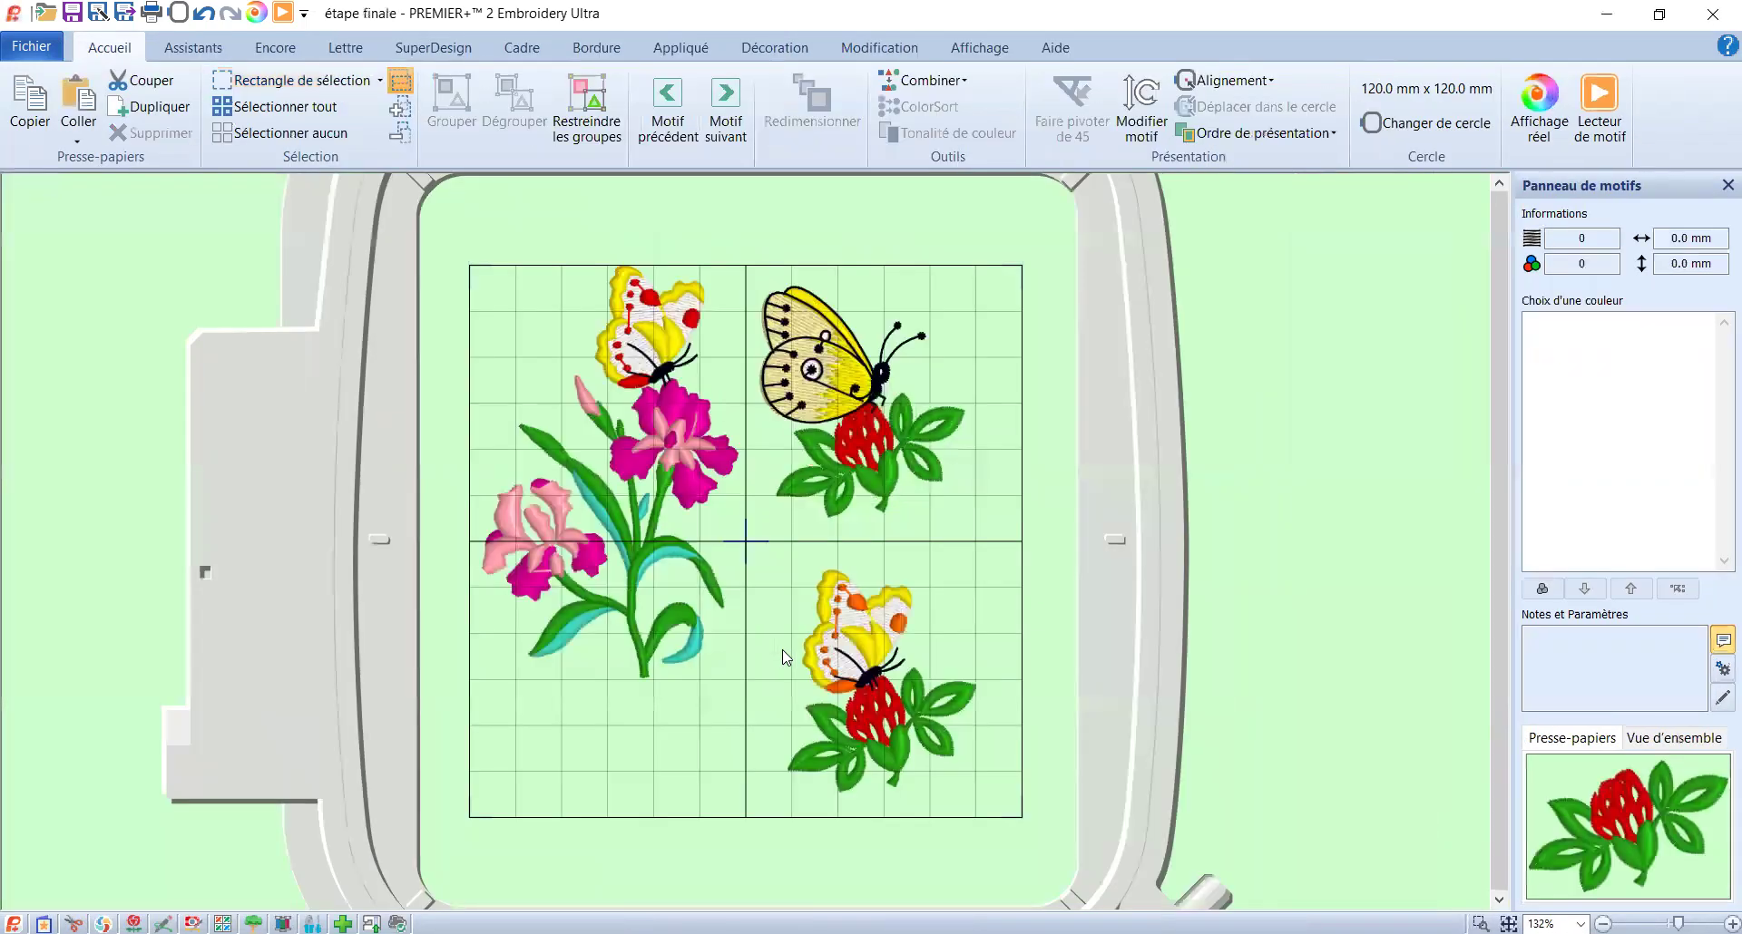
- Switch to PREMIER+ 2 Embroidery Ultra and delete the strawberry-and-butterfly motifs from the étape finale design
left_click(829, 671)
key("Delete")
key("Delete")
key("Delete")
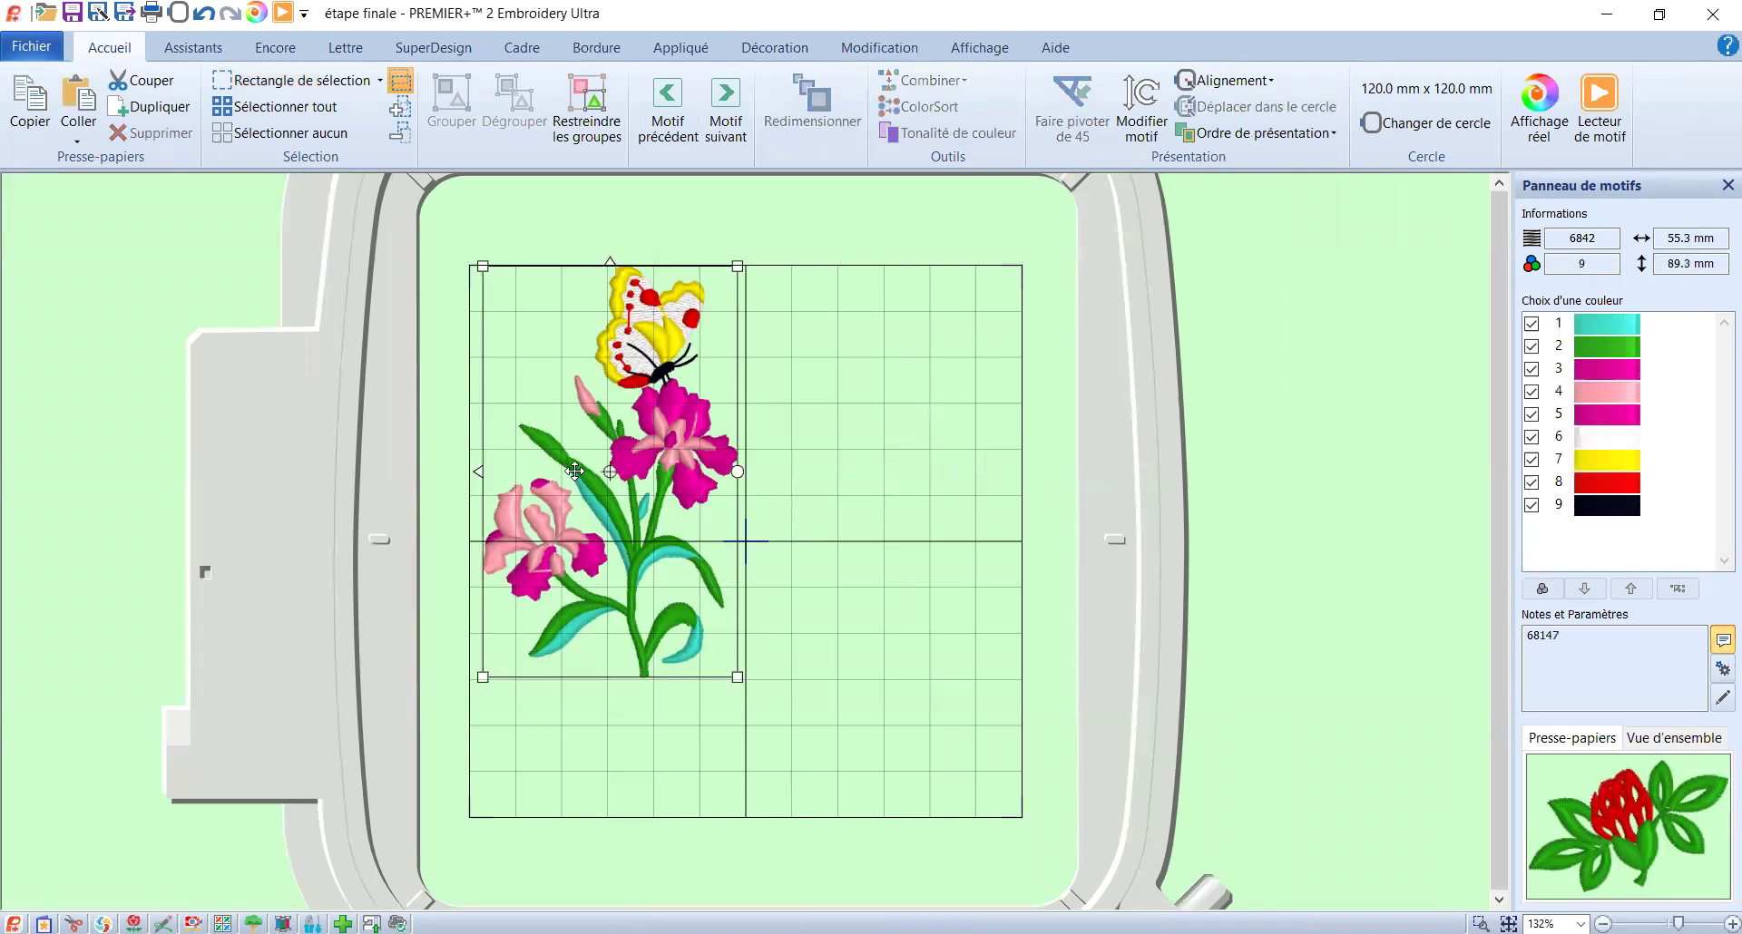
- Open the embroidery fleur rouge.vp3 from the 1 vidéo folder
left_click(31, 46)
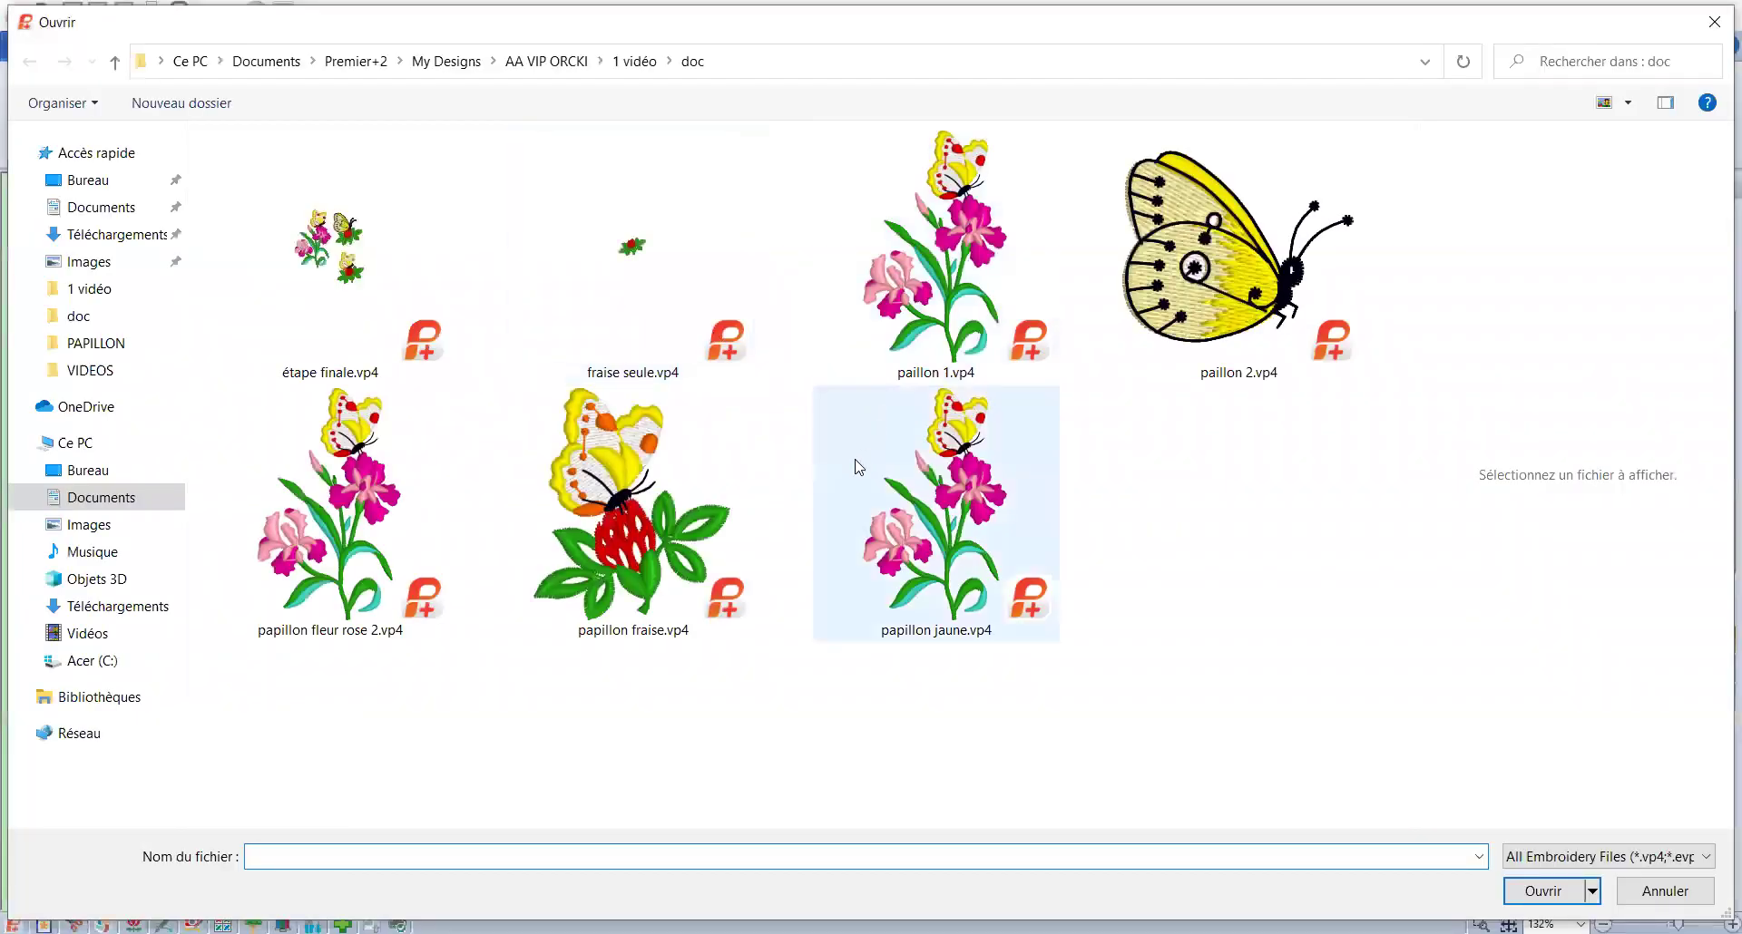
left_click(634, 61)
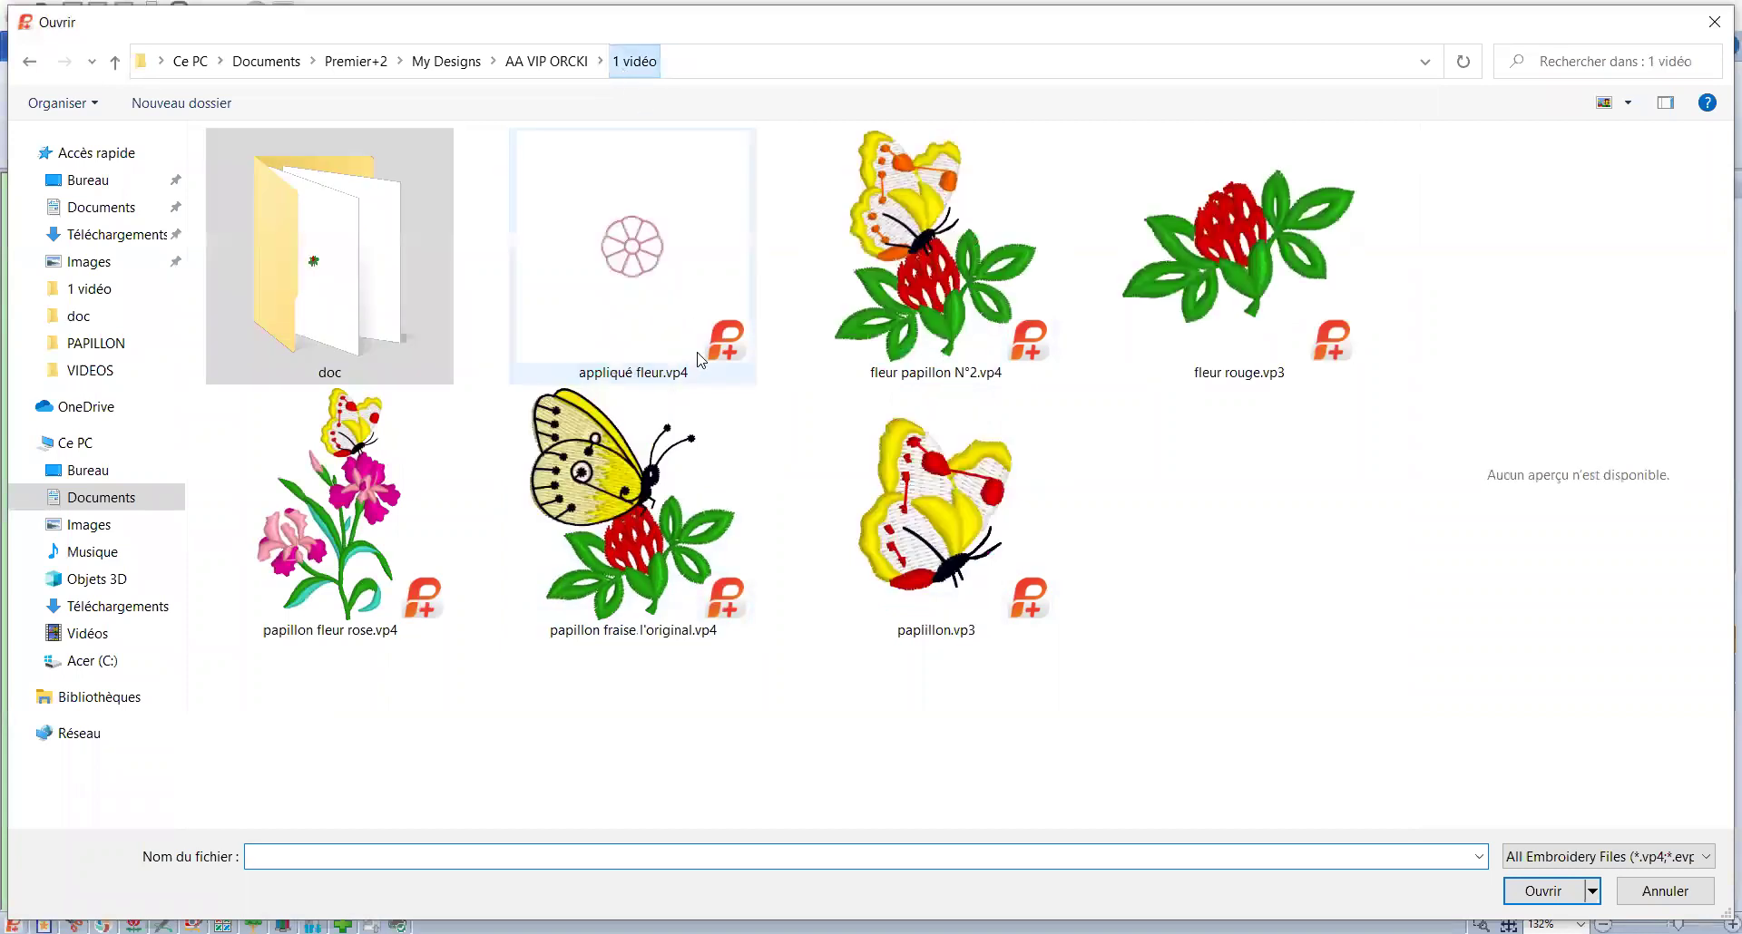
left_click(1169, 311)
key("Return")
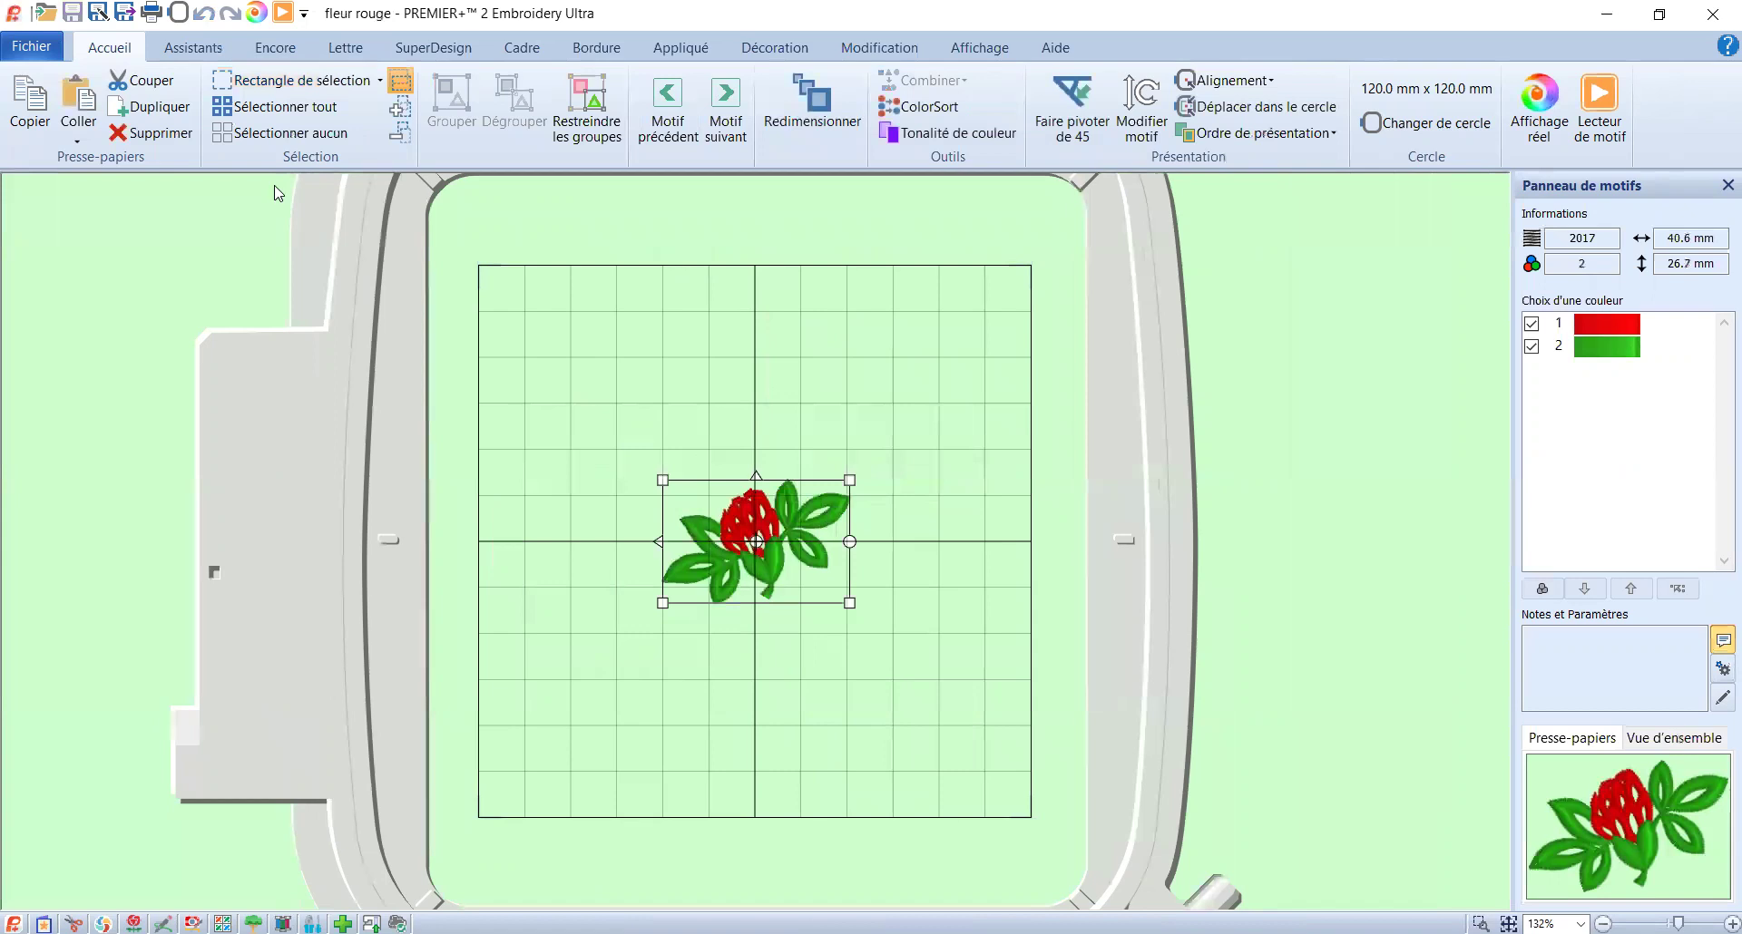
- Insert the butterfly embroidery paplillon.vp3 and place it, slightly tilted, on top of the strawberry
left_click(38, 56)
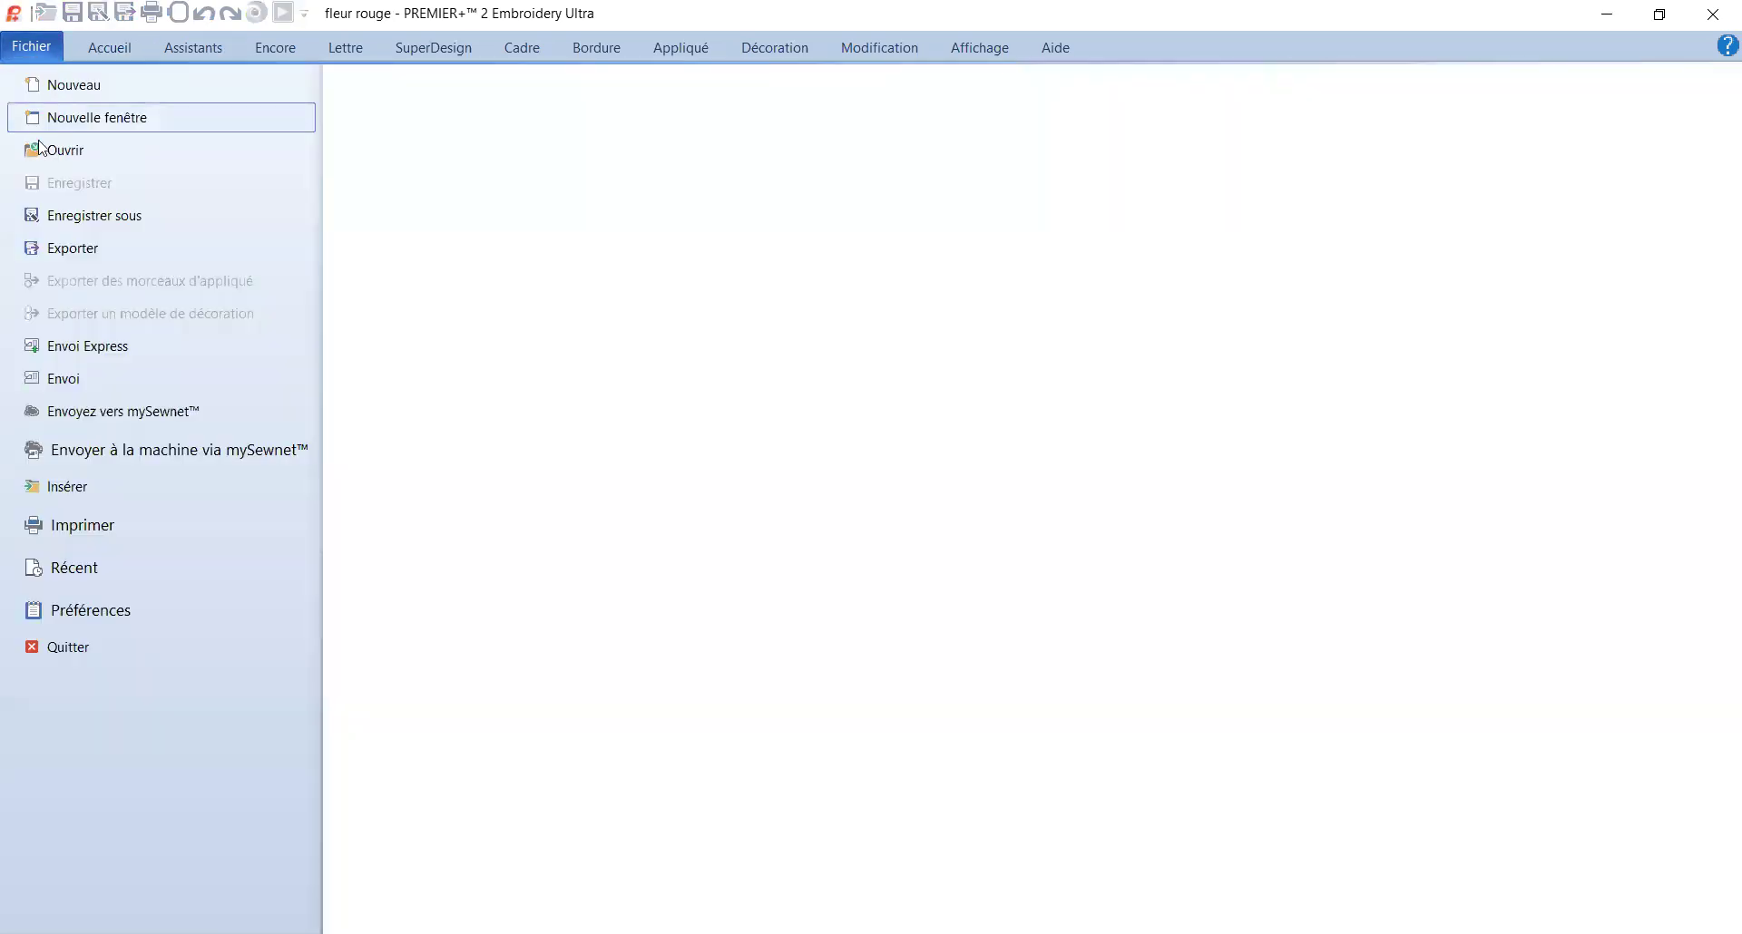
left_click(100, 496)
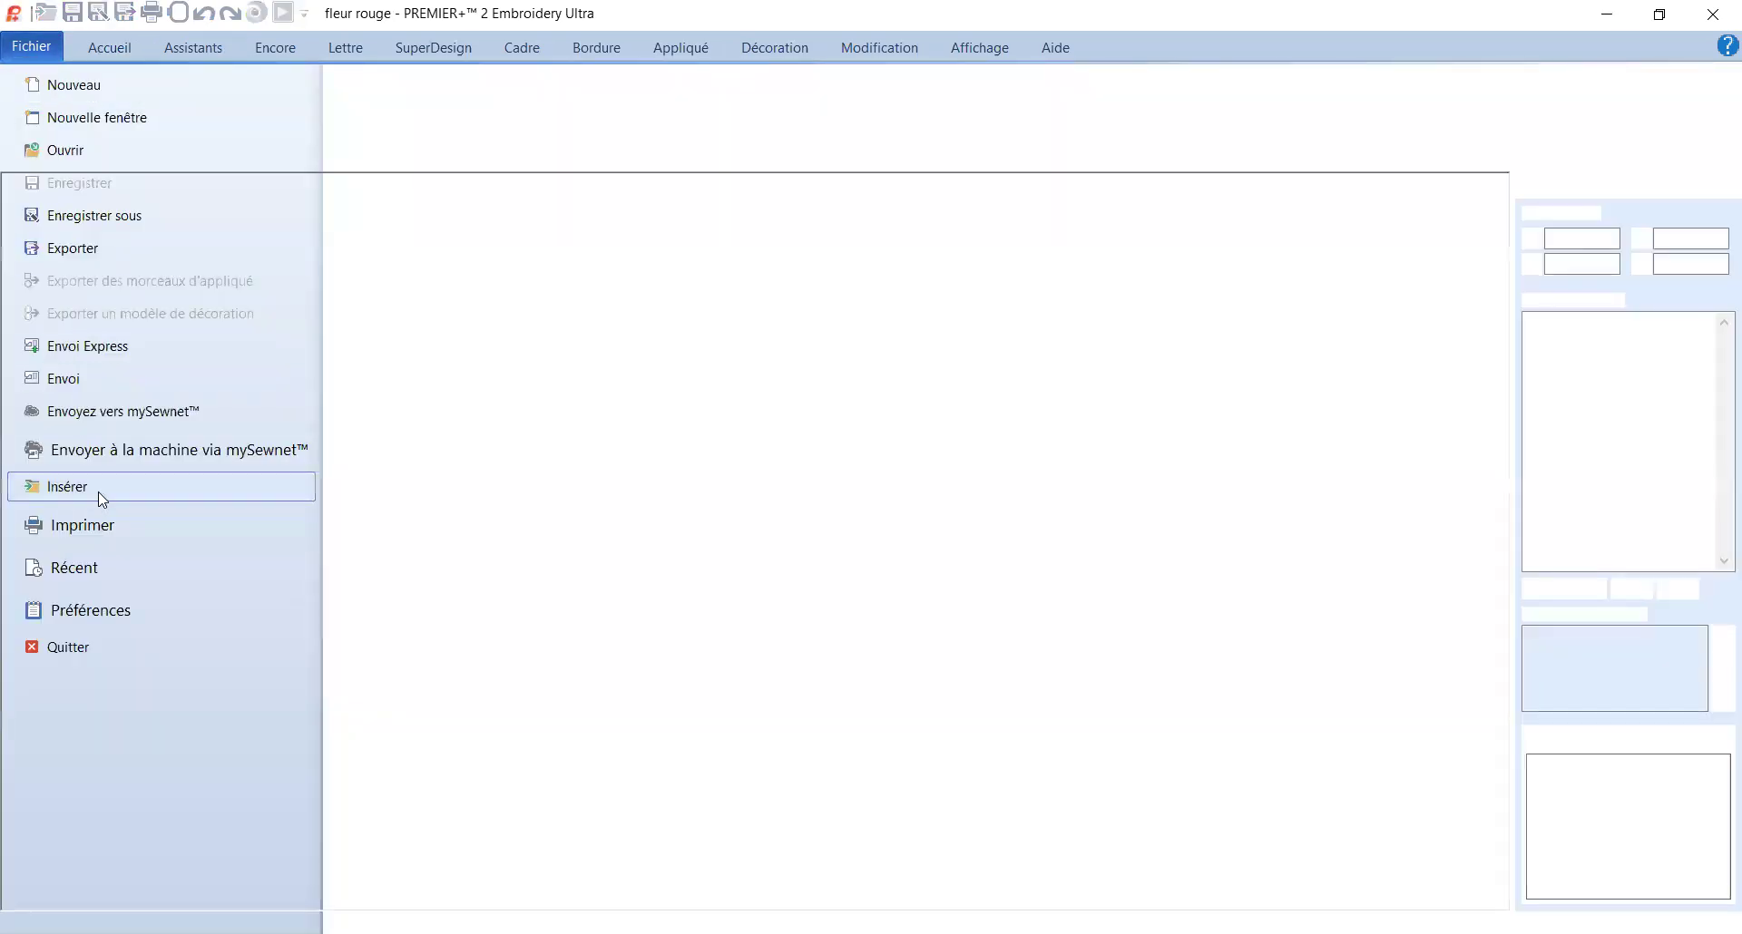
double_click(911, 530)
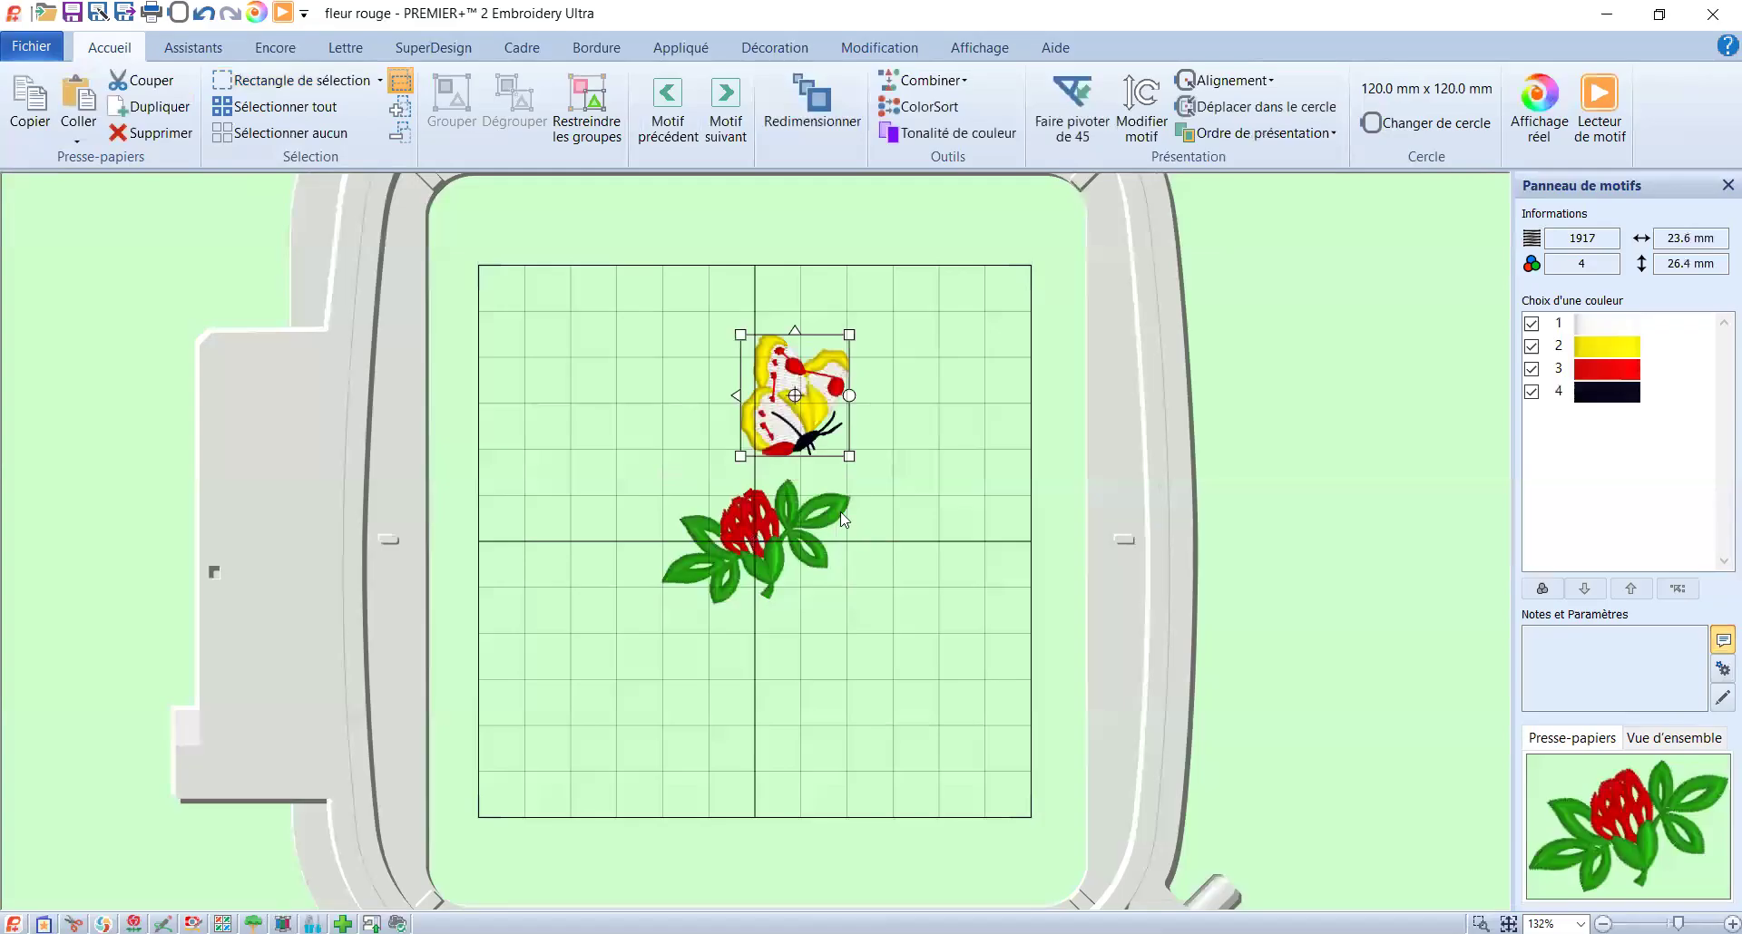
left_click(773, 473)
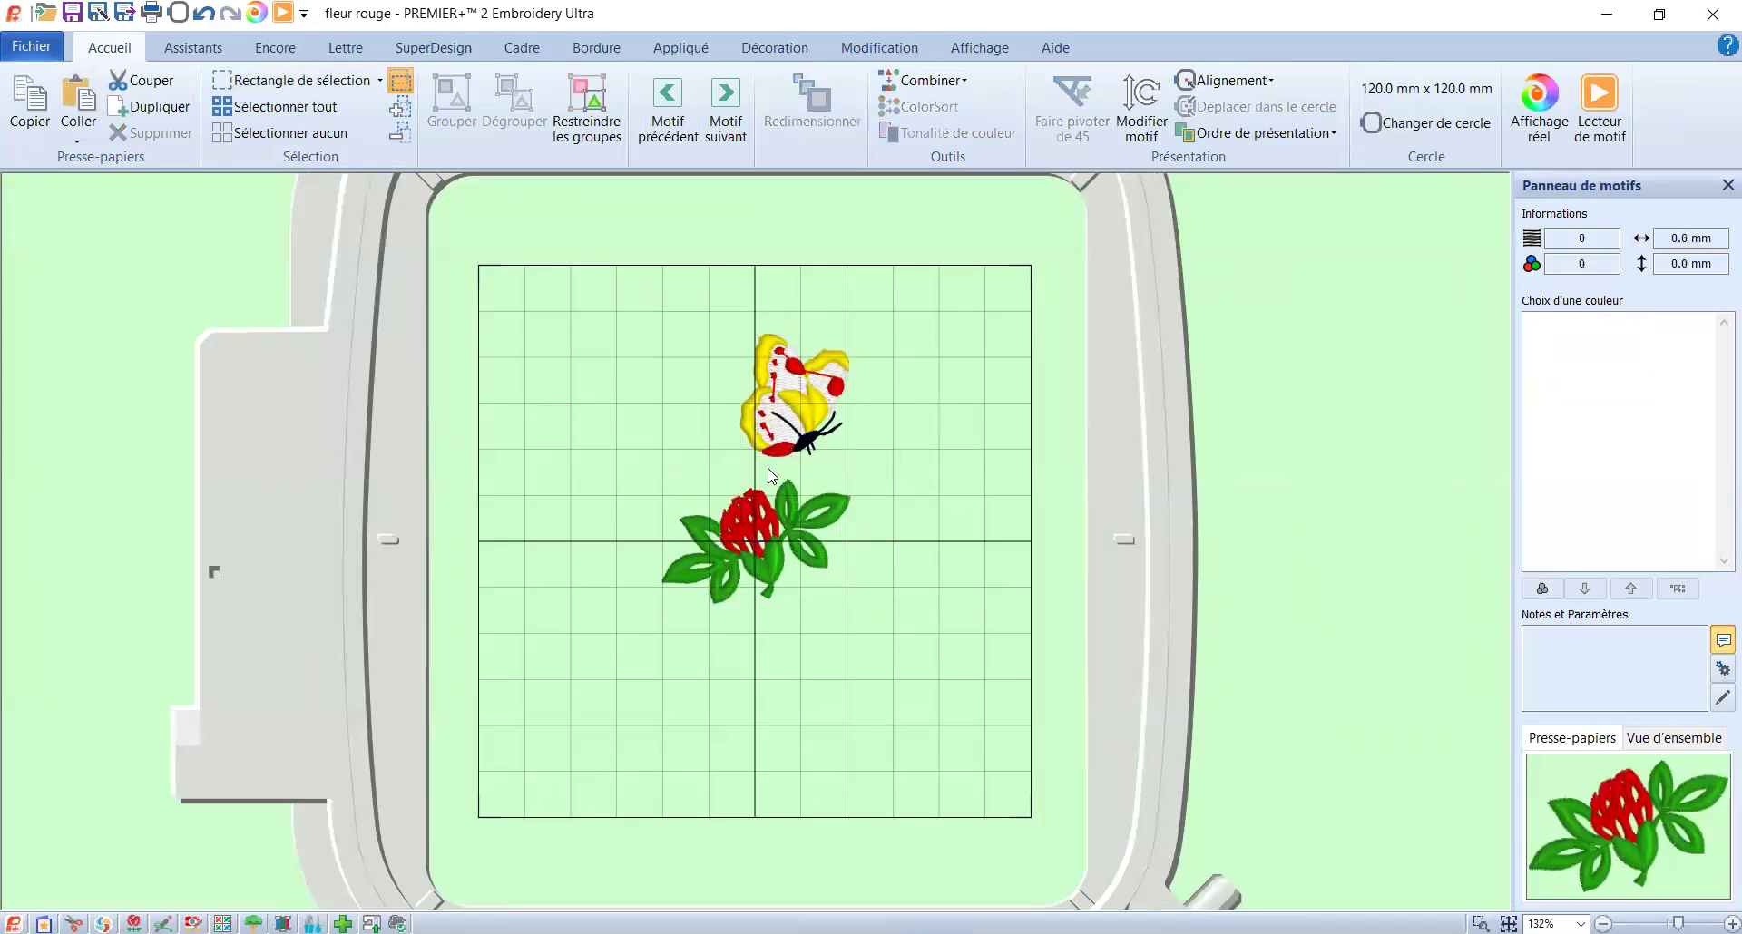
left_click(768, 413)
mouse_move(768, 412)
left_mouse_down()
mouse_move(732, 462)
mouse_move(798, 445)
mouse_move(752, 441)
left_mouse_up()
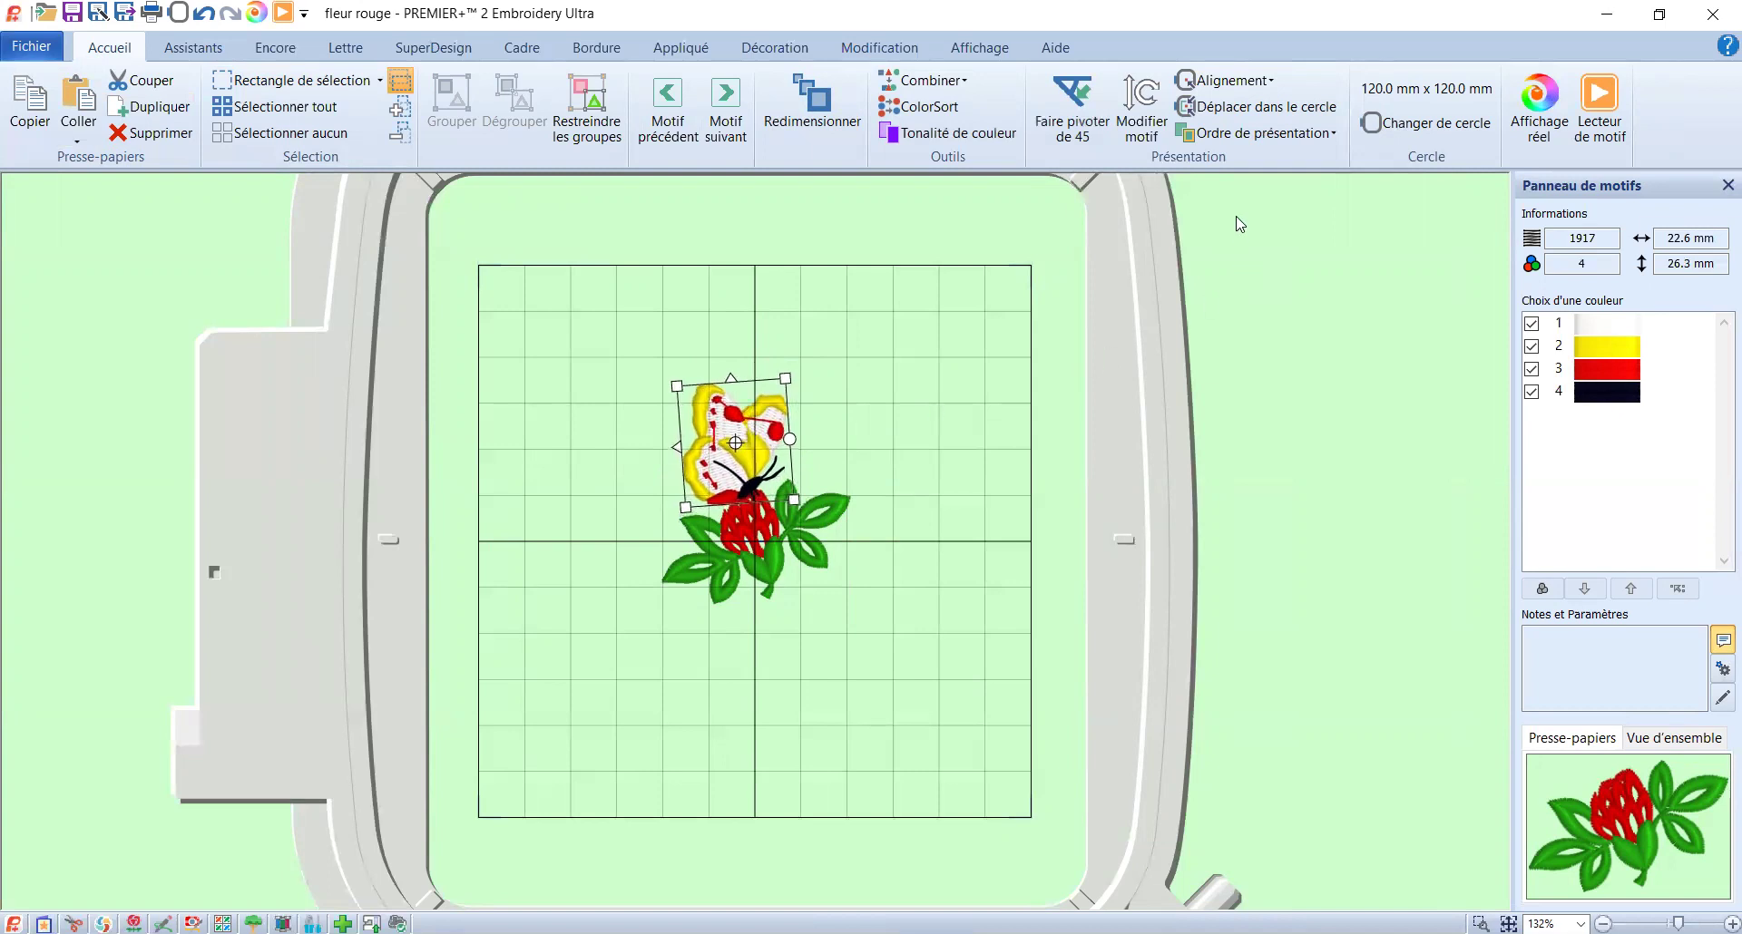
- Move the butterfly one level forward in the display order and deselect it
left_click(1210, 141)
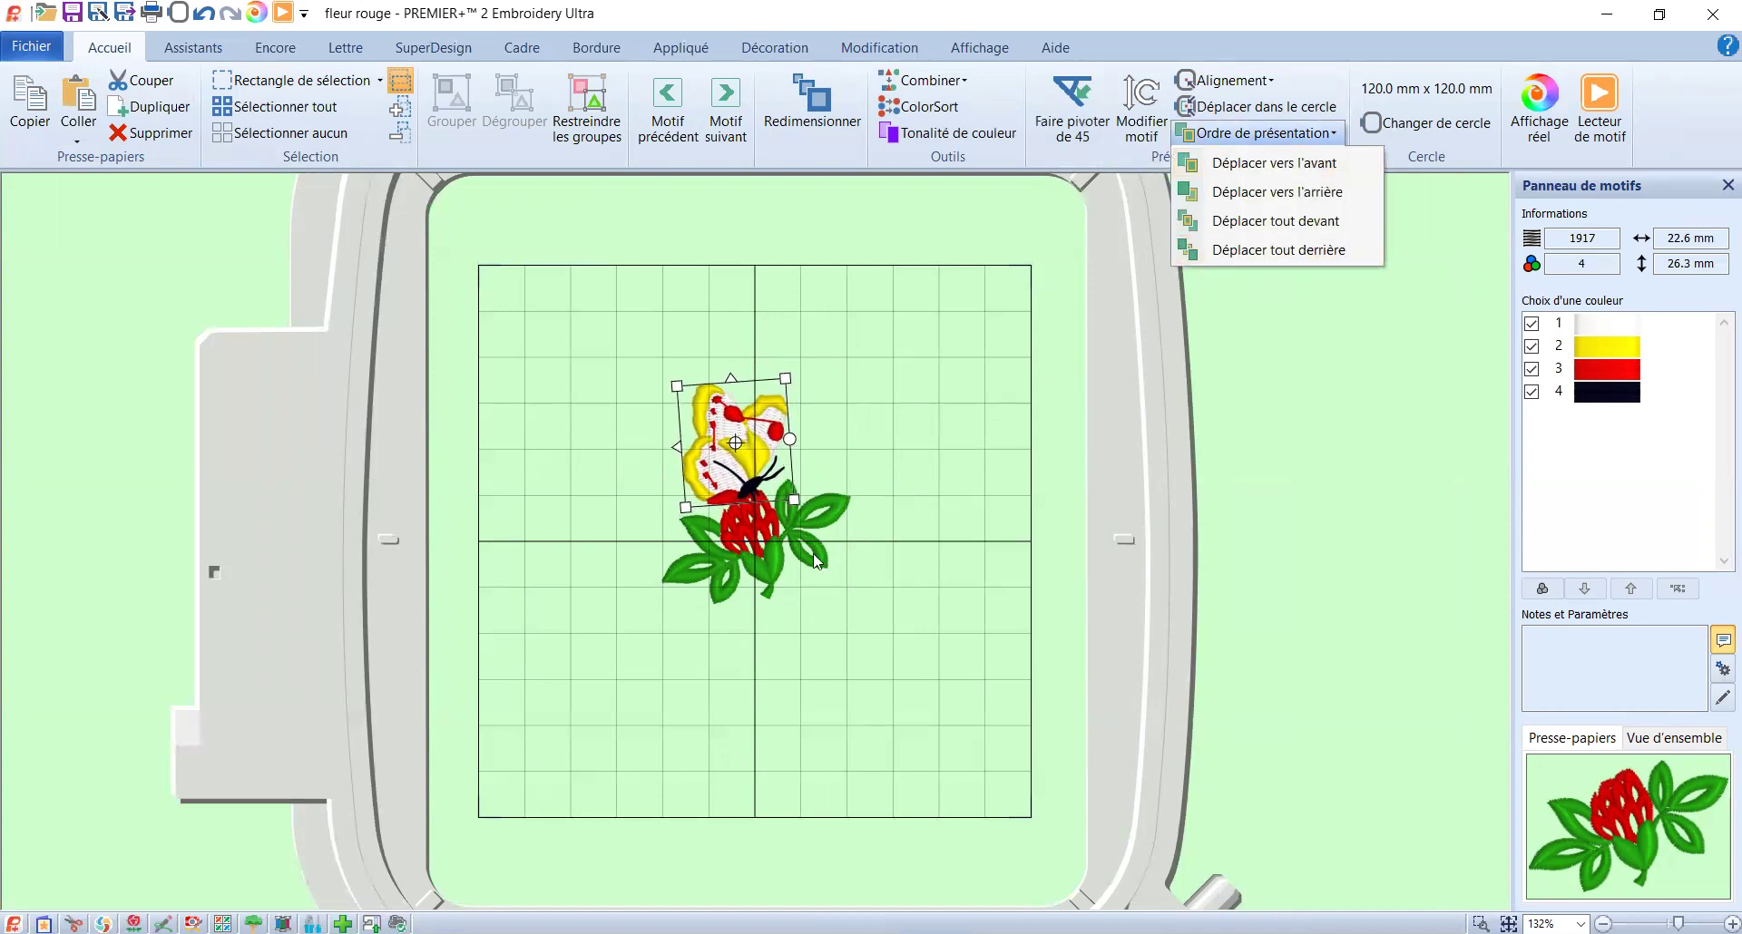
left_click(1228, 172)
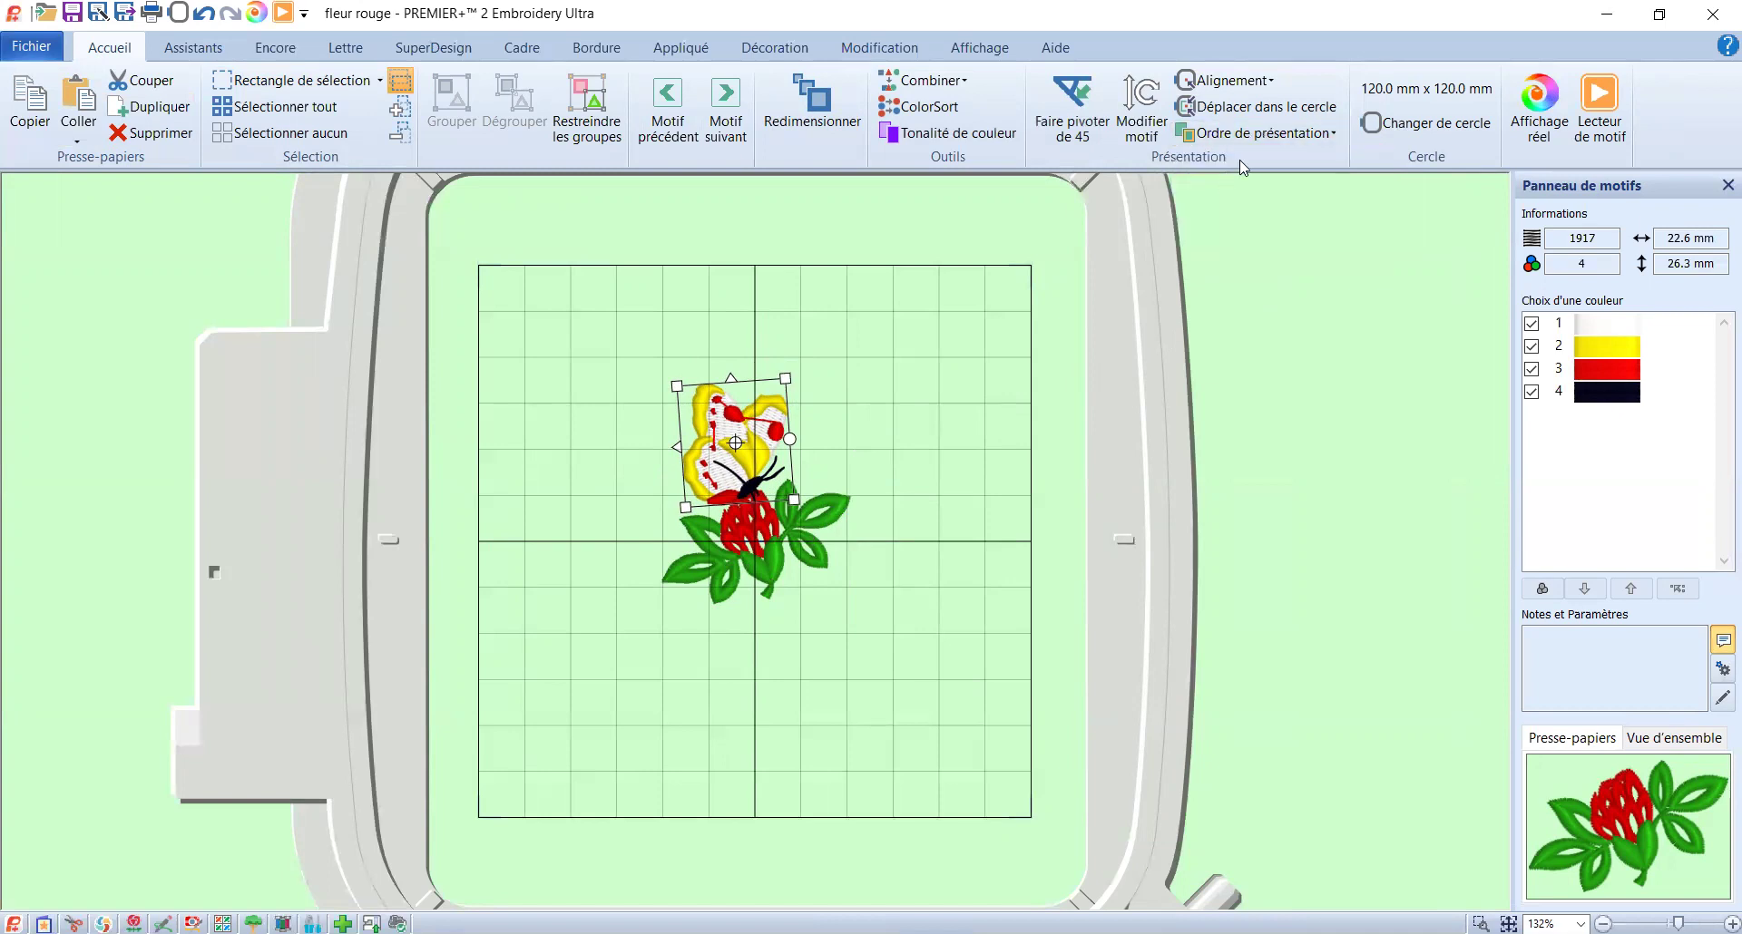
right_click(822, 482)
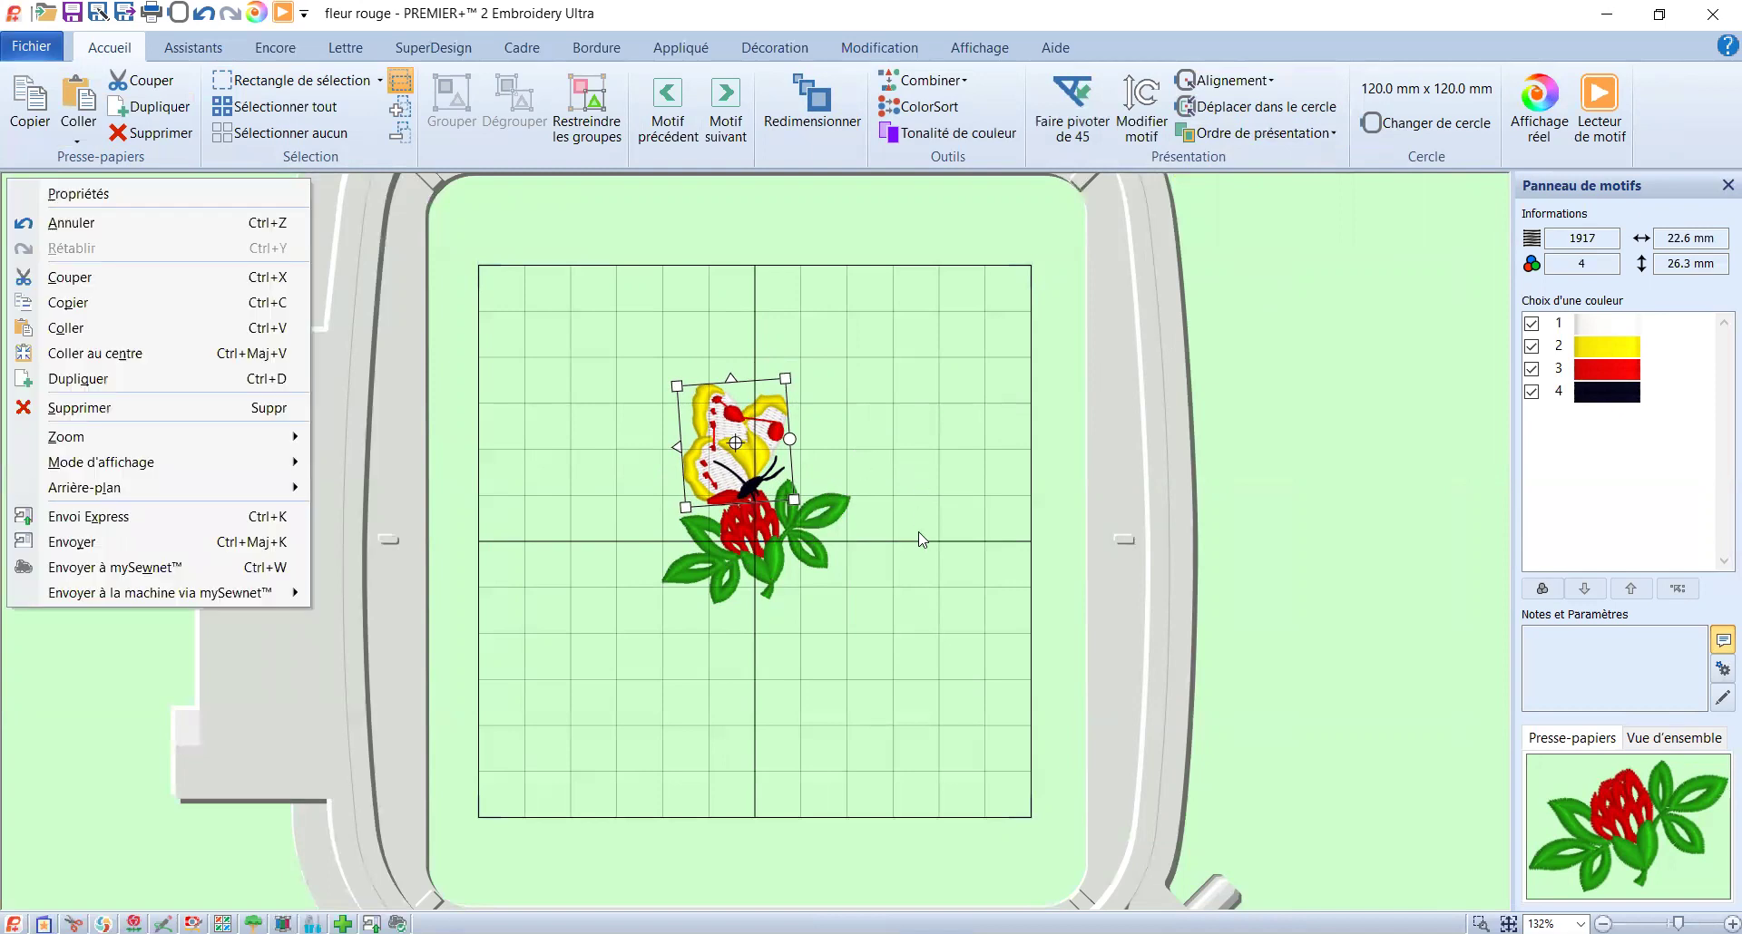
left_click(817, 604)
scroll(895, 623, "up", 4)
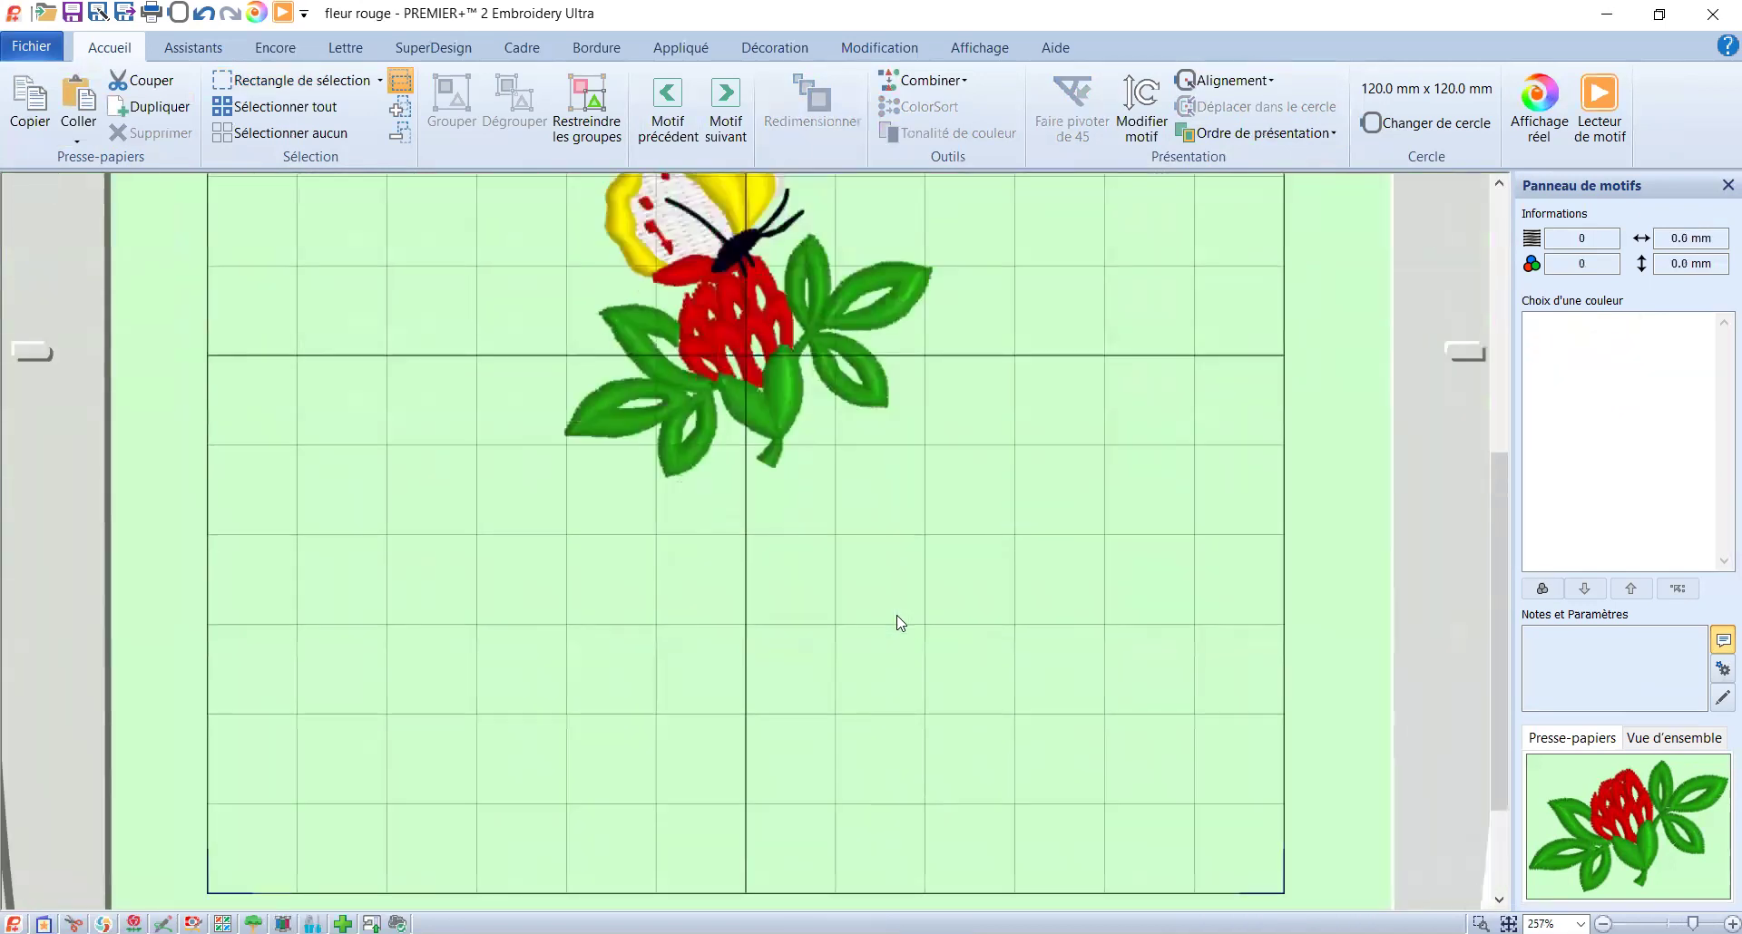
scroll(901, 624, "up", 1)
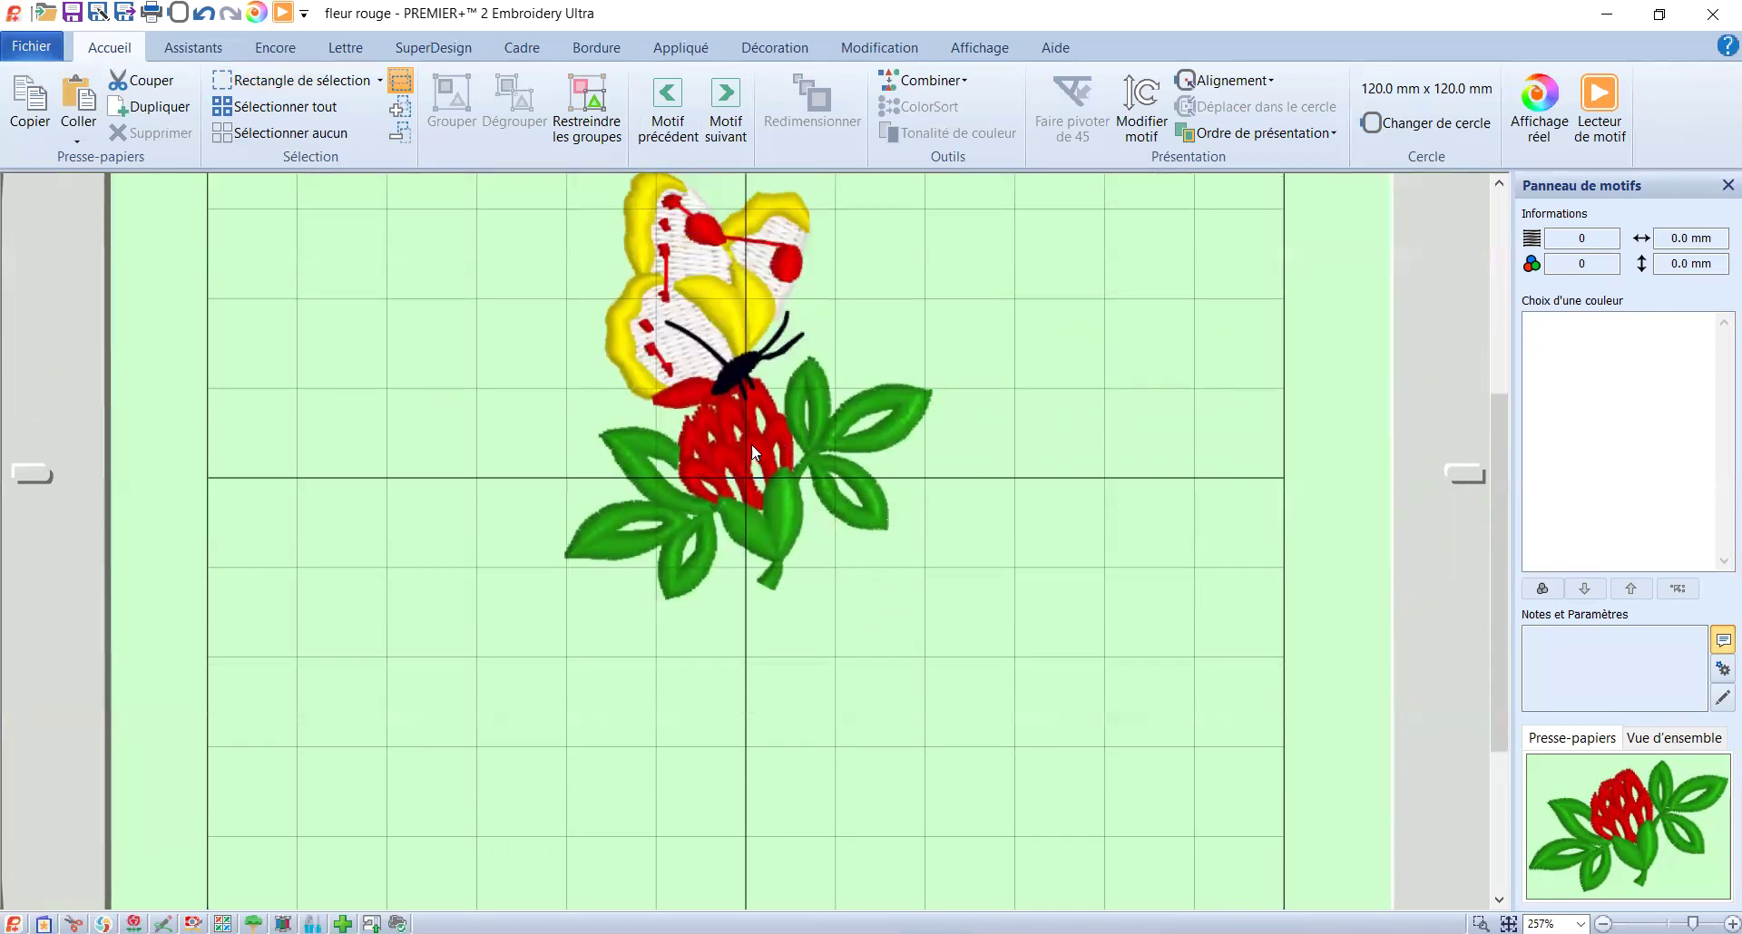
scroll(766, 473, "down", 1)
scroll(683, 460, "up", 2)
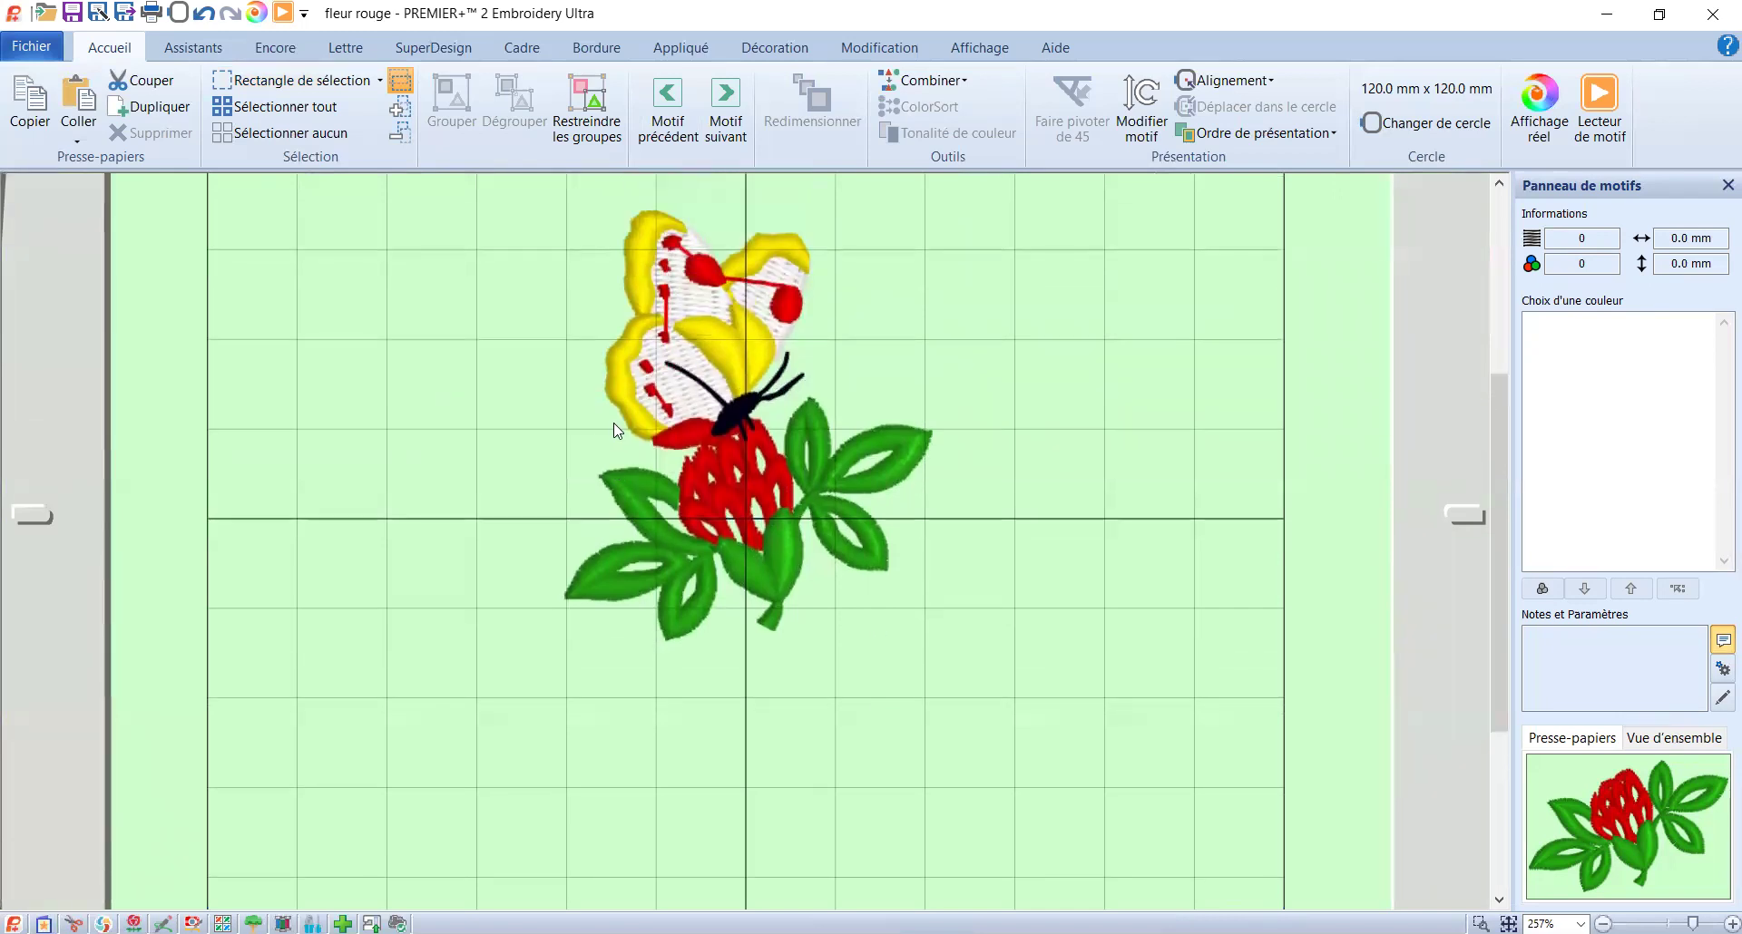
scroll(606, 430, "up", 2)
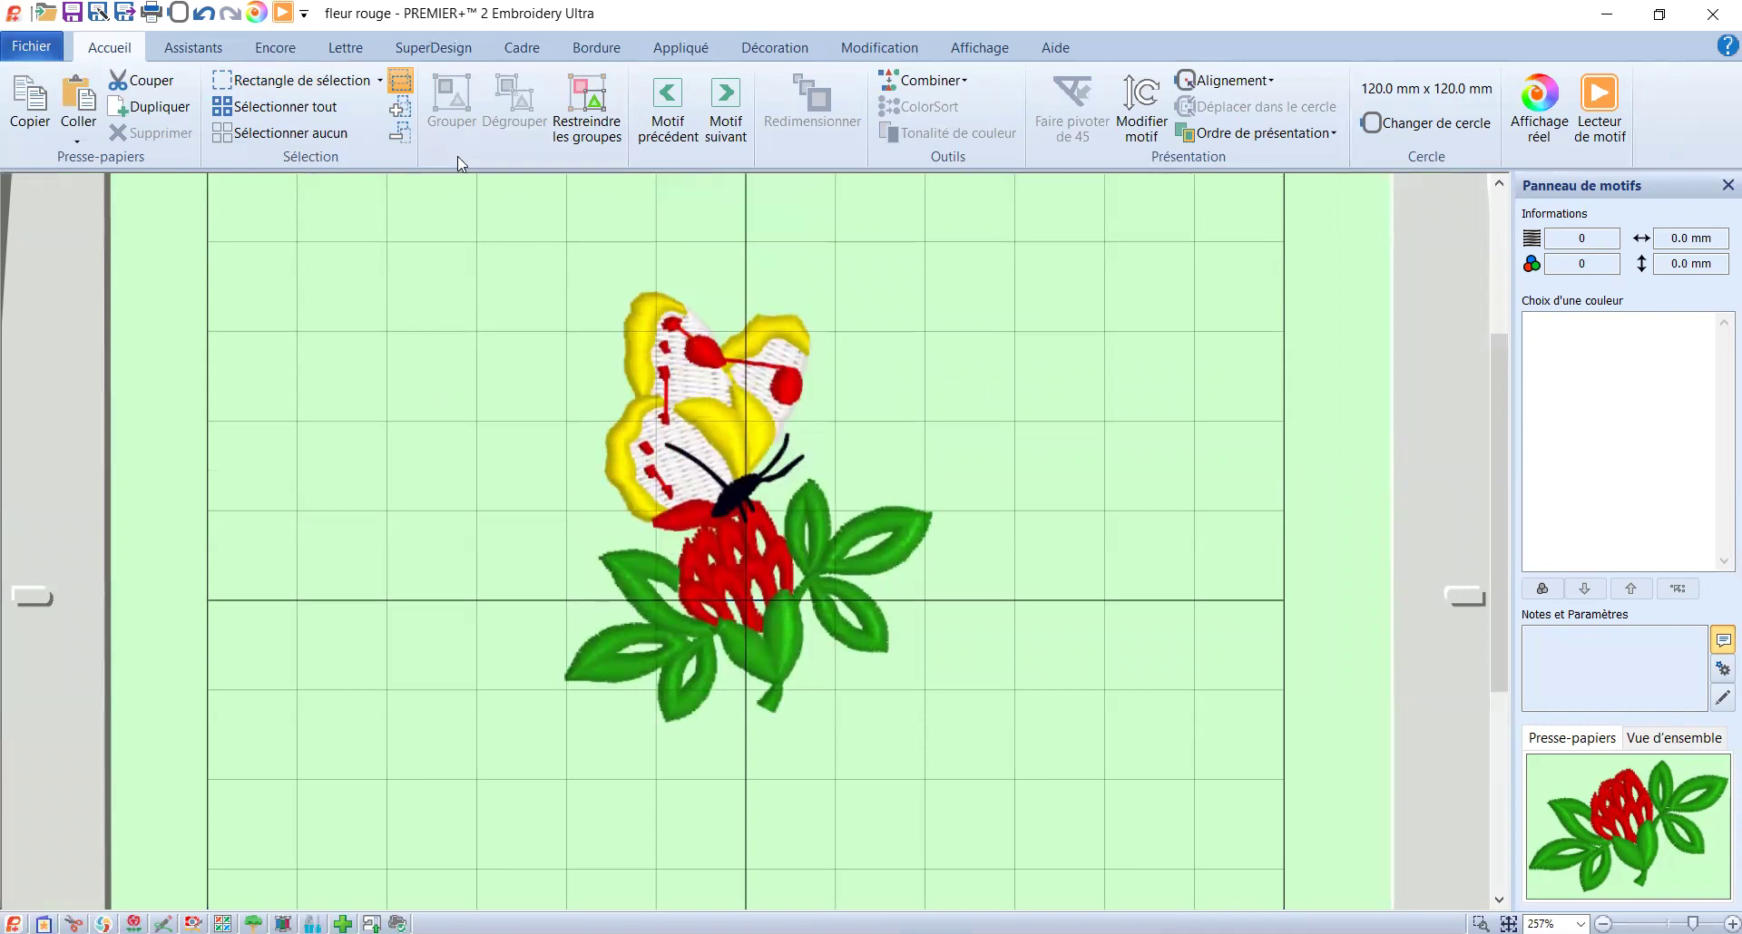
left_click(192, 49)
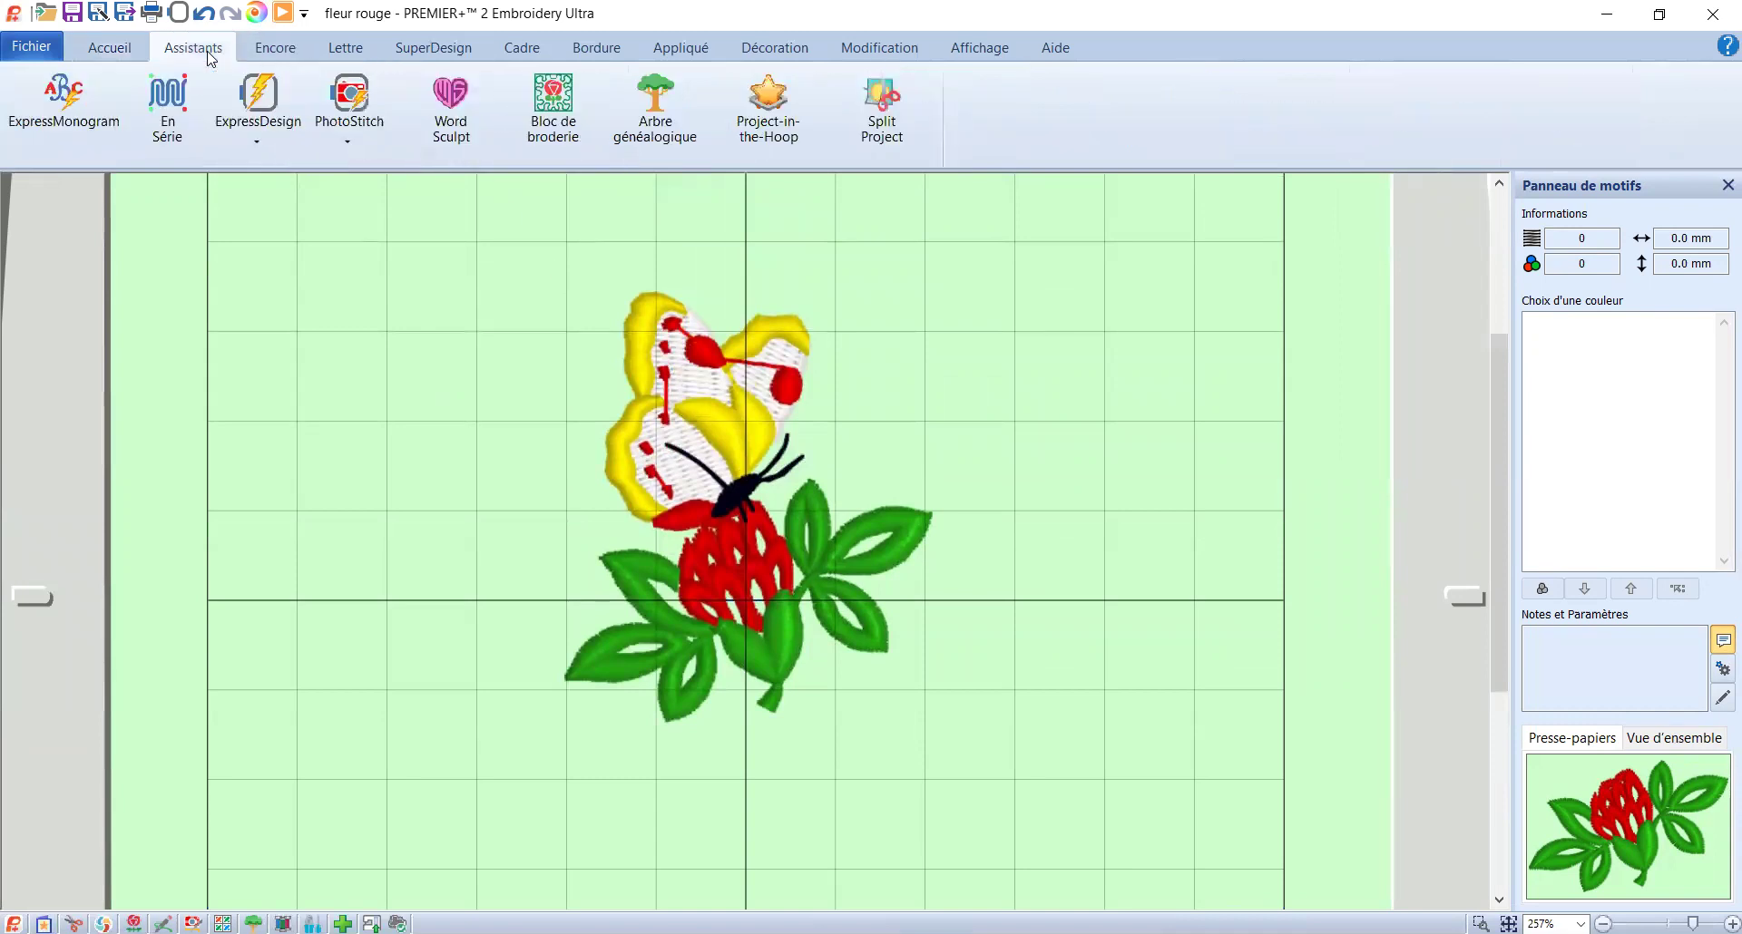
left_click(136, 48)
left_click(251, 79)
left_click_drag(500, 223, 1005, 740)
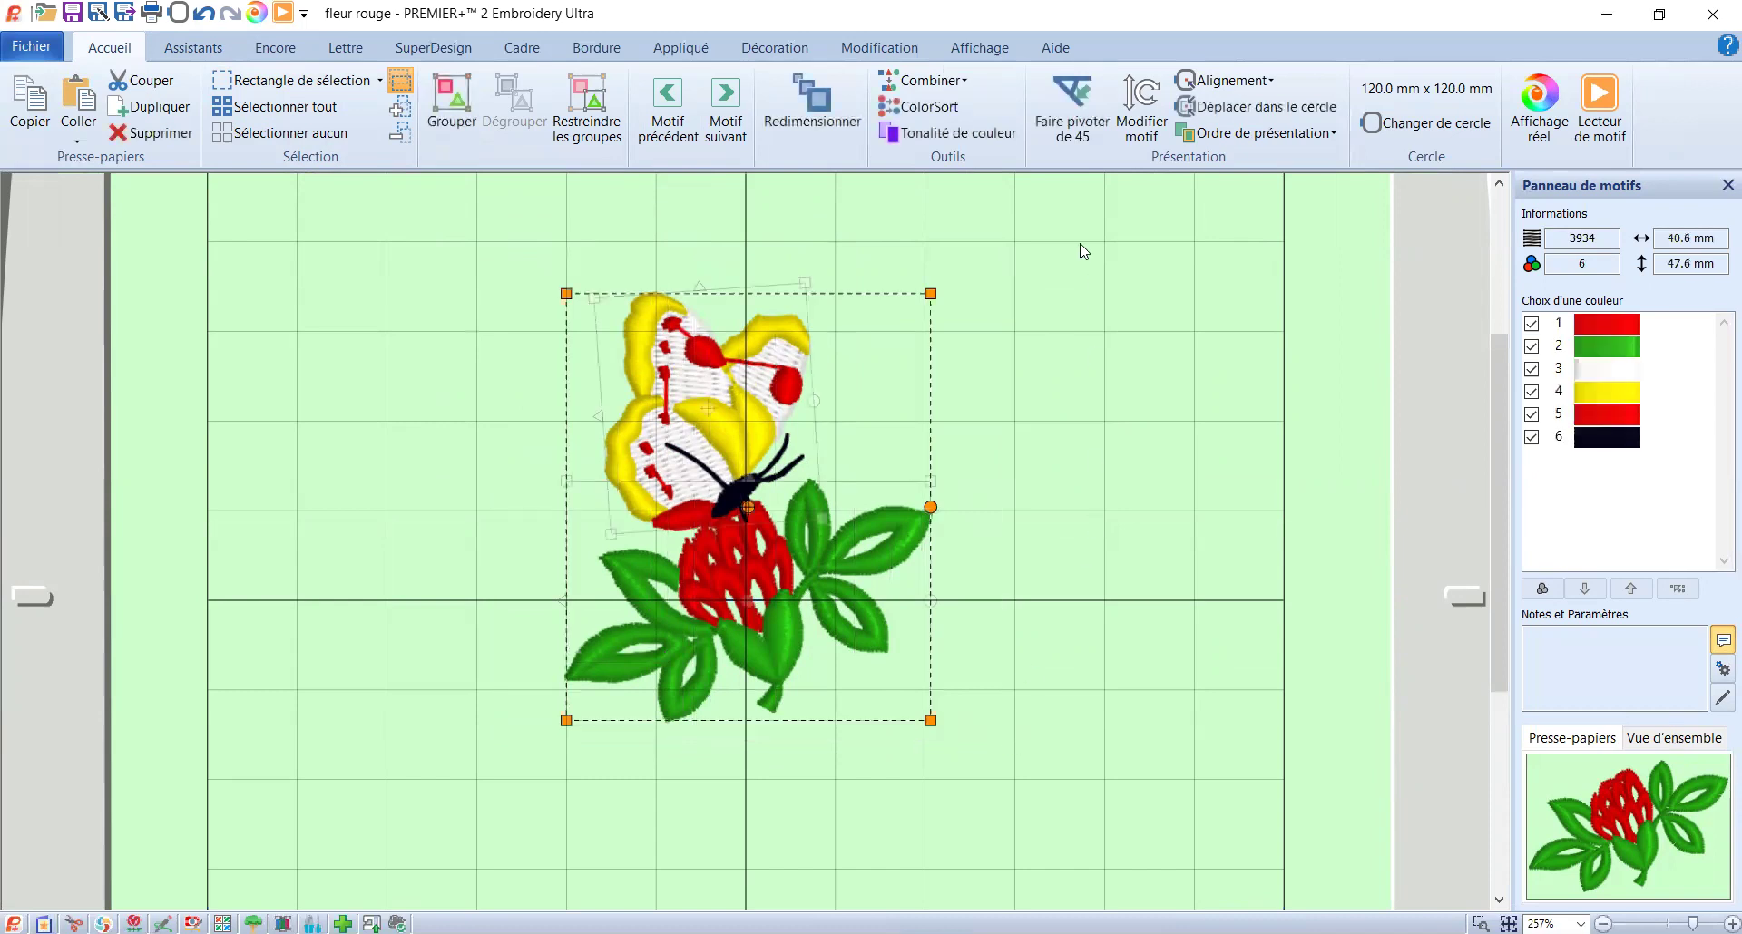
left_click(1120, 449)
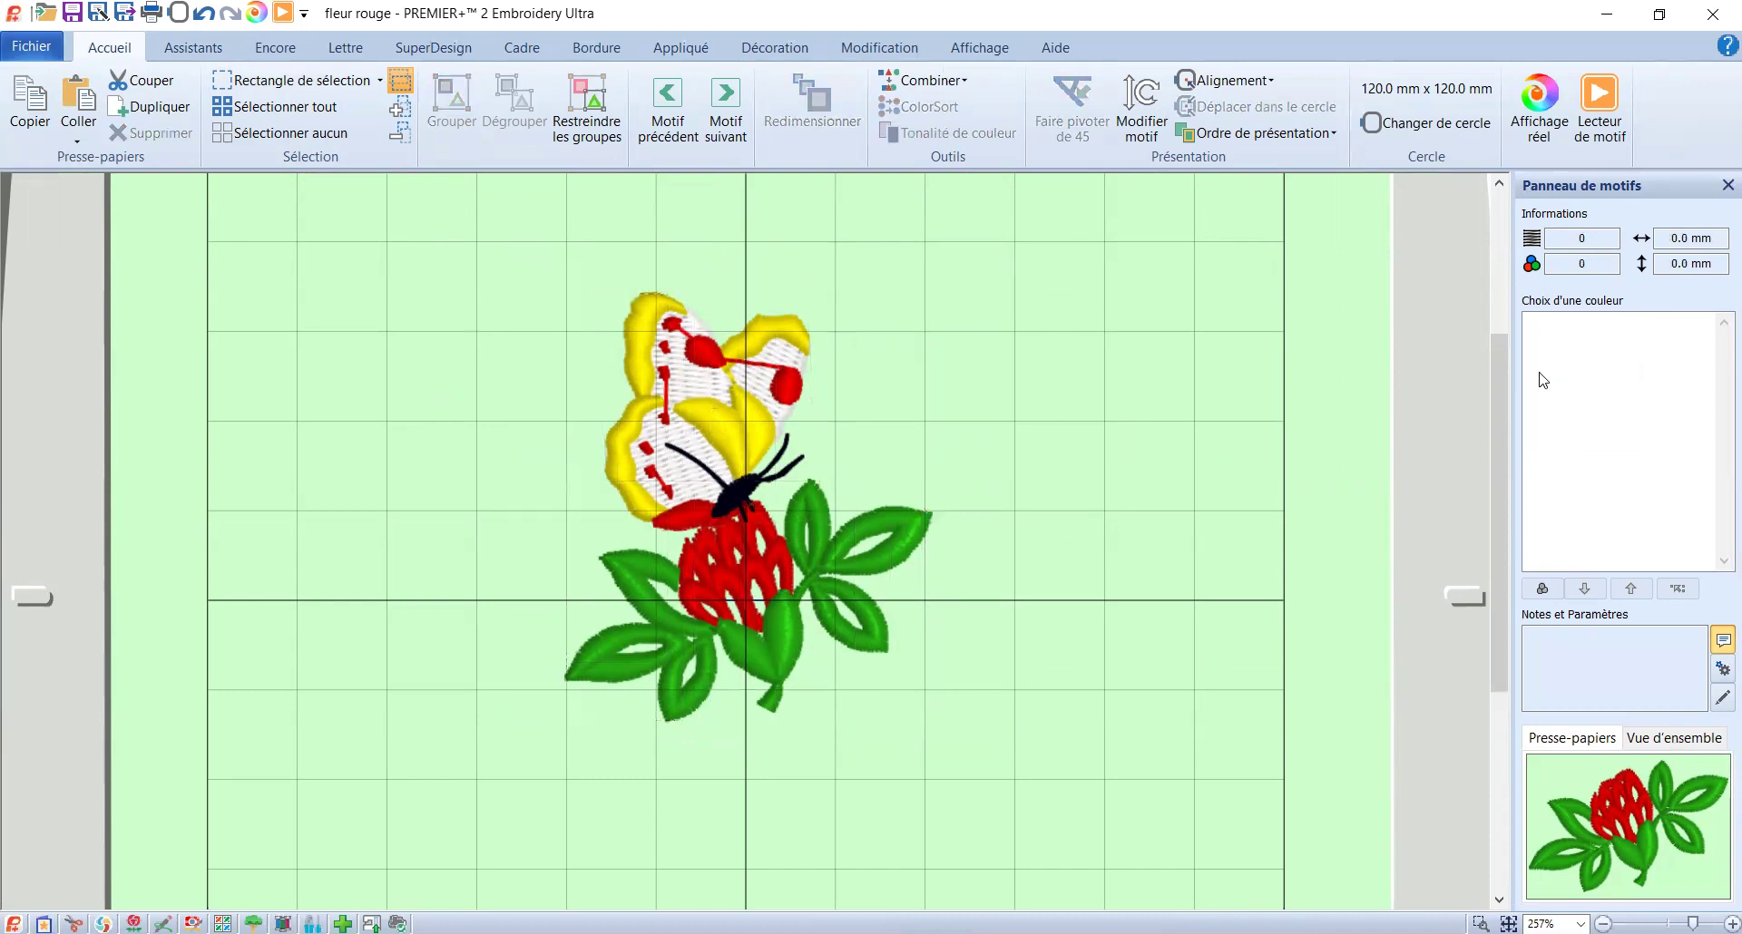
- Change the butterfly's red thread, colour 3, to orange Robison-Anton Rayon 40 shade 2328 Pumpkin
left_click(767, 469)
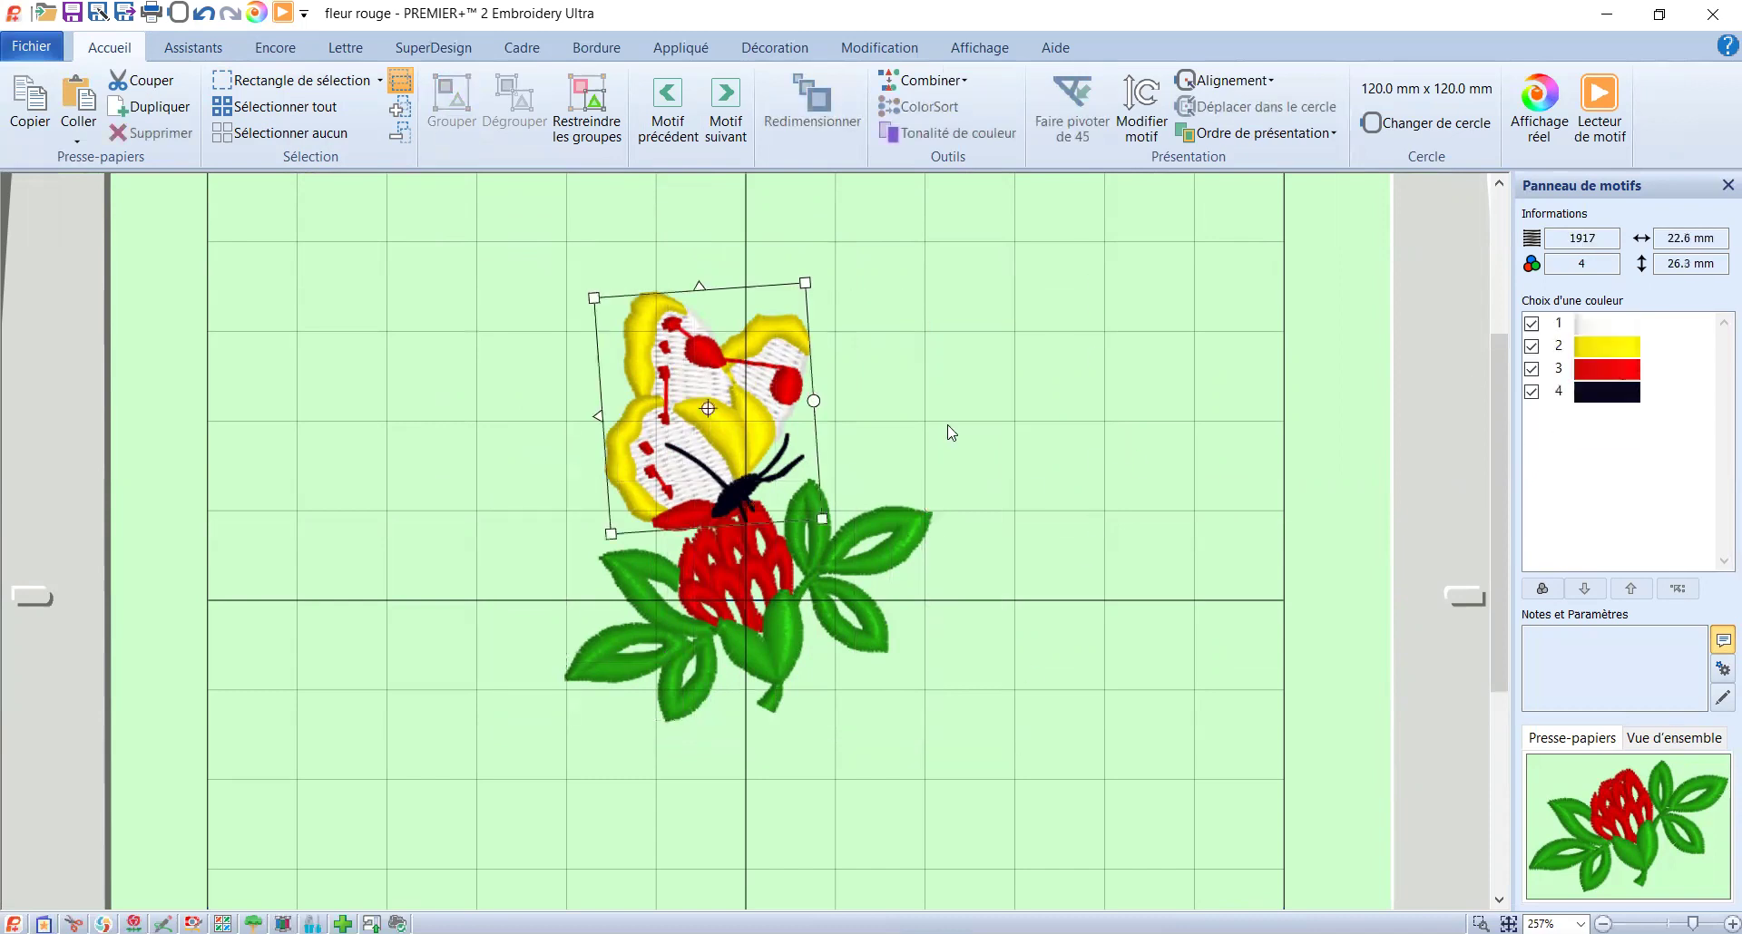
left_click(1611, 375)
left_click(696, 445)
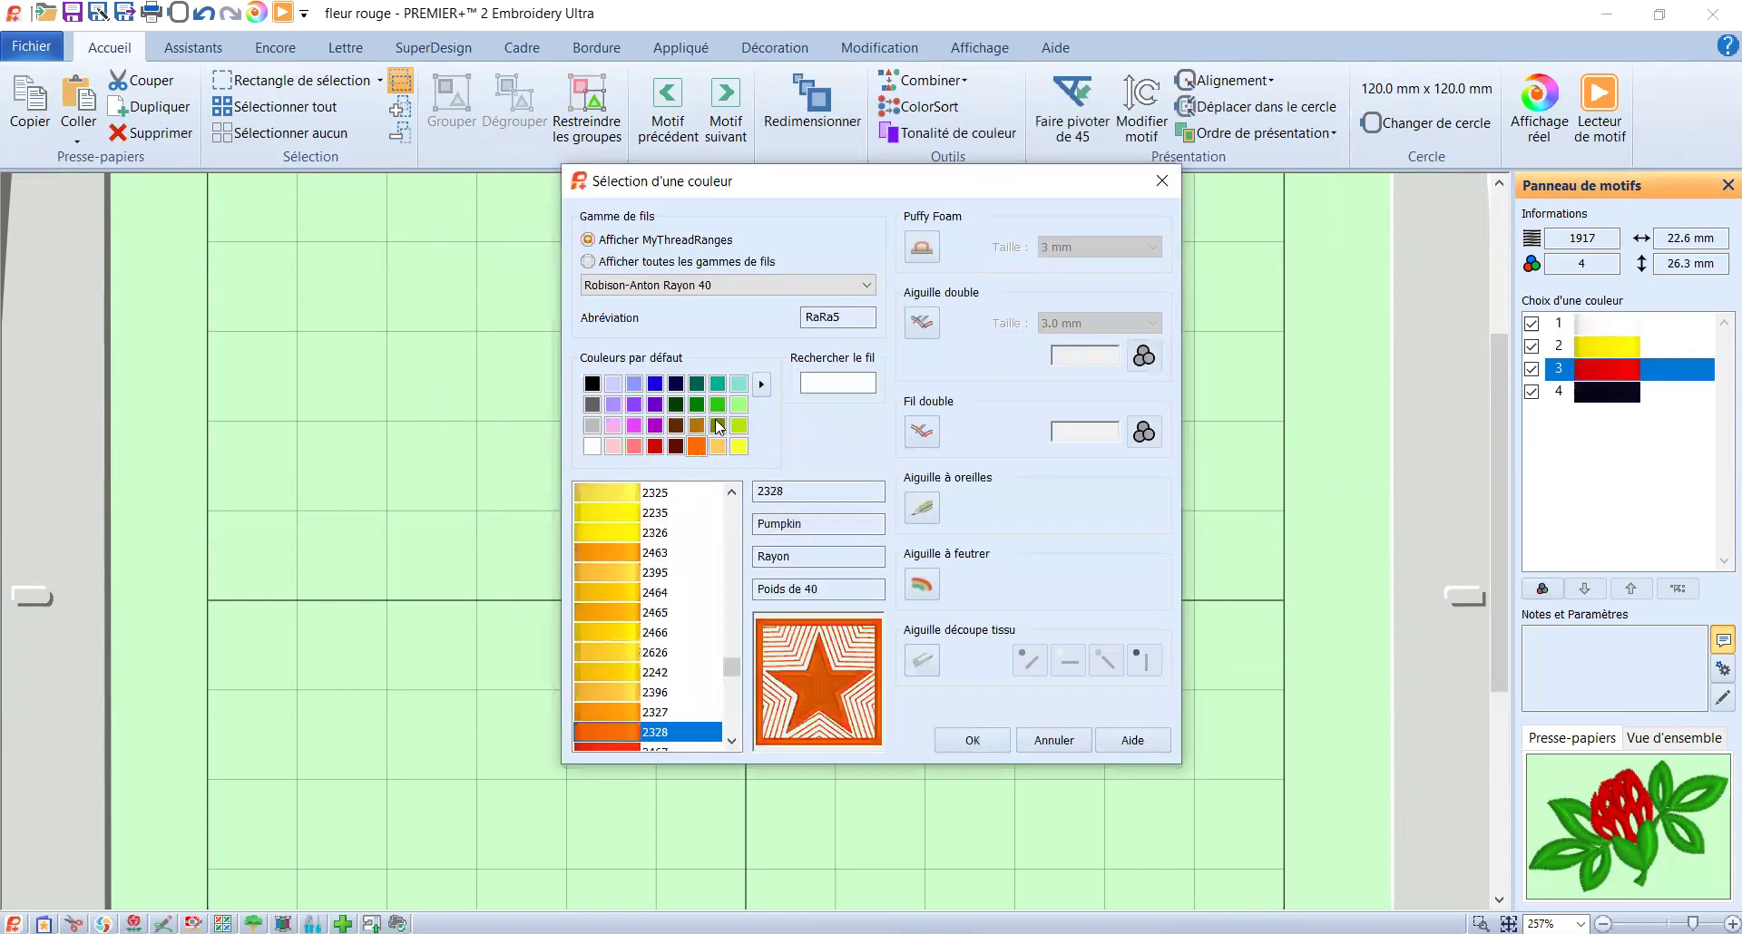
left_click(987, 739)
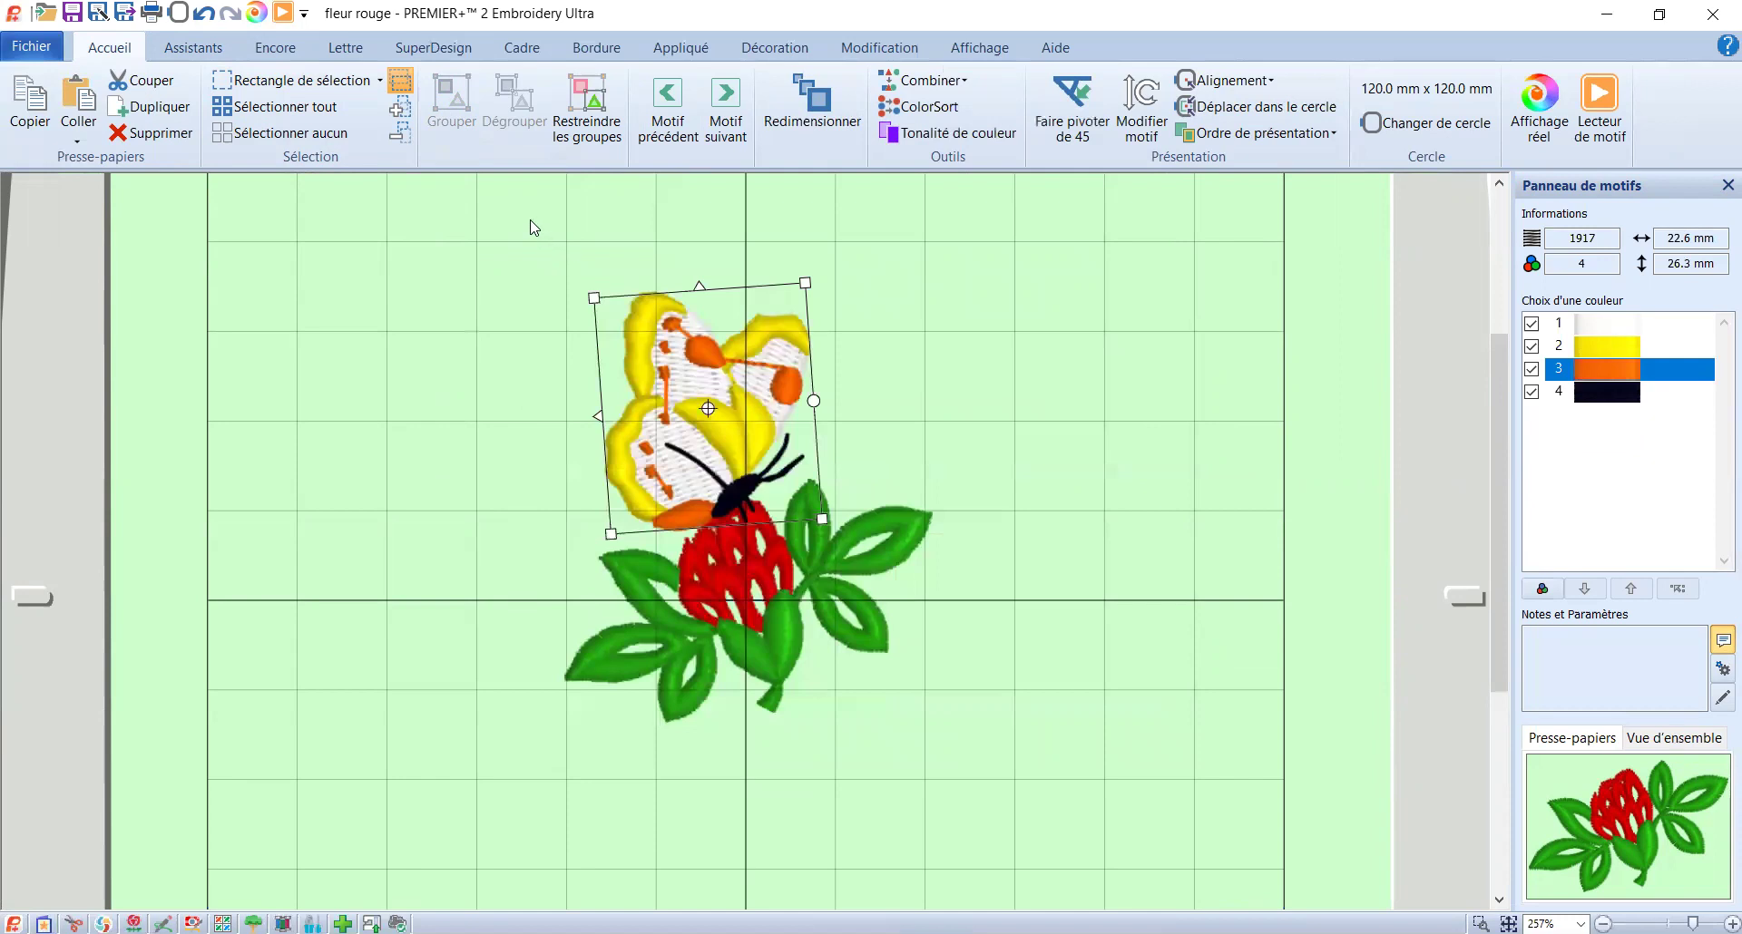
- Combine the butterfly and strawberry into a single motif with Combine All and move it up and left in the hoop
left_click(510, 465)
left_click(290, 80)
left_click_drag(494, 235, 1028, 782)
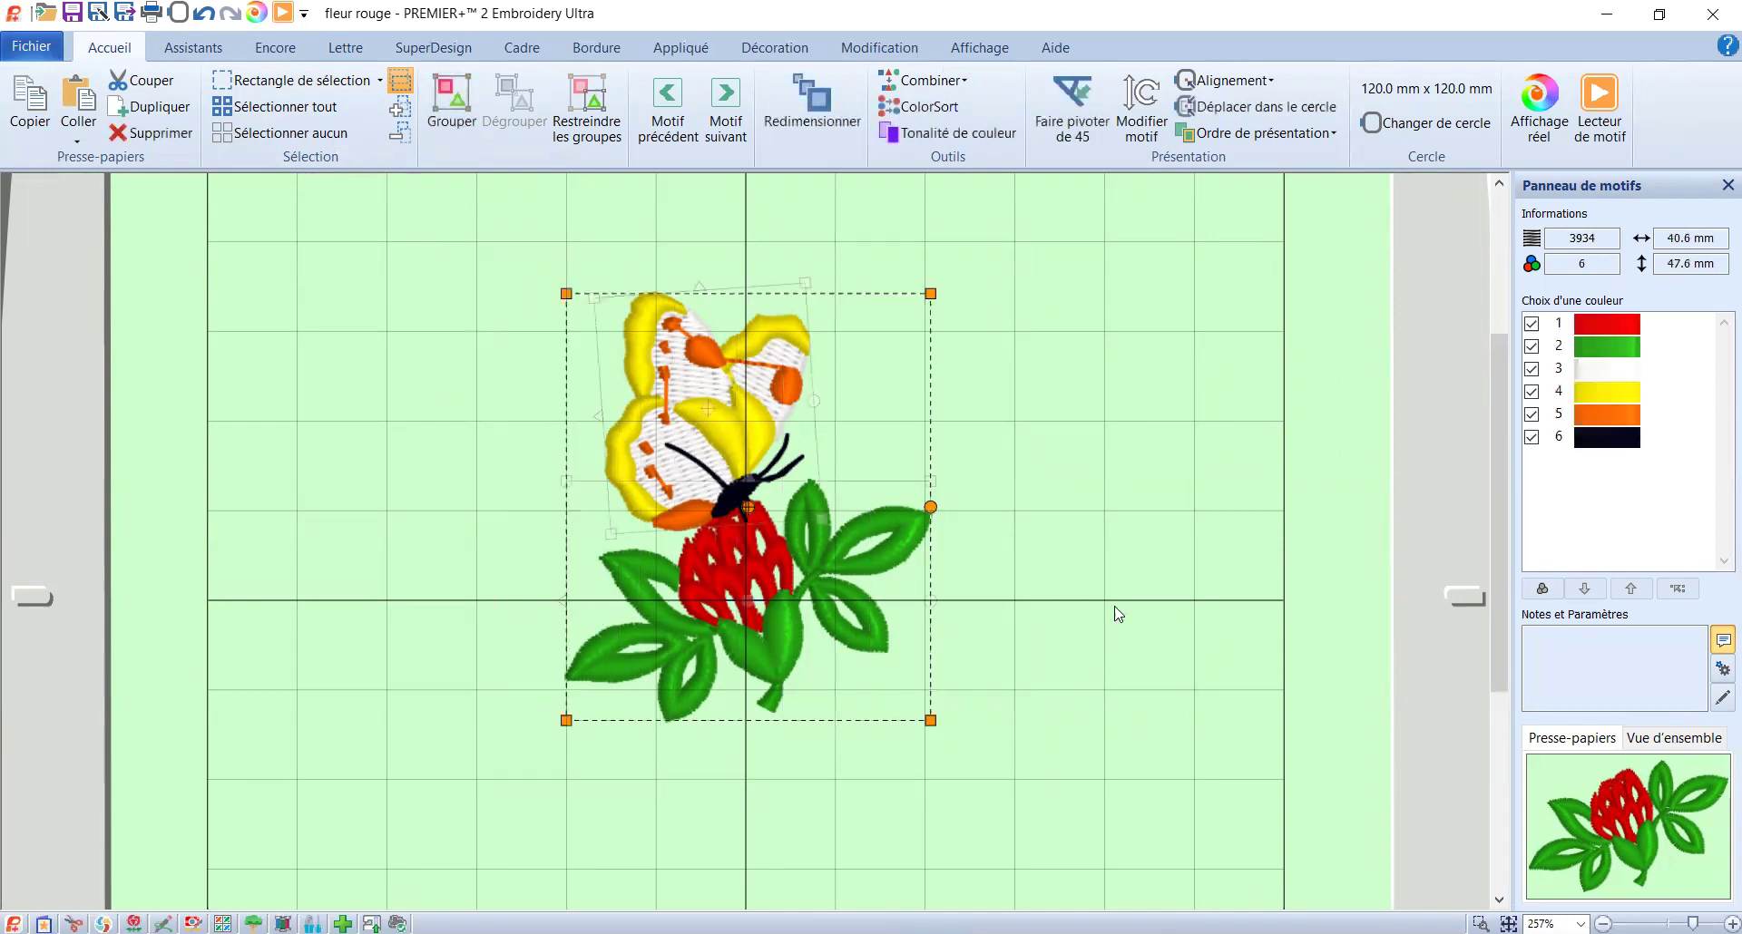
left_click(927, 80)
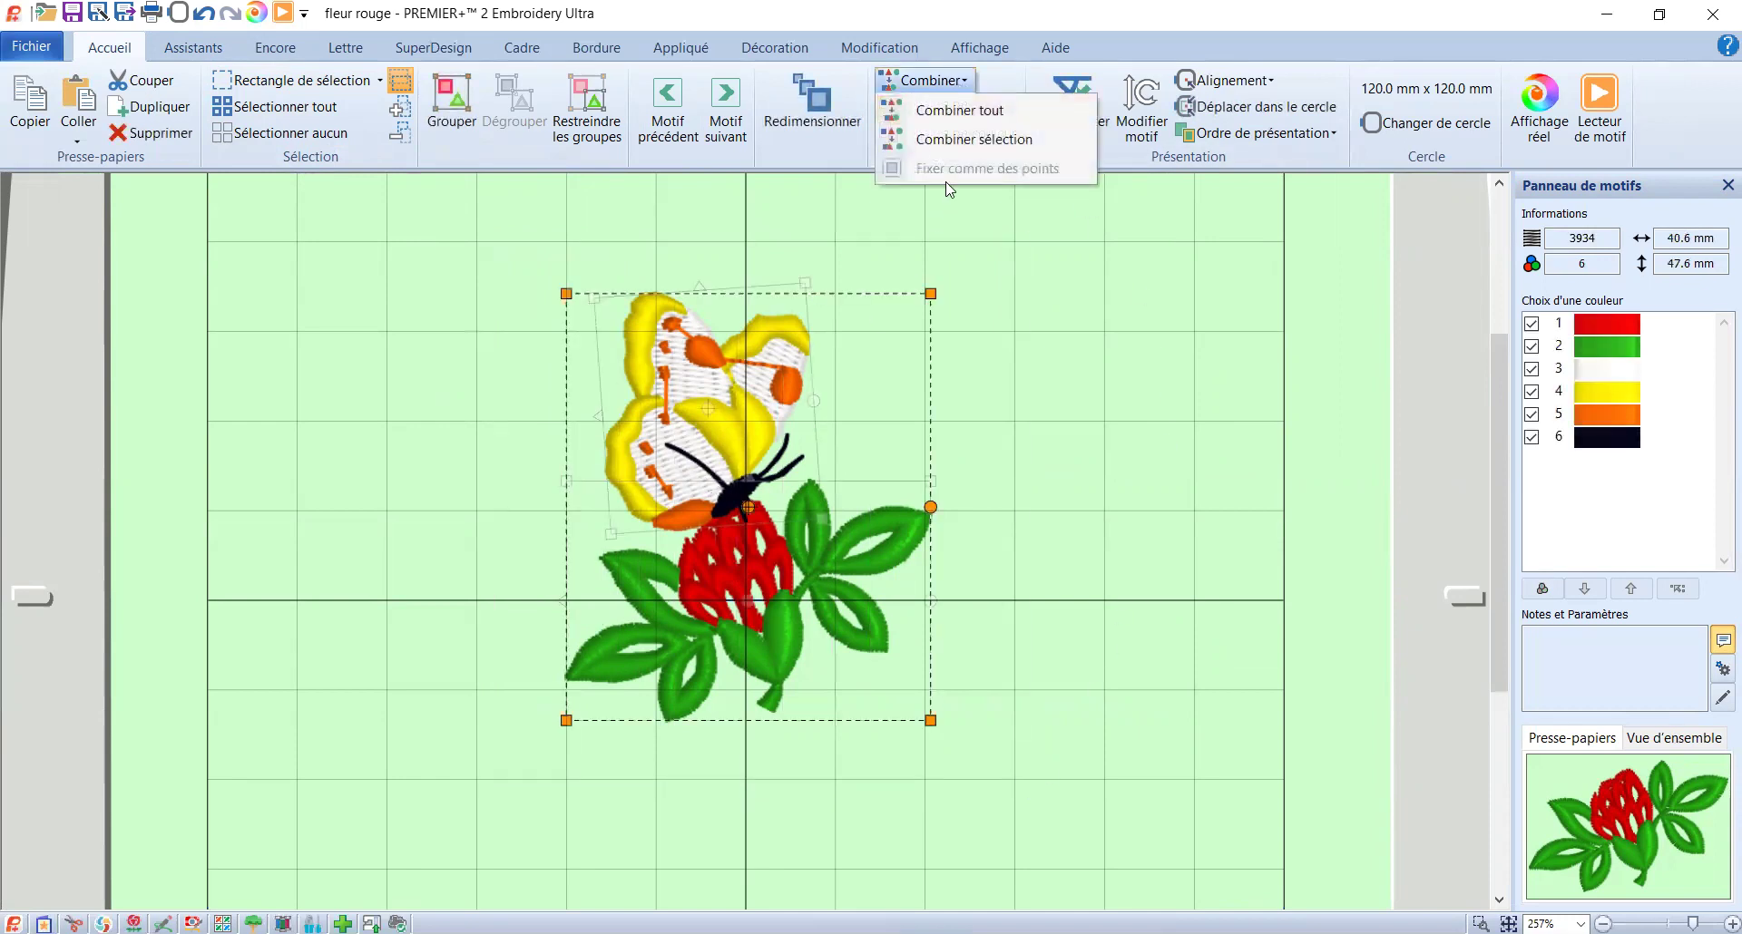
left_click(952, 110)
left_click_drag(850, 472, 695, 437)
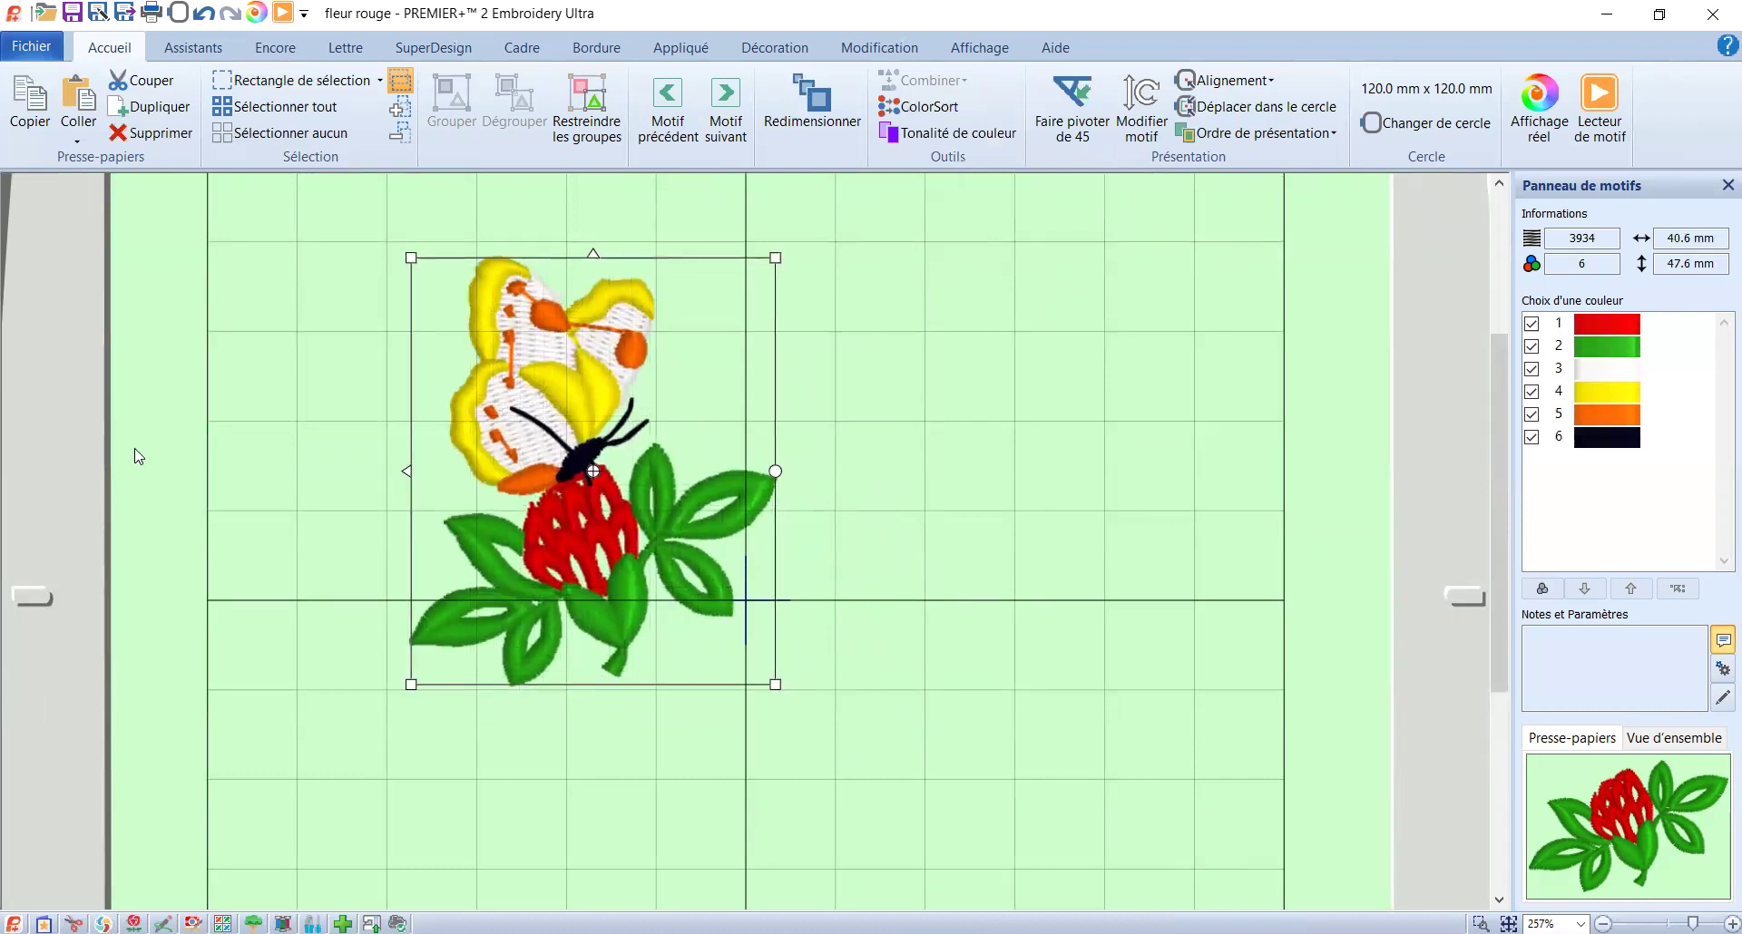
- Open the design papillon fleur rose.vp4 without saving the changes to fleur rouge, and move it slightly left in the hoop
left_click(32, 50)
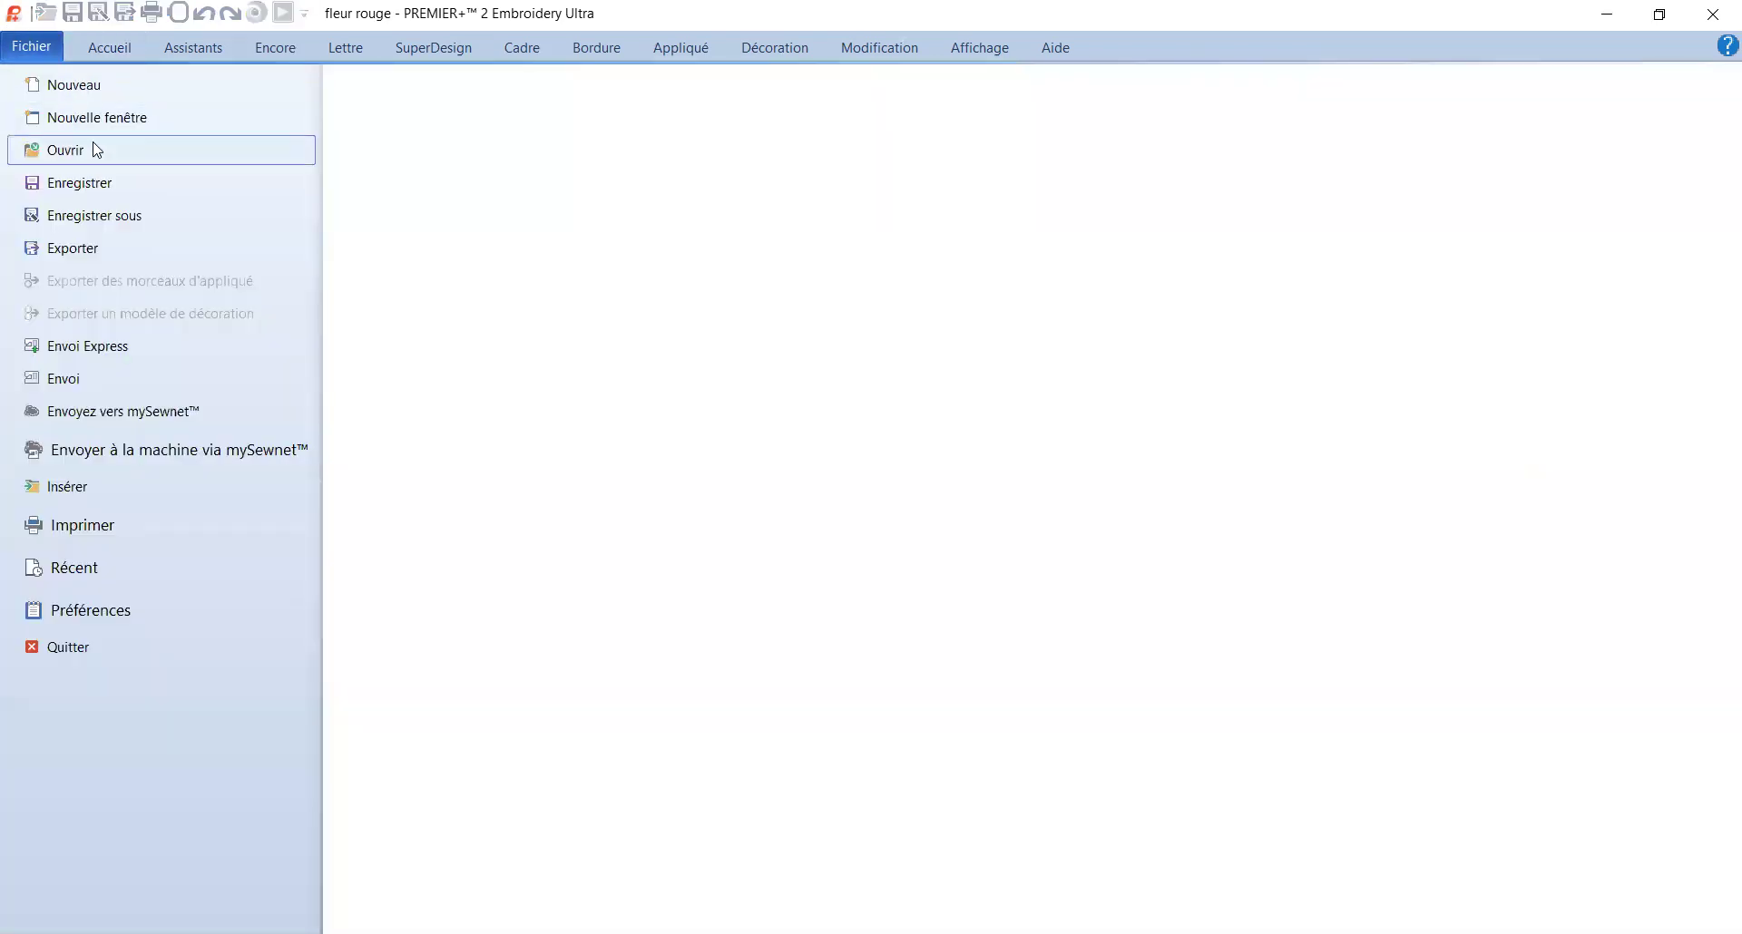
left_click(103, 152)
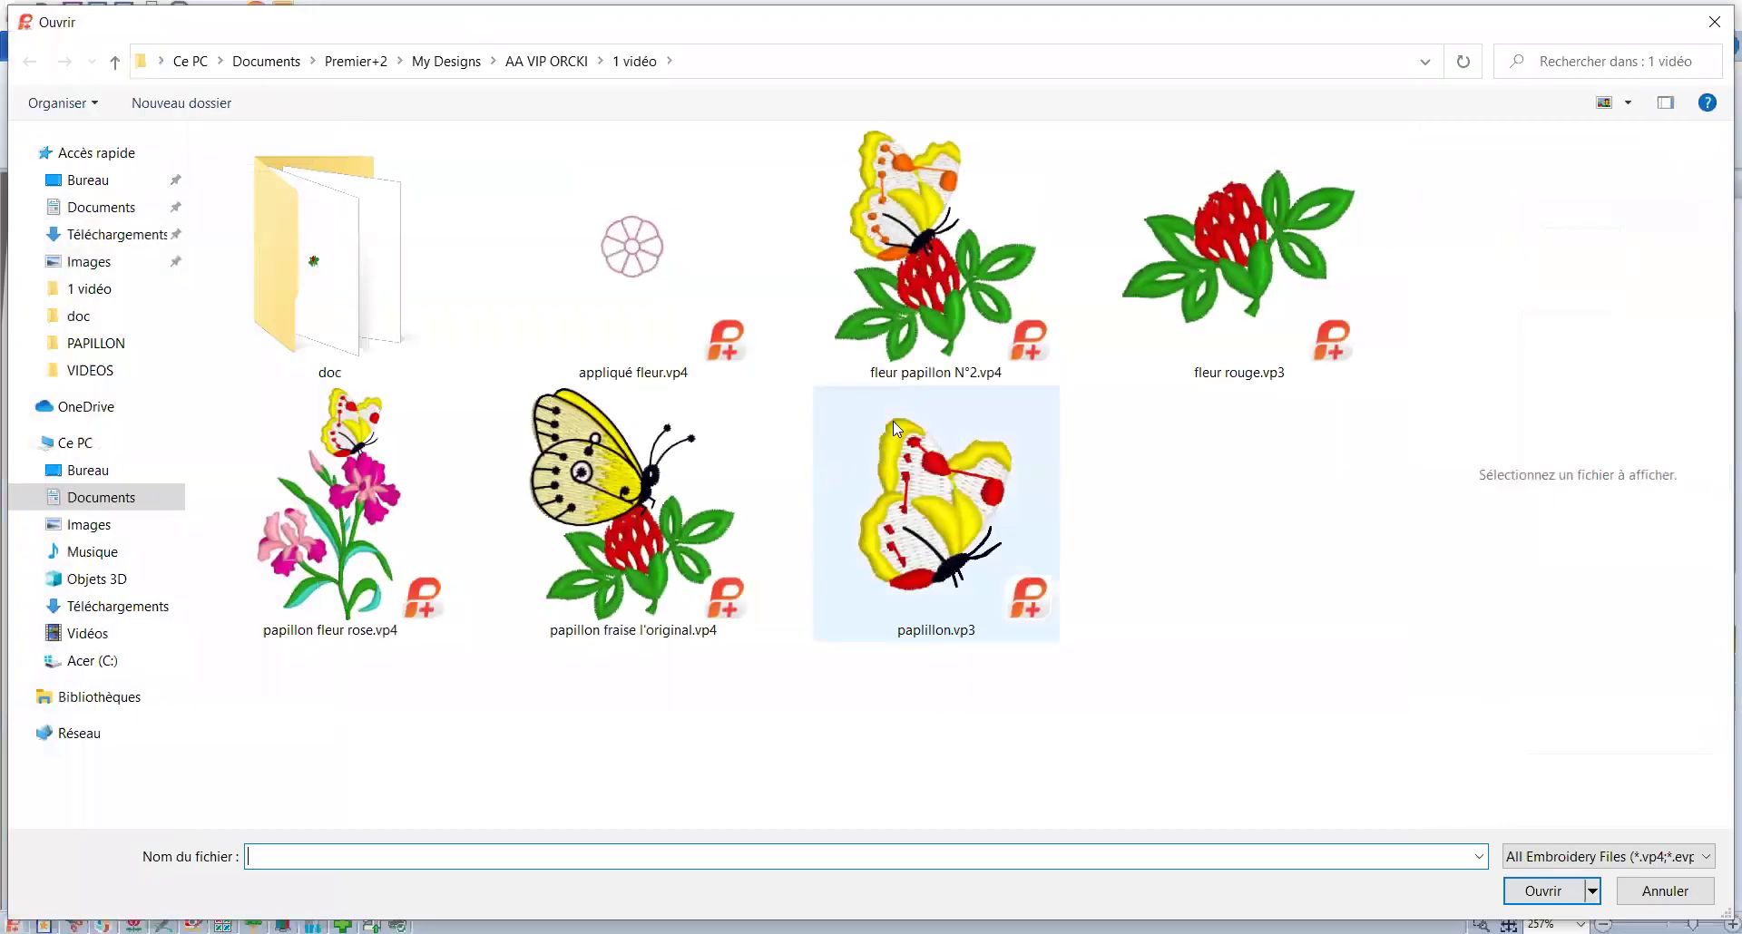
left_click(322, 530)
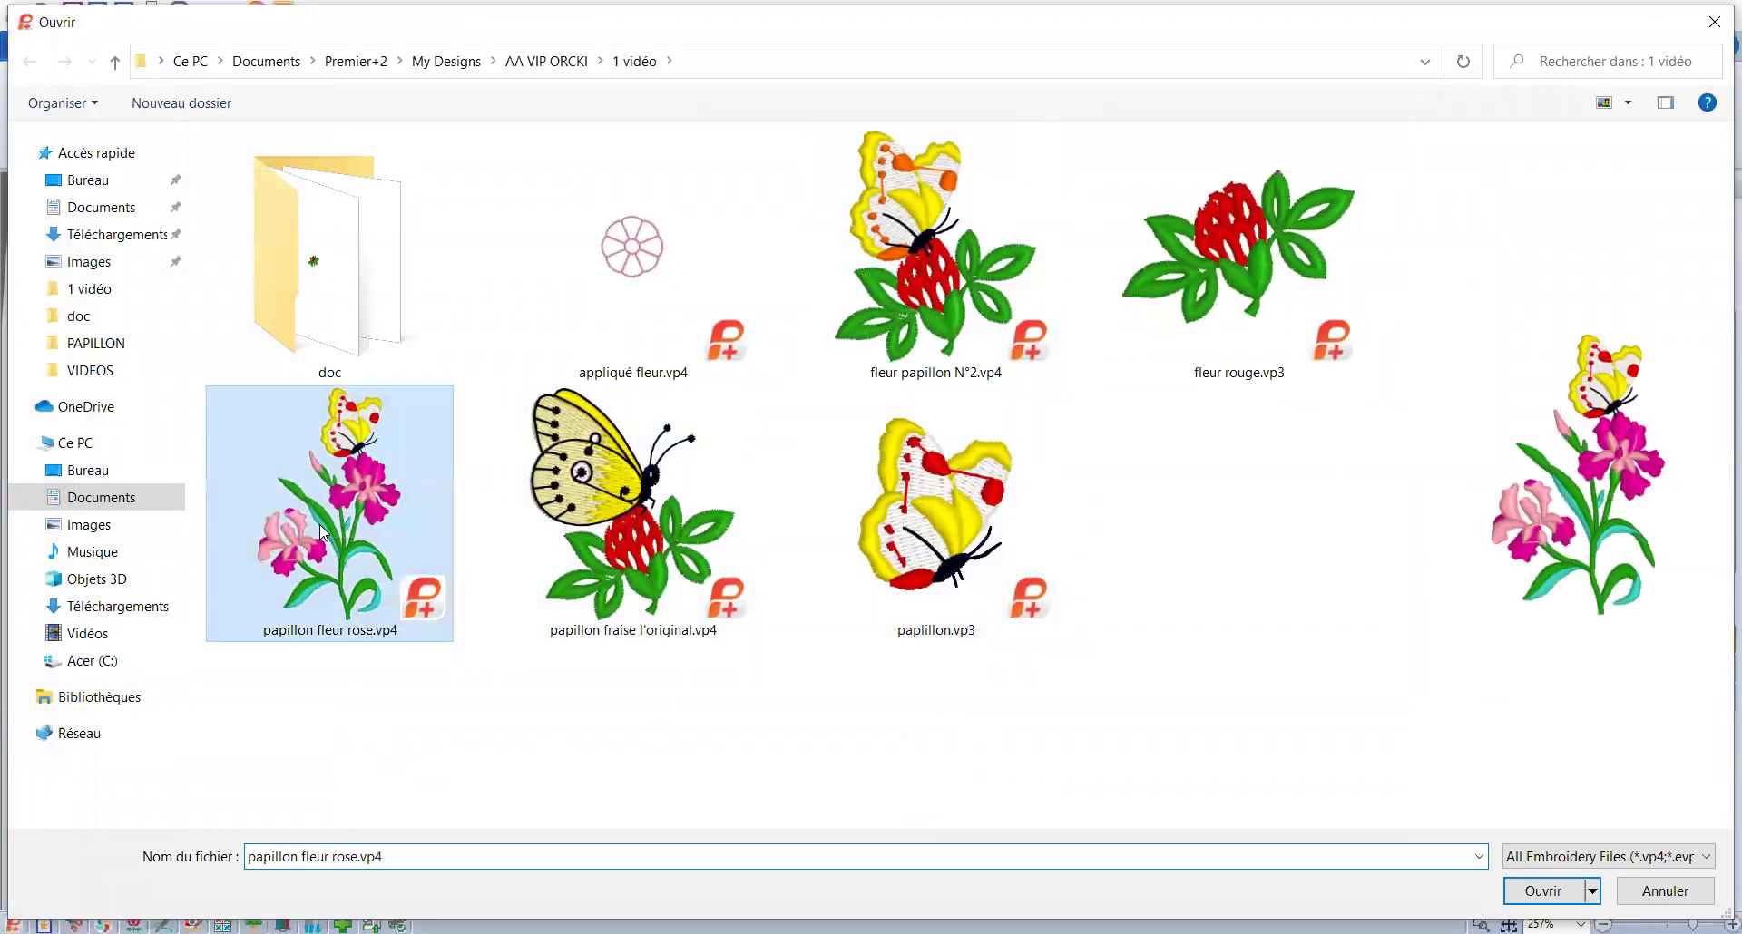
double_click(439, 567)
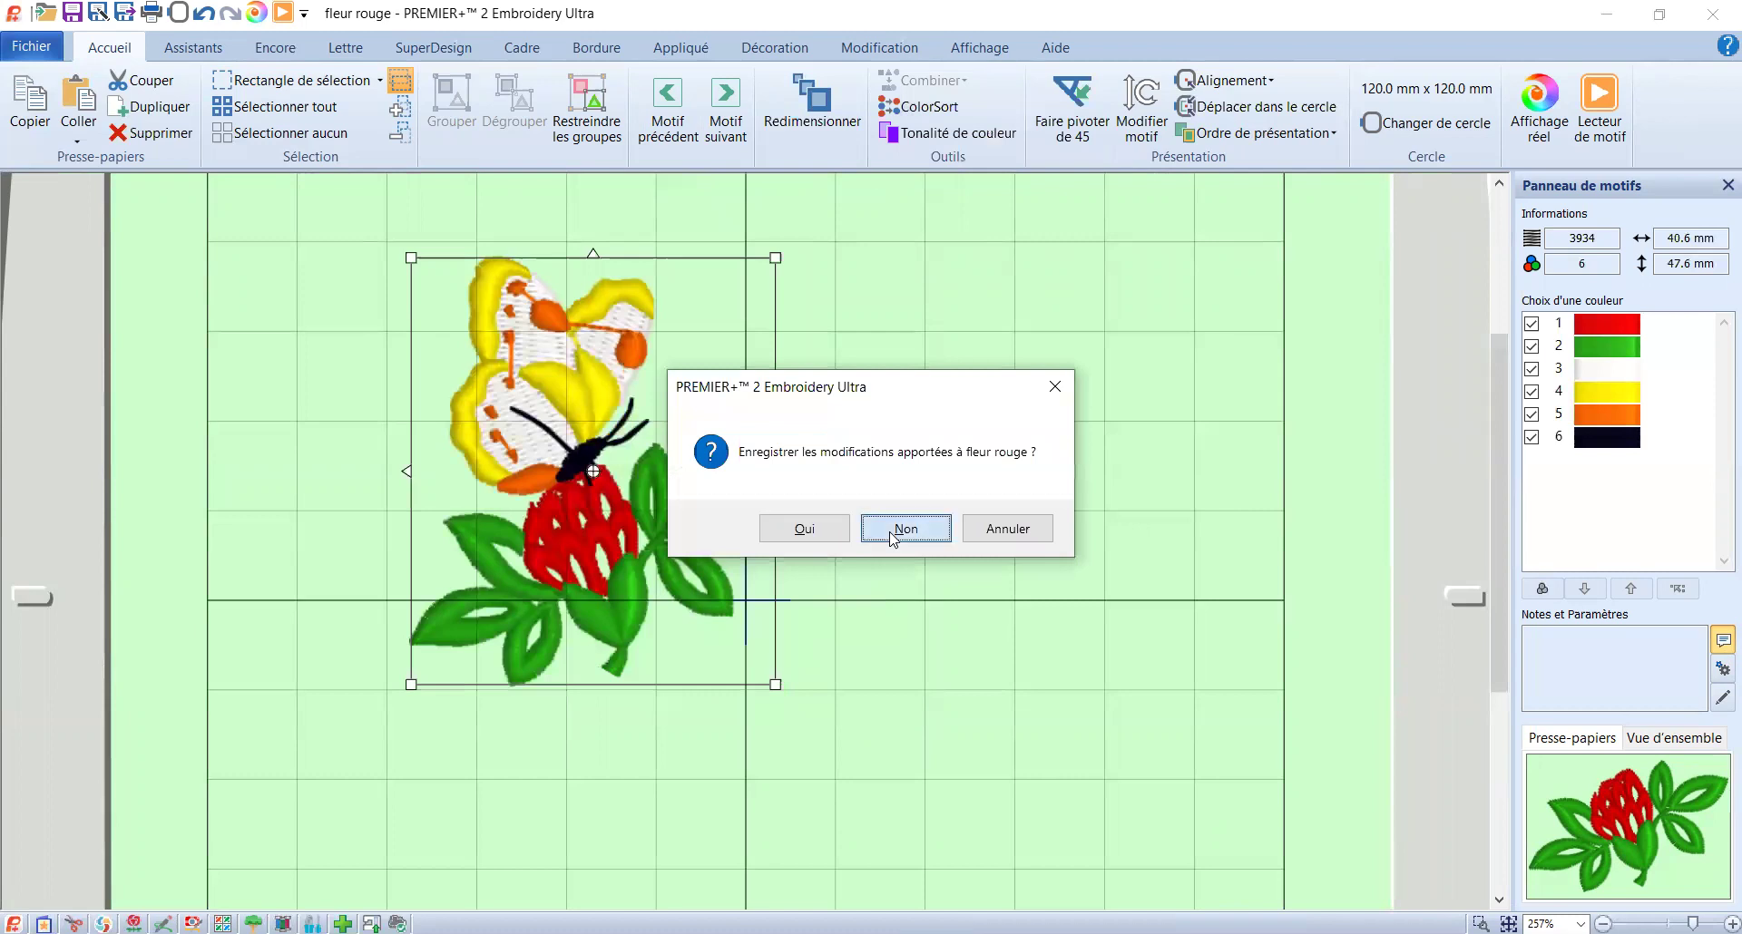
left_click(900, 534)
left_click_drag(748, 510, 657, 504)
- Insert the butterfly embroidery paplillon.vp3 and place it just to the right of the butterfly on the pink flower
left_click(36, 51)
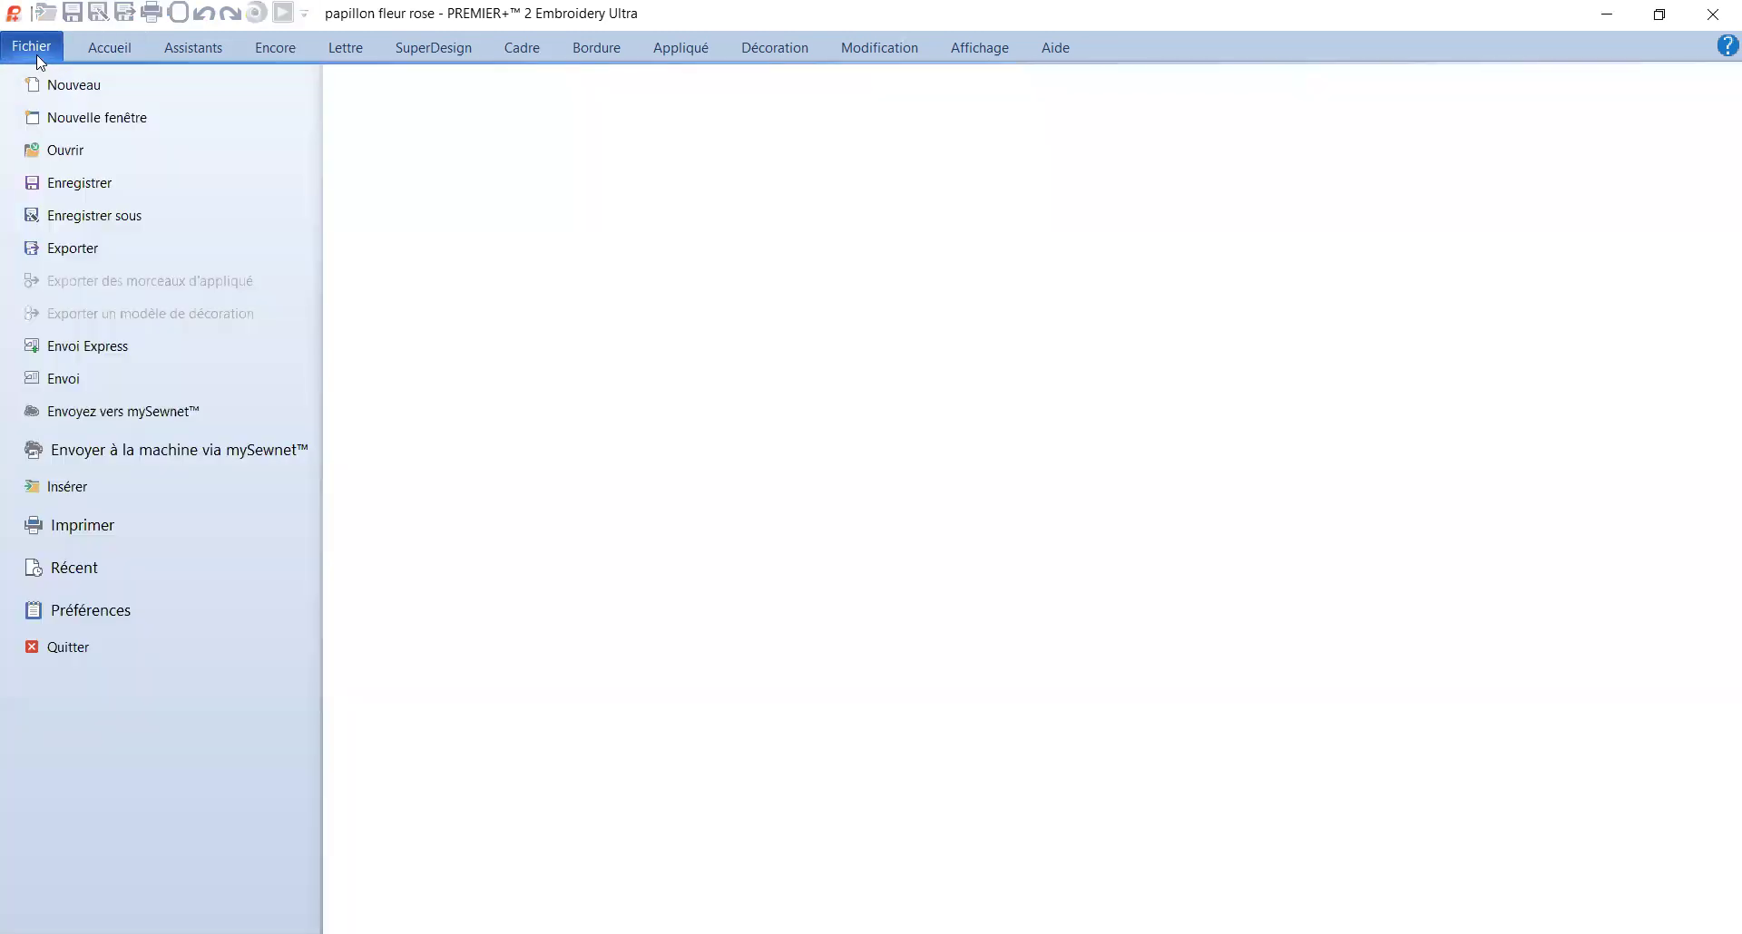
left_click(86, 488)
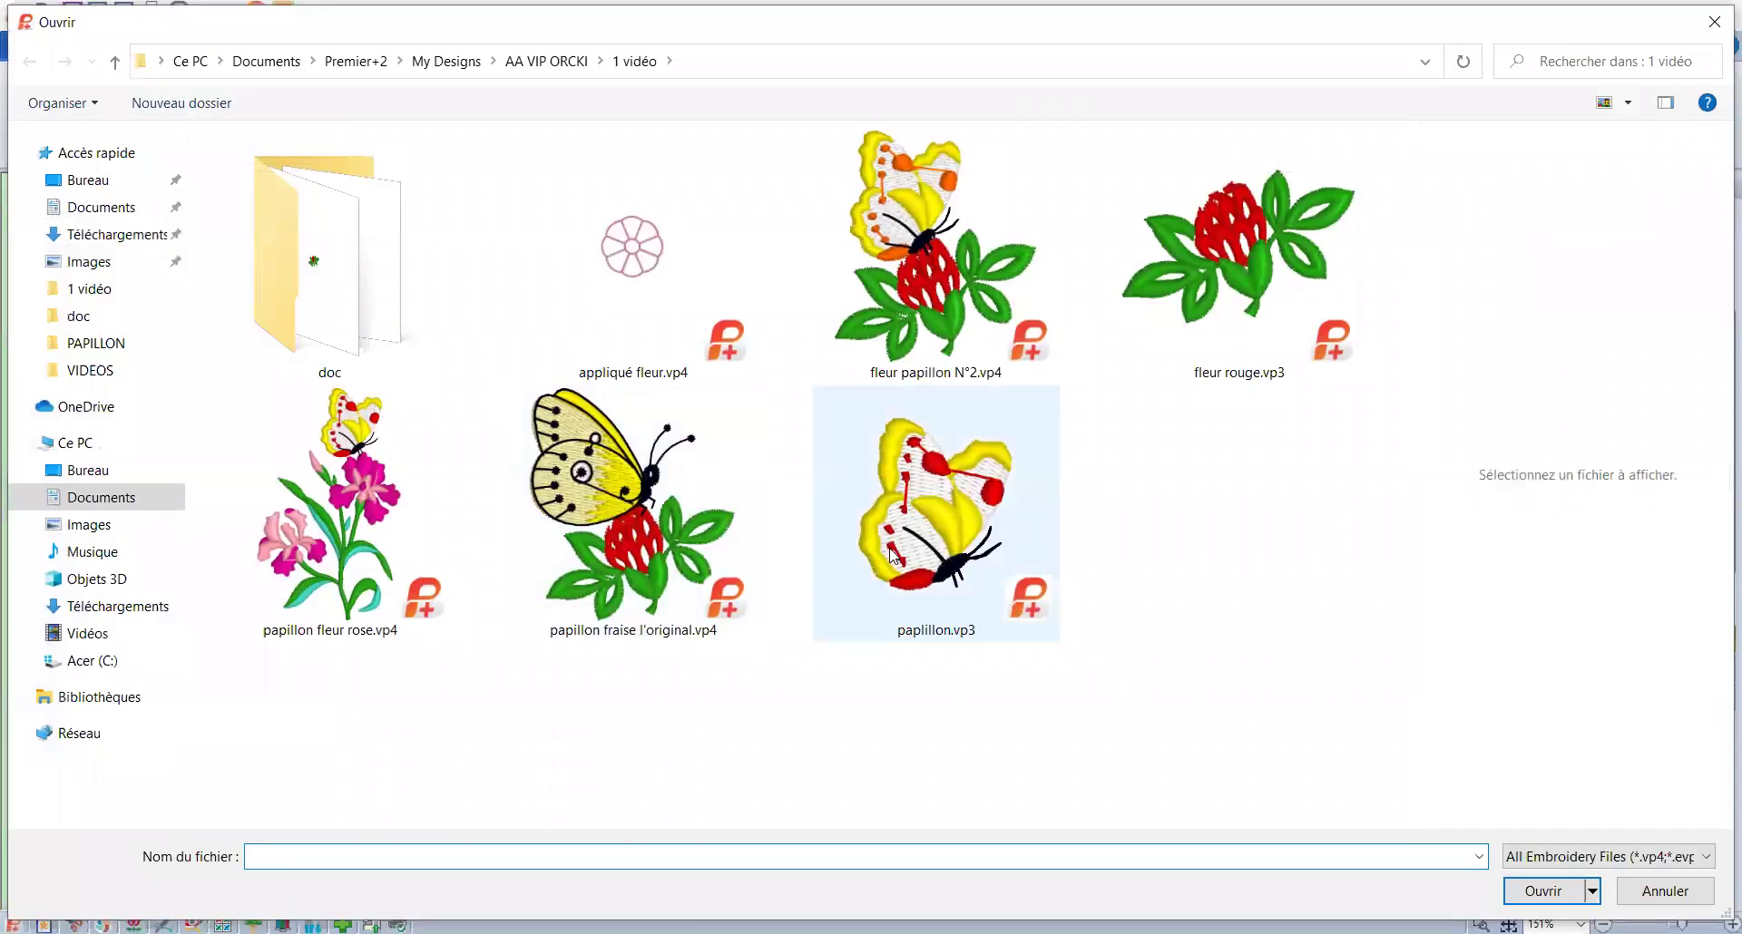
left_click(908, 555)
double_click(908, 555)
left_click_drag(803, 408, 896, 442)
scroll(895, 441, "up", 3)
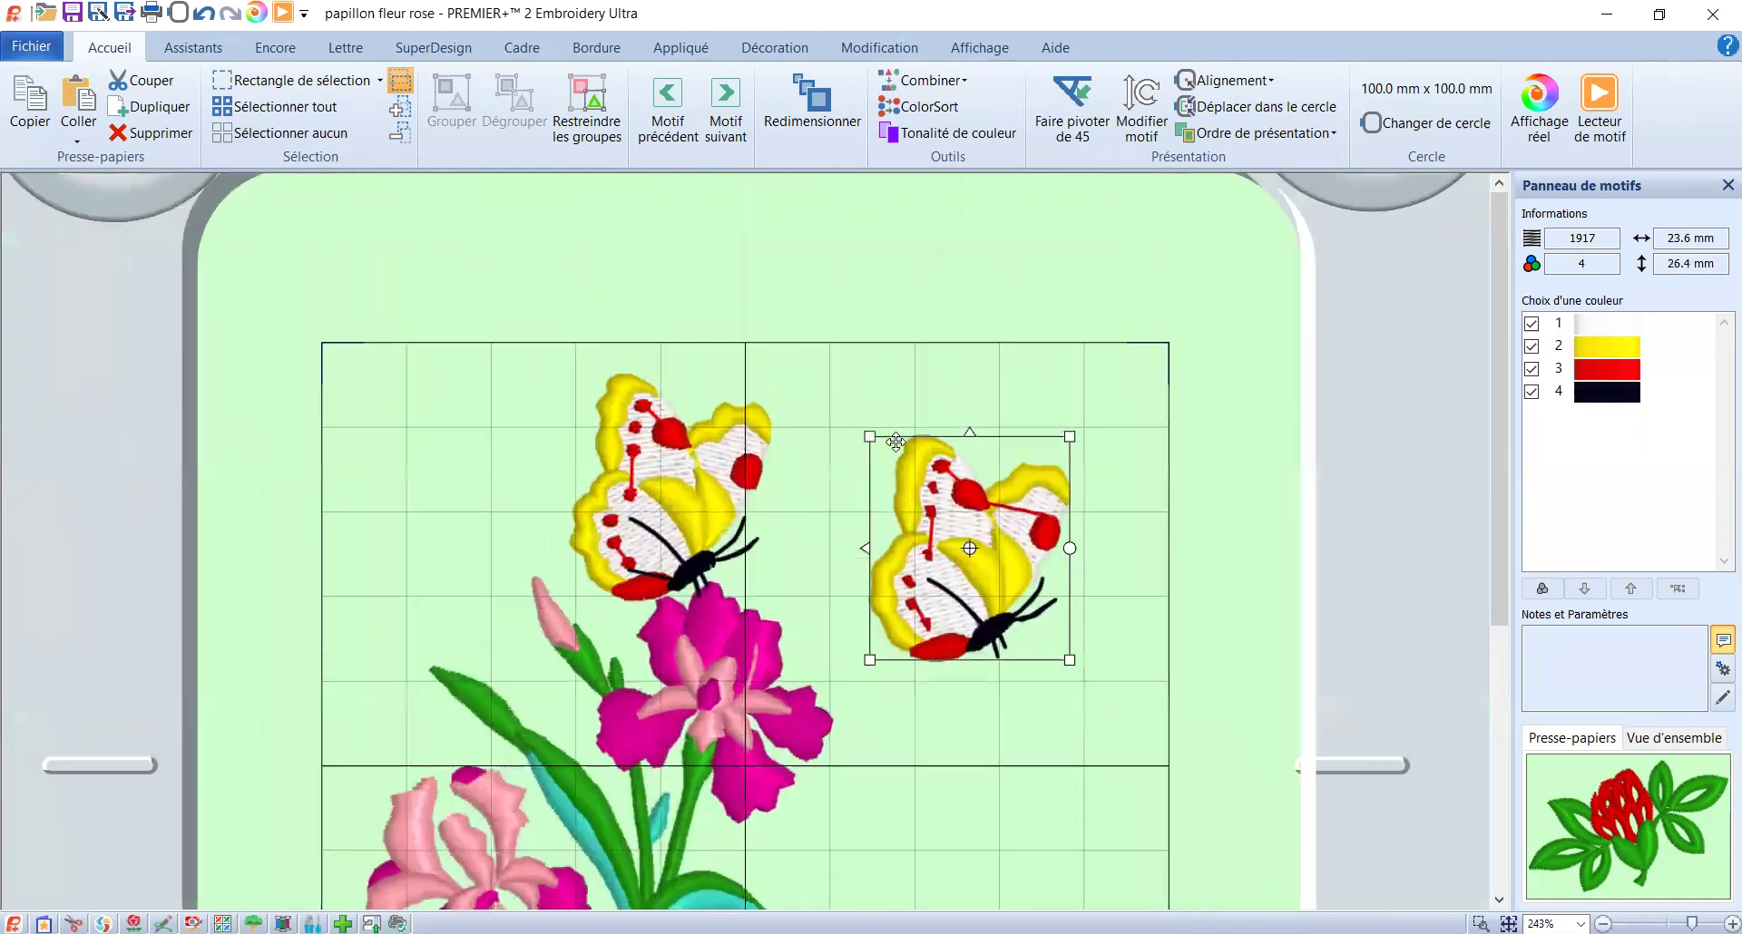
left_click_drag(947, 569, 886, 505)
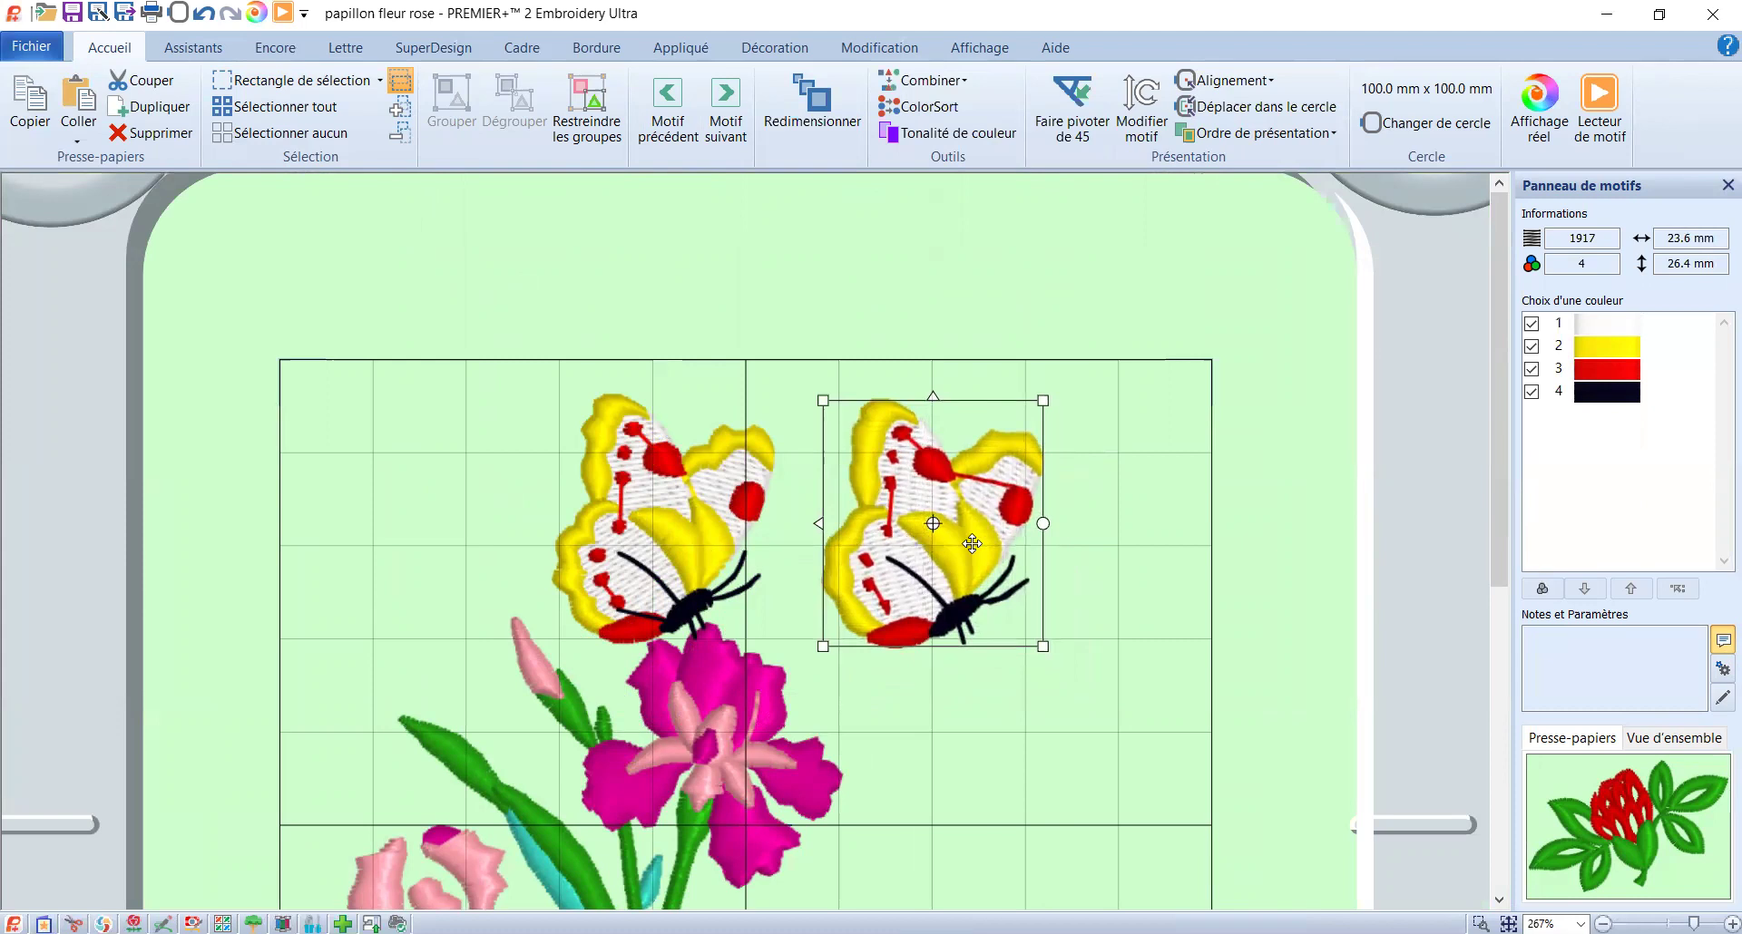
scroll(972, 544, "down", 1)
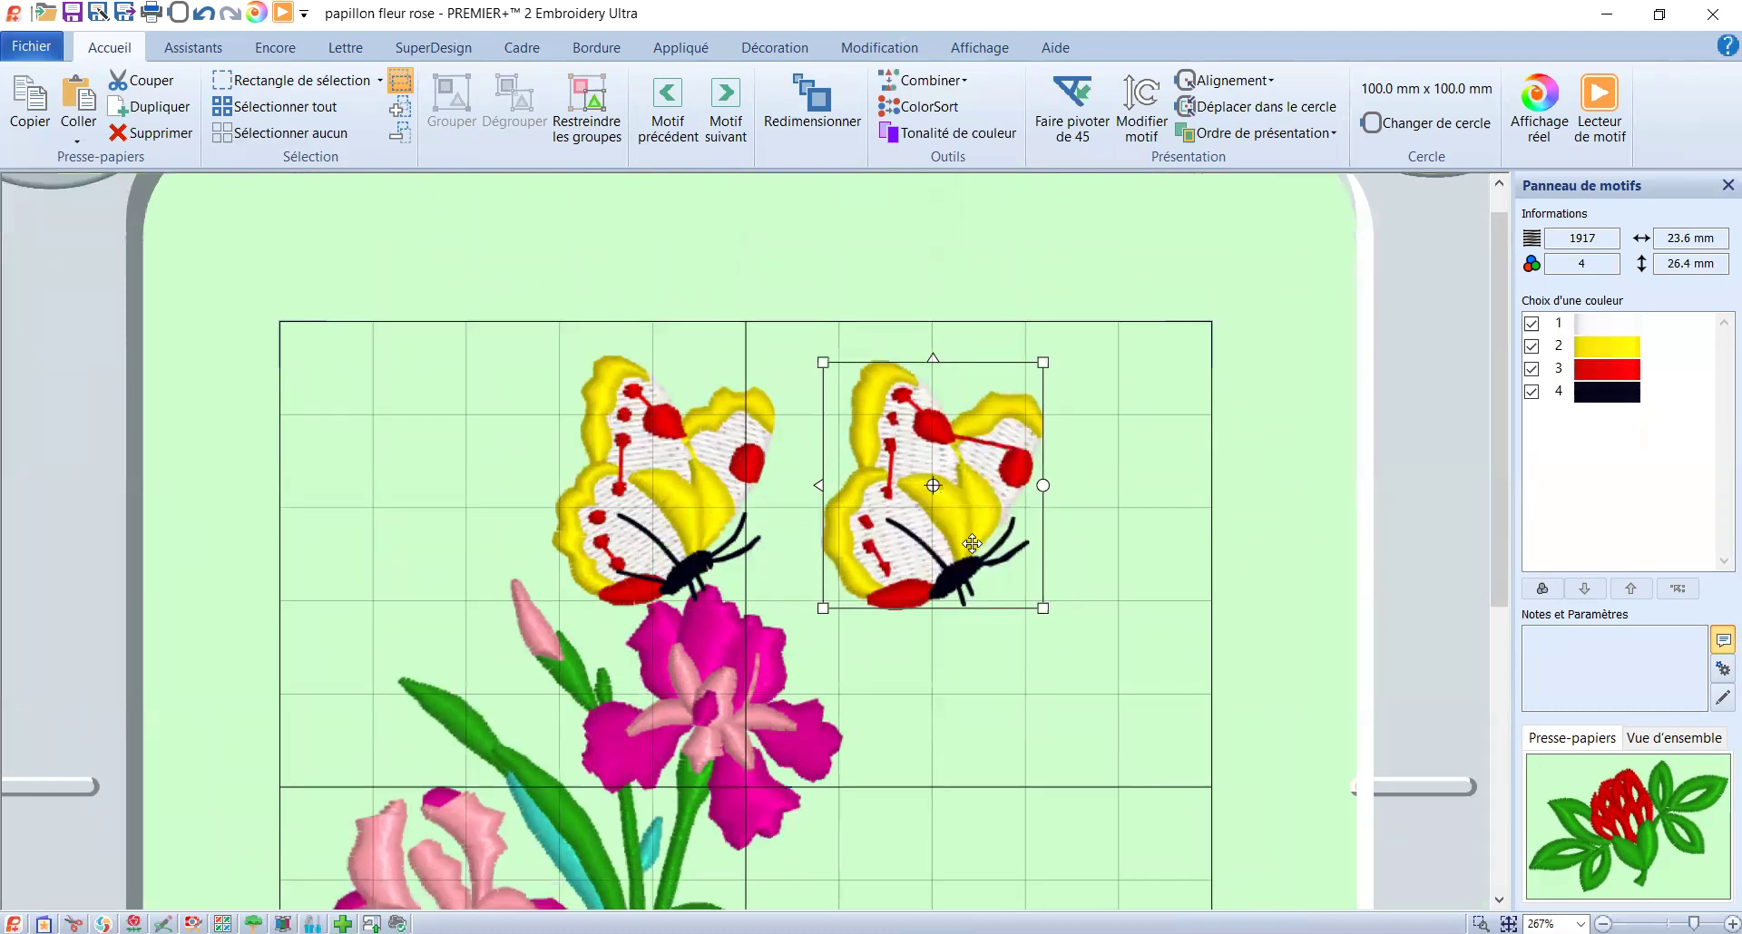
scroll(972, 544, "down", 2)
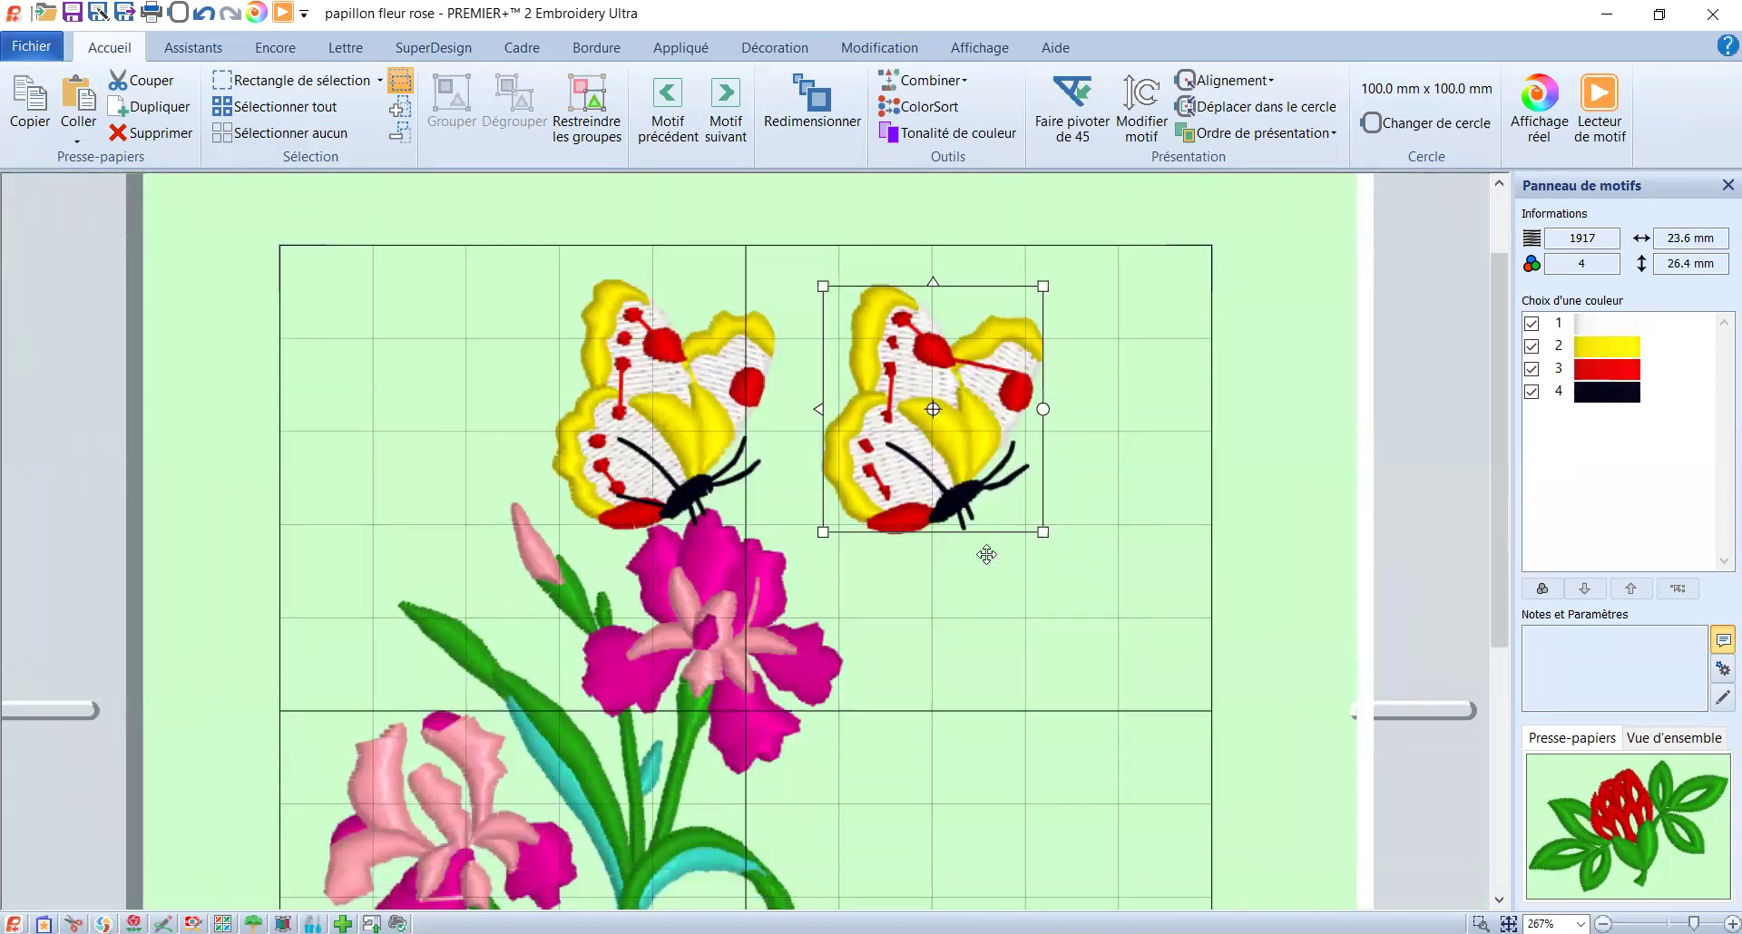